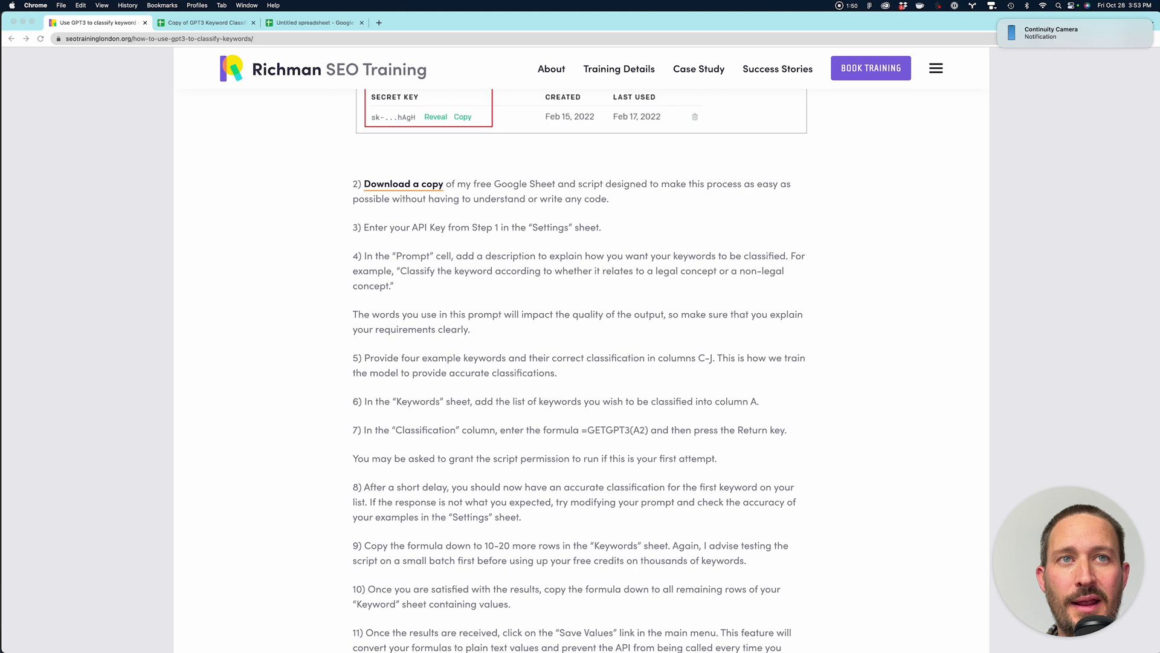
Review the article's keyword classifier section and setup instructions, and check the spreadsheet with the GTP-3 Cleanup column.
scroll(580, 368, up, 5)
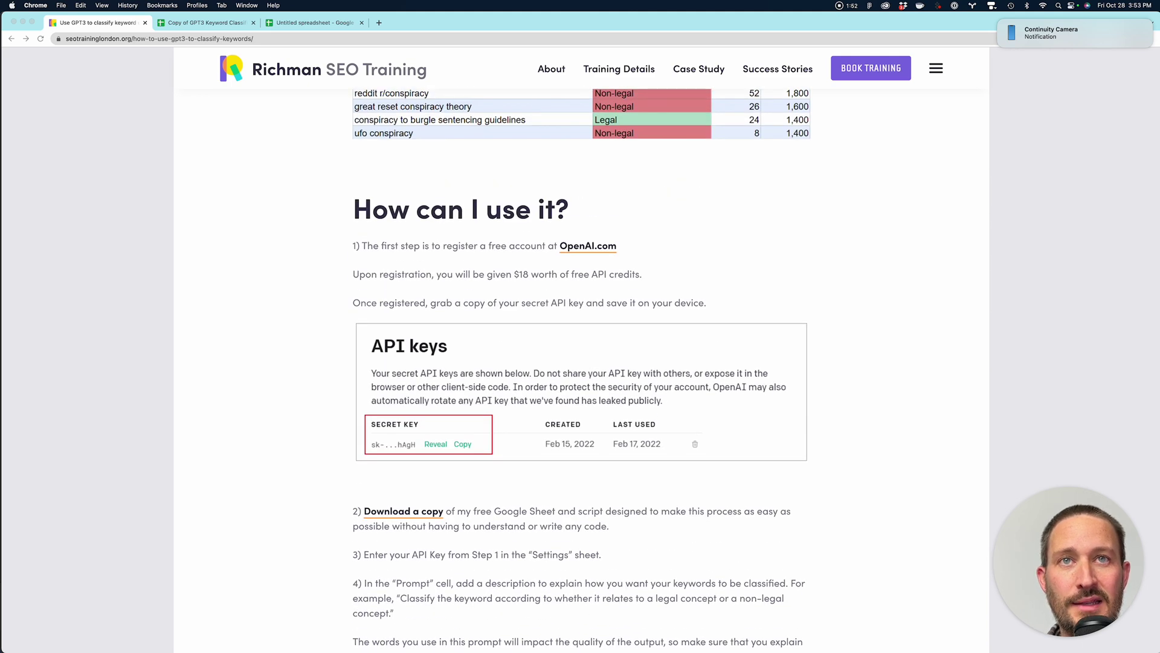
scroll(580, 369, up, 7)
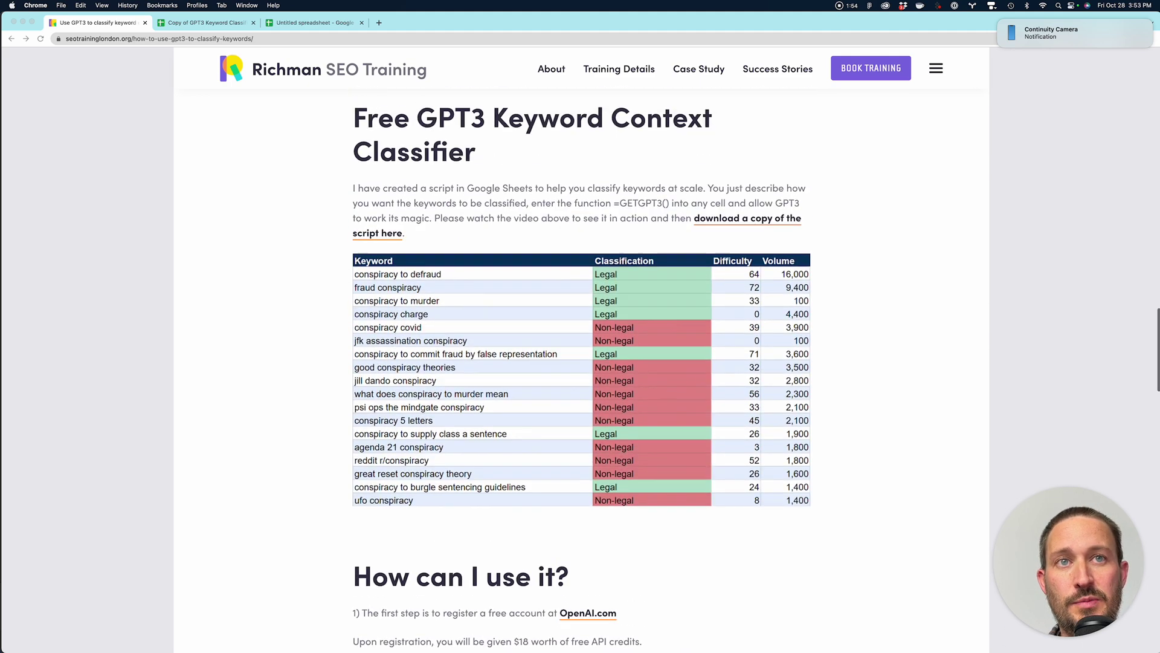
scroll(581, 369, down, 3)
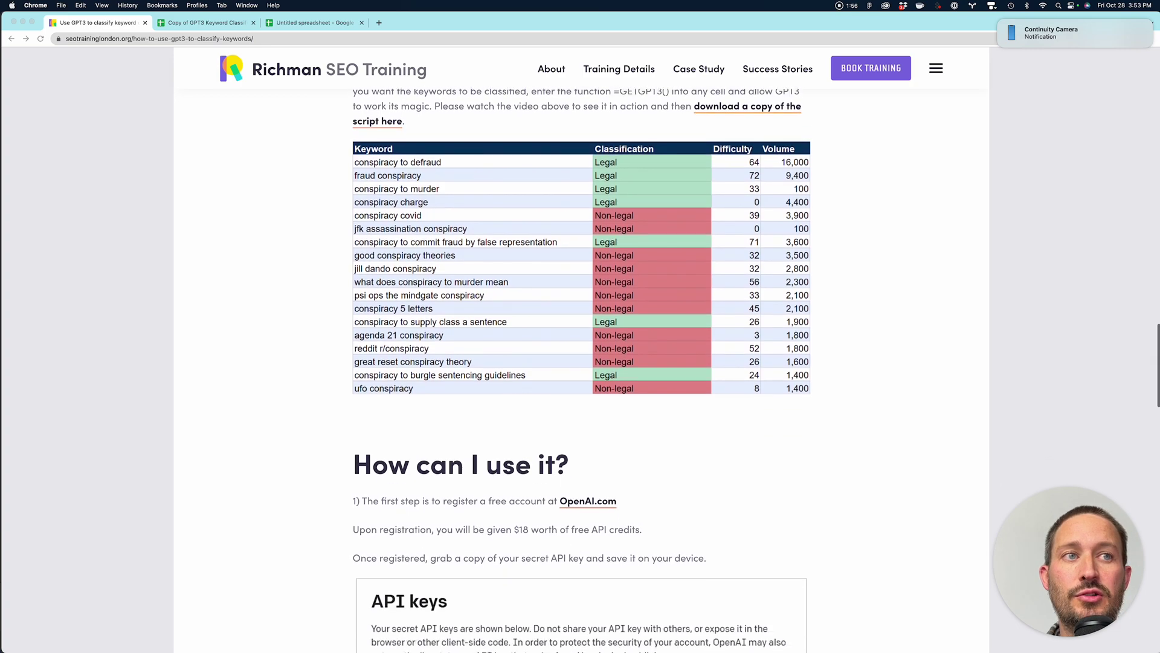
scroll(580, 369, up, 10)
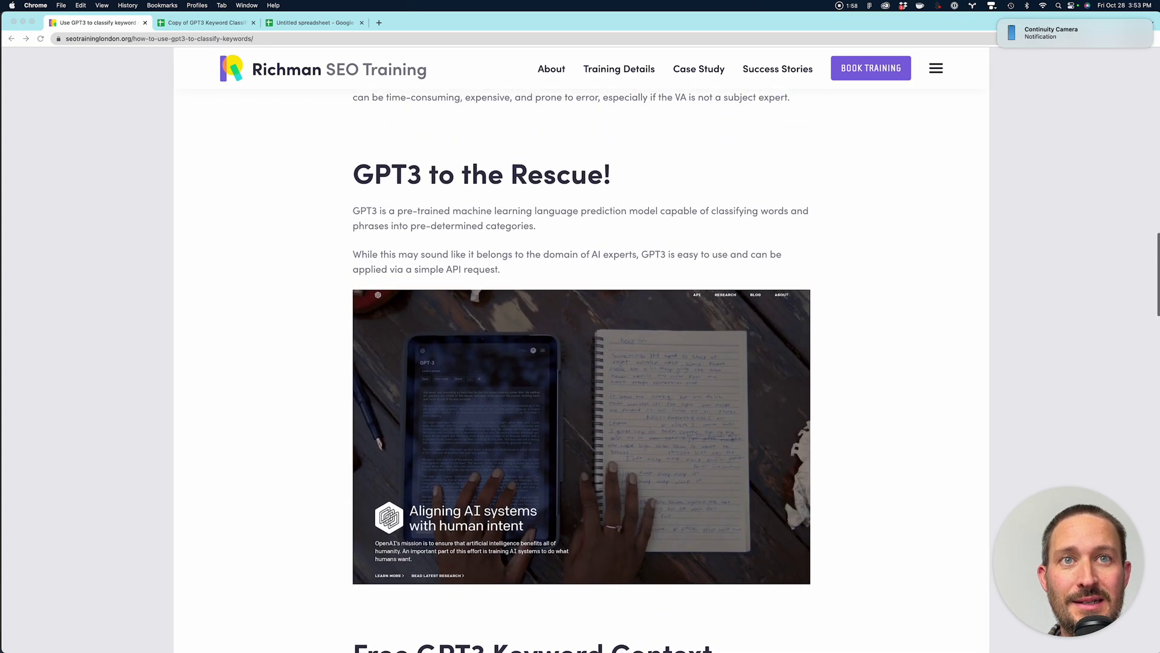
scroll(580, 369, down, 13)
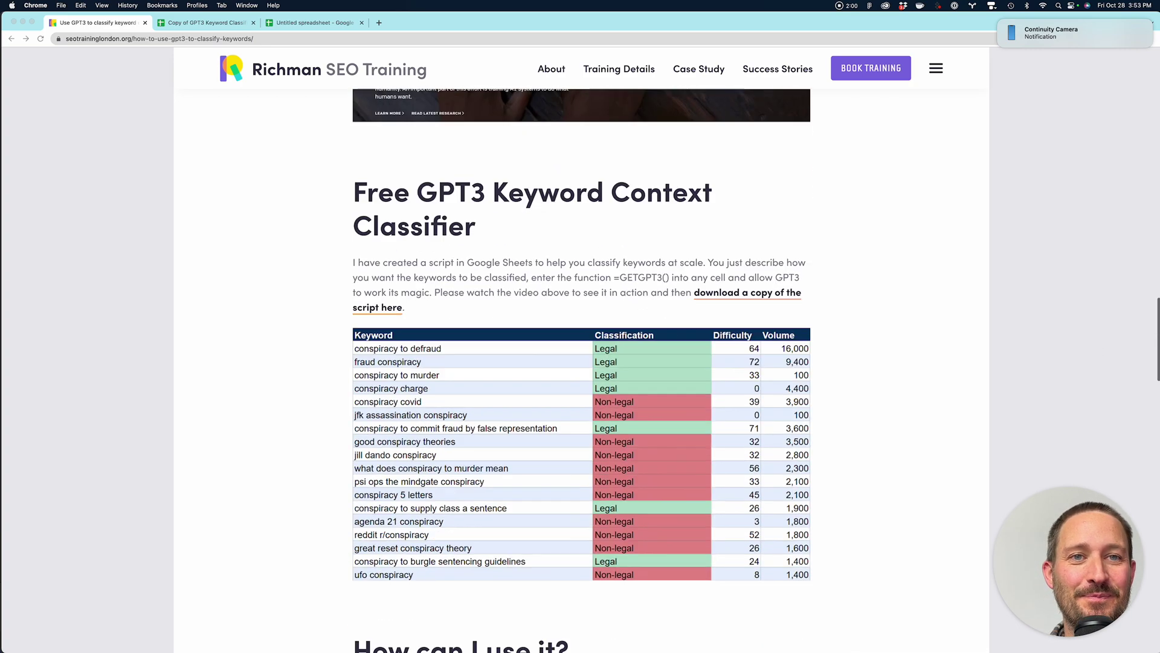
scroll(580, 368, down, 2)
key(super+3)
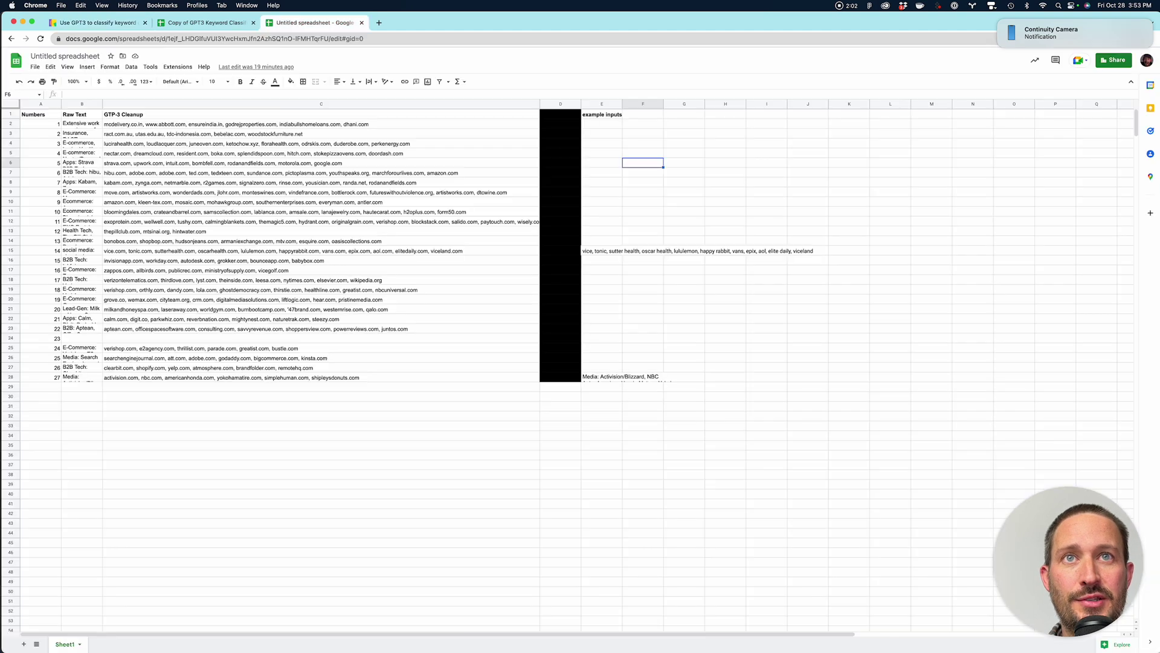
In the keyword classifier copy, replace the Prompt in B2 with "Turn this list of companies into a comma seperated domain list".
key(super+2)
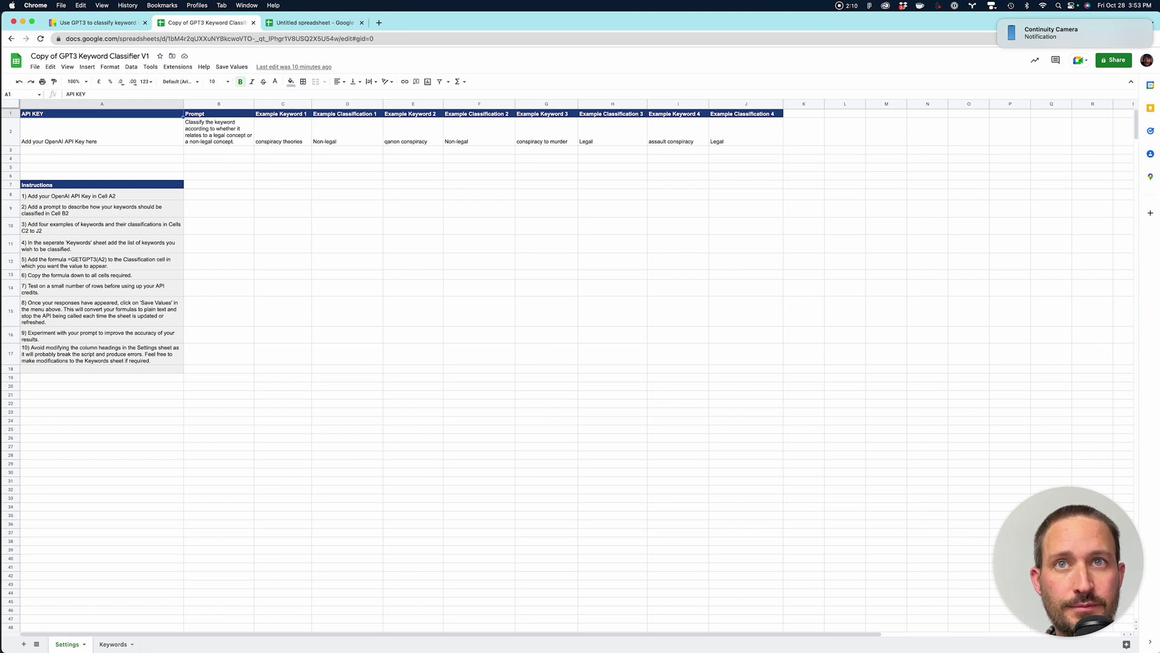
click(219, 131)
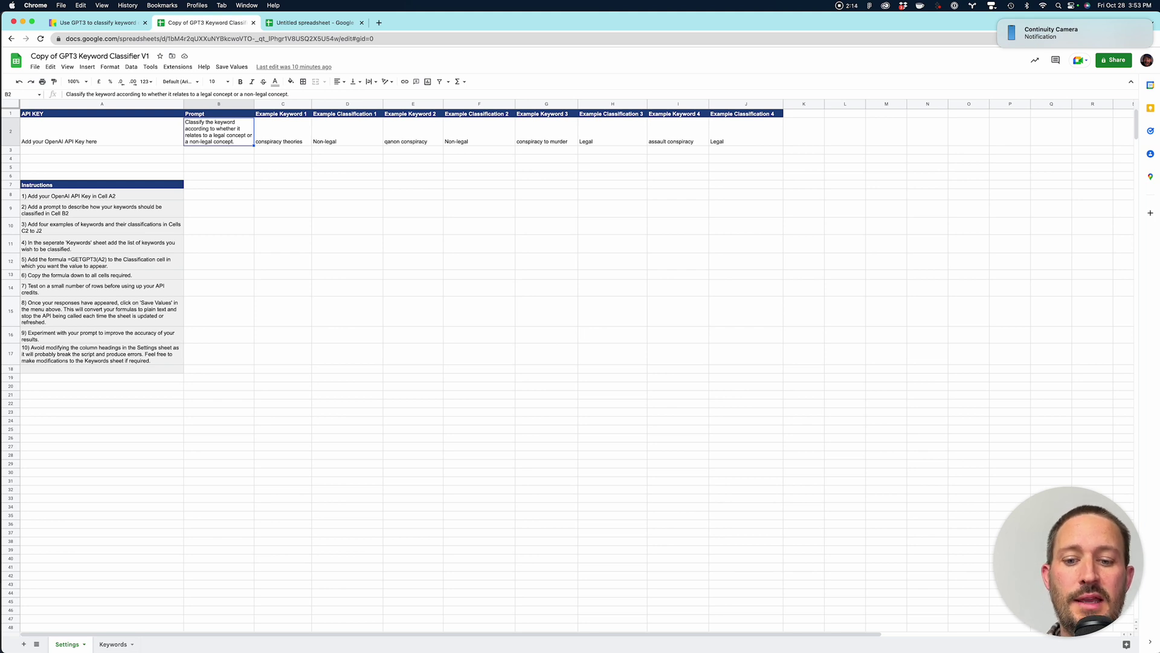
text(T)
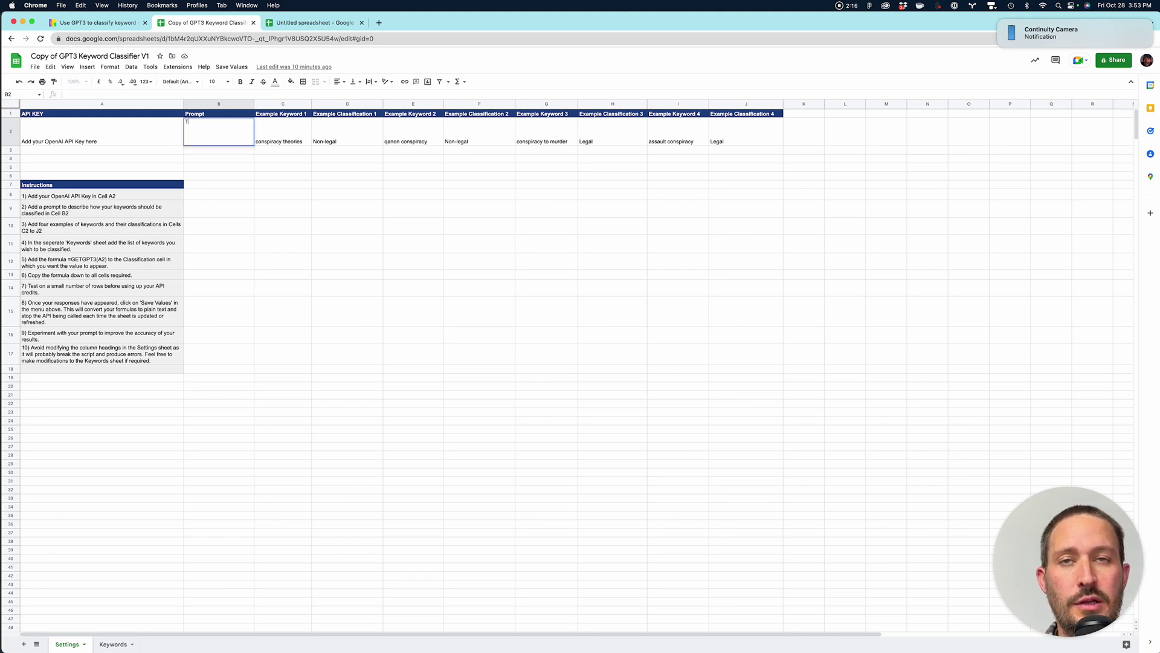
text(urn this list of comp)
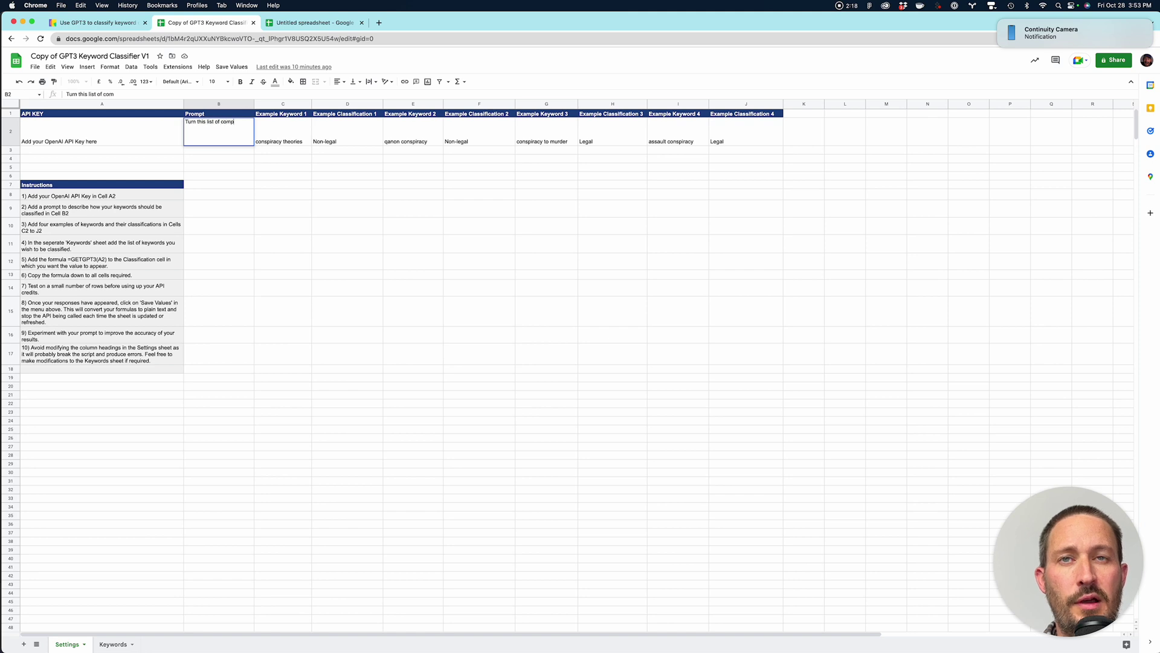
text(anies into a comma)
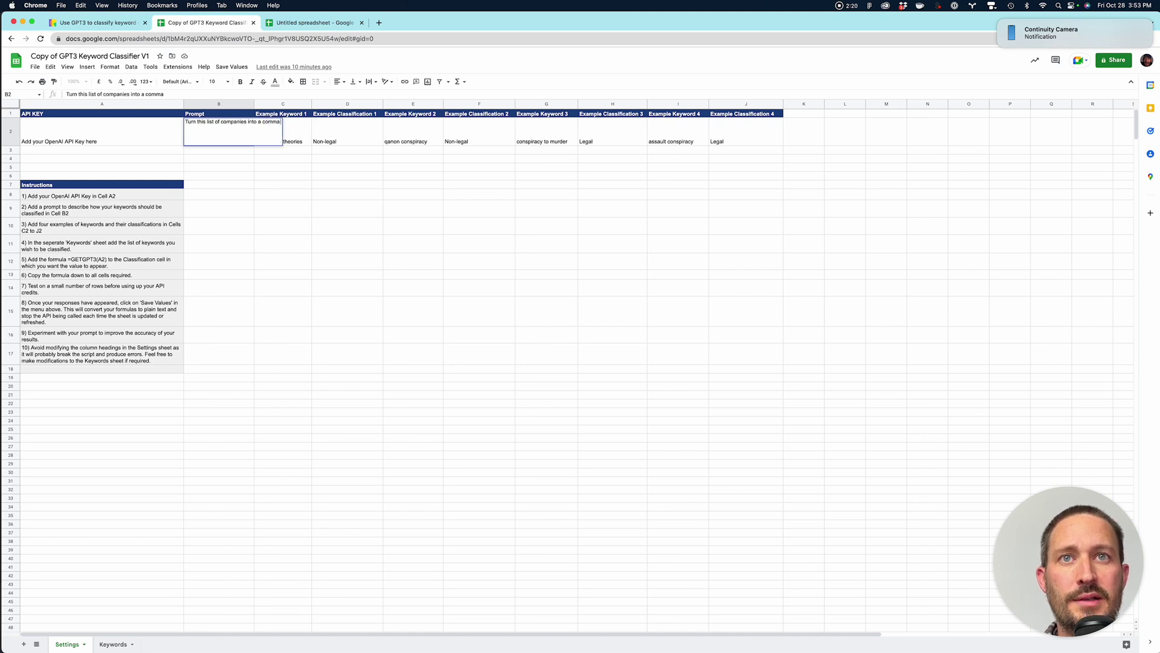
text( seperated)
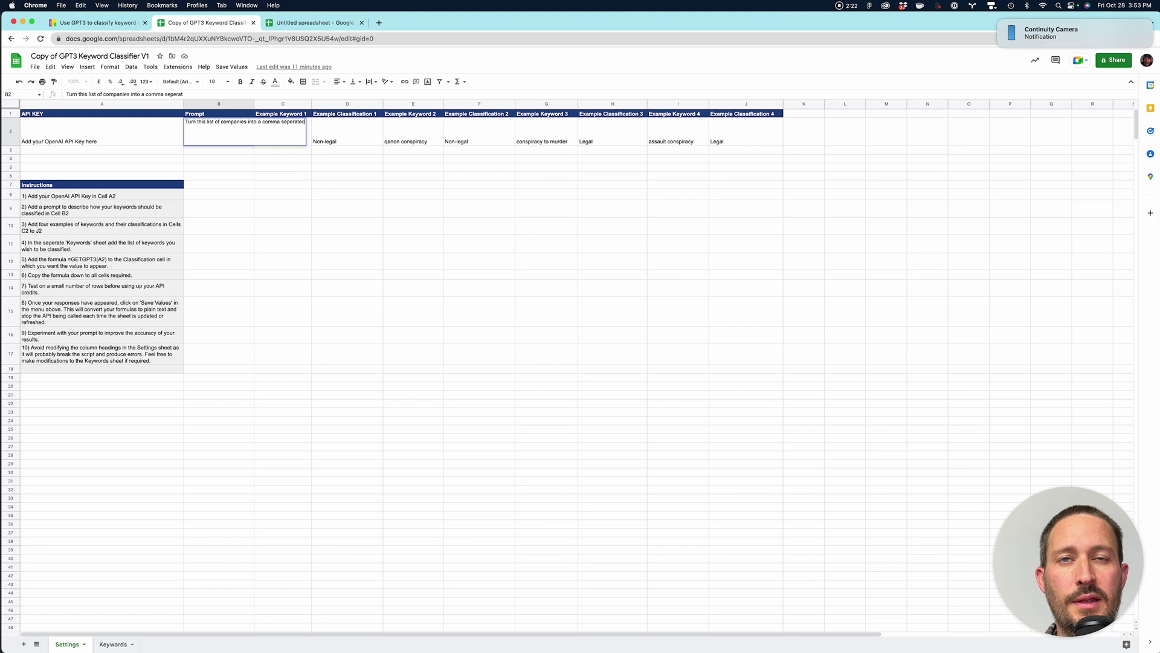
text( domai n)
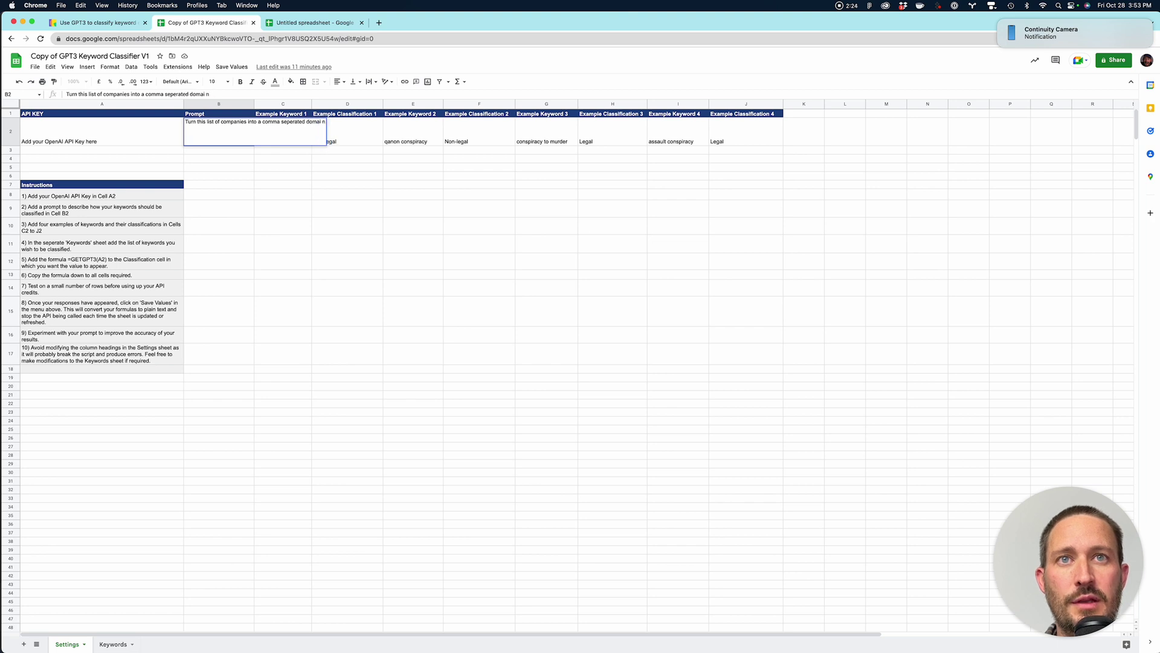
text( list)
key(Tab)
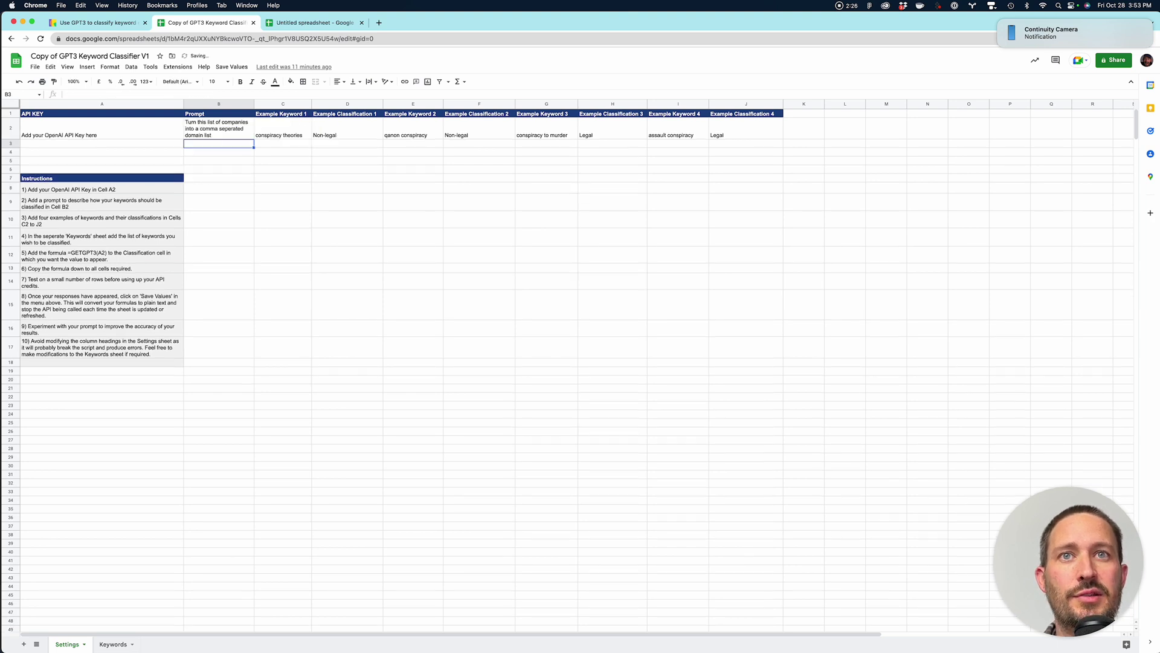
Set Example Keyword 1 in C2 to "Apple bob.com and worked with Shopify too".
text(App)
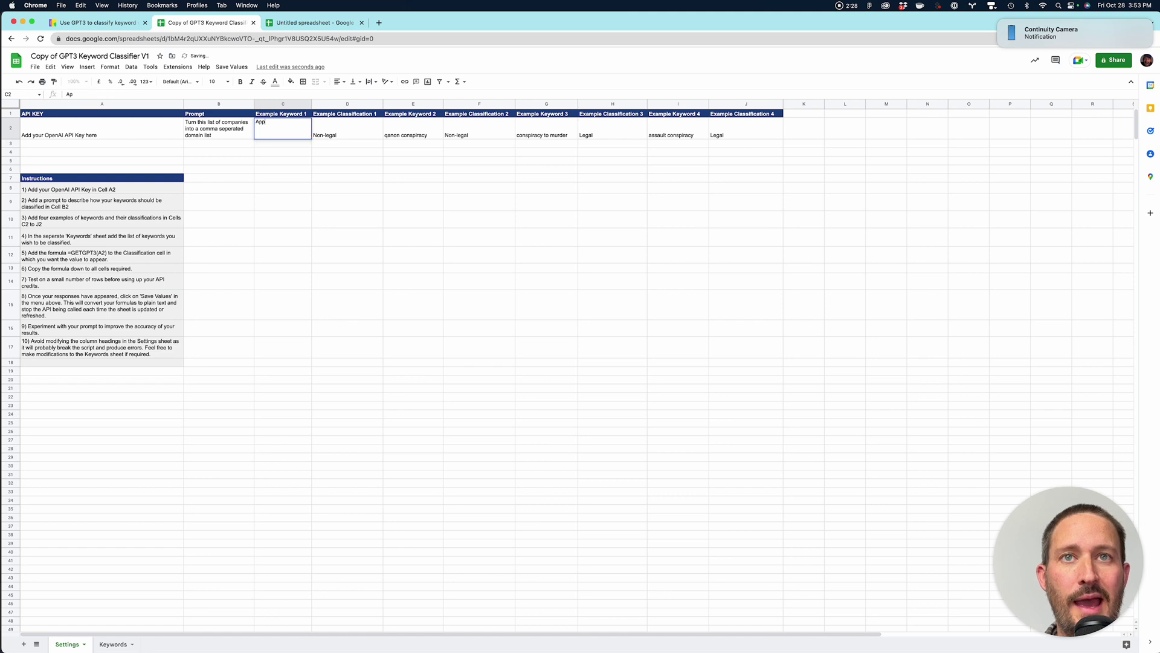
text(le, bob.)
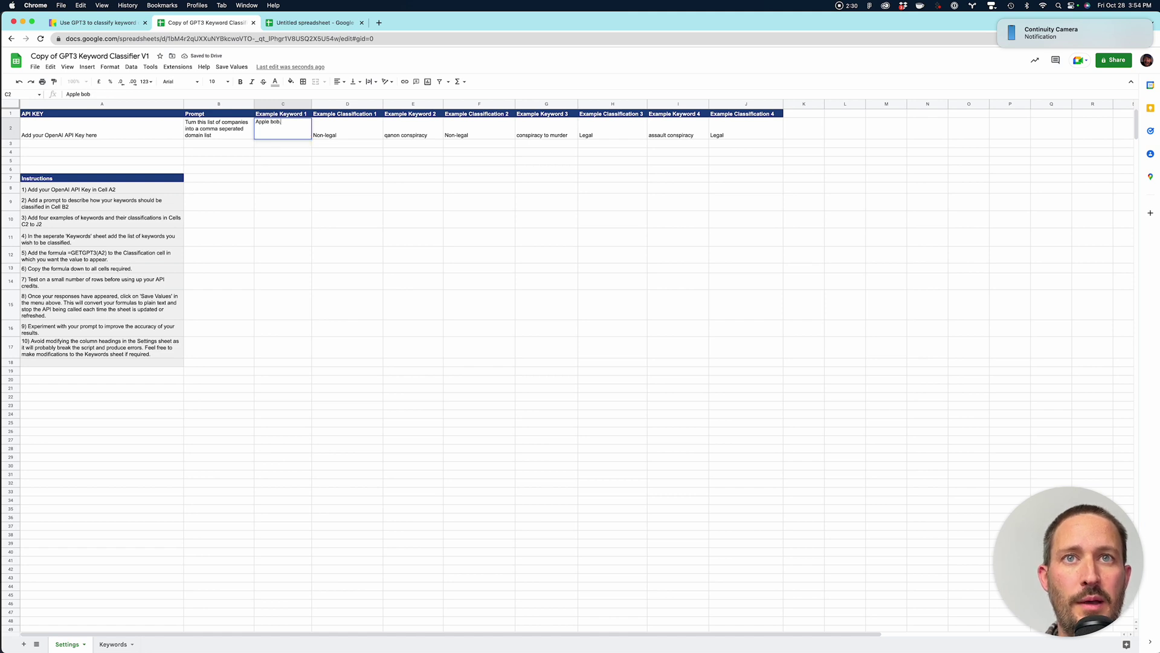
text(com and worked with)
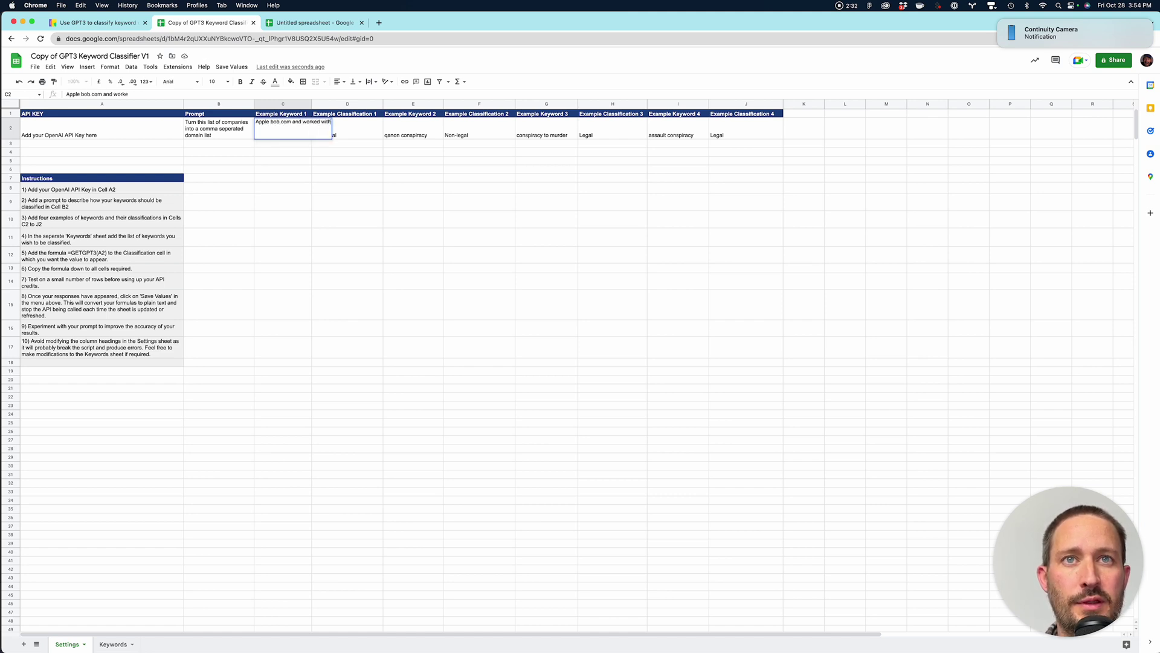
text( Shopify too)
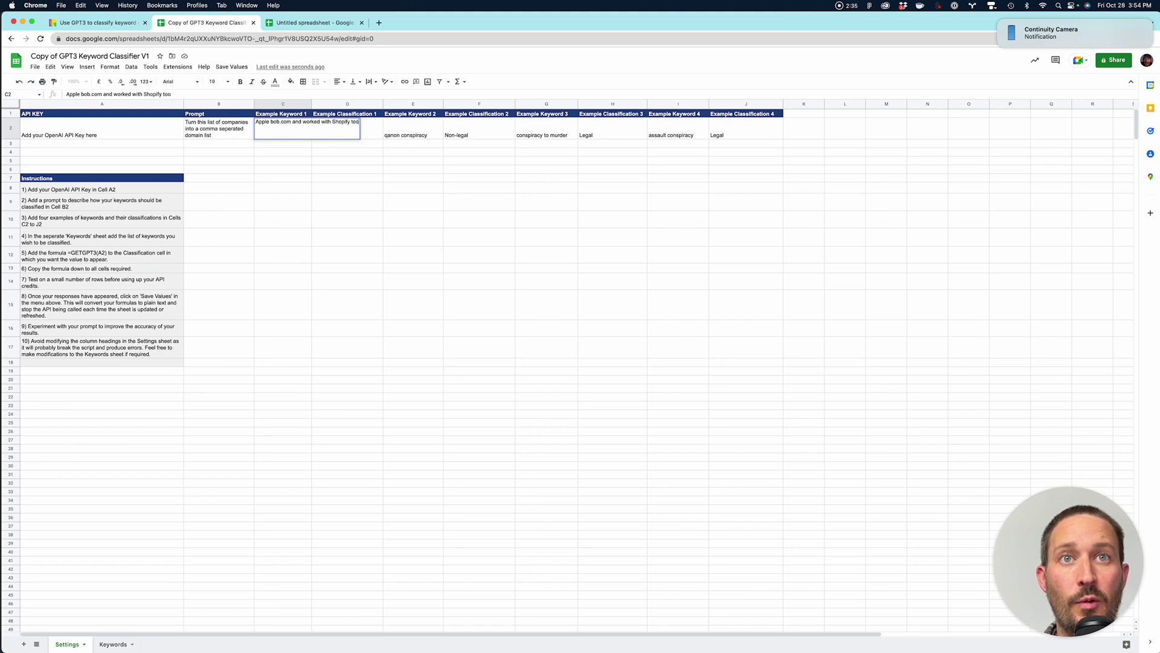
key(Return)
key(Up)
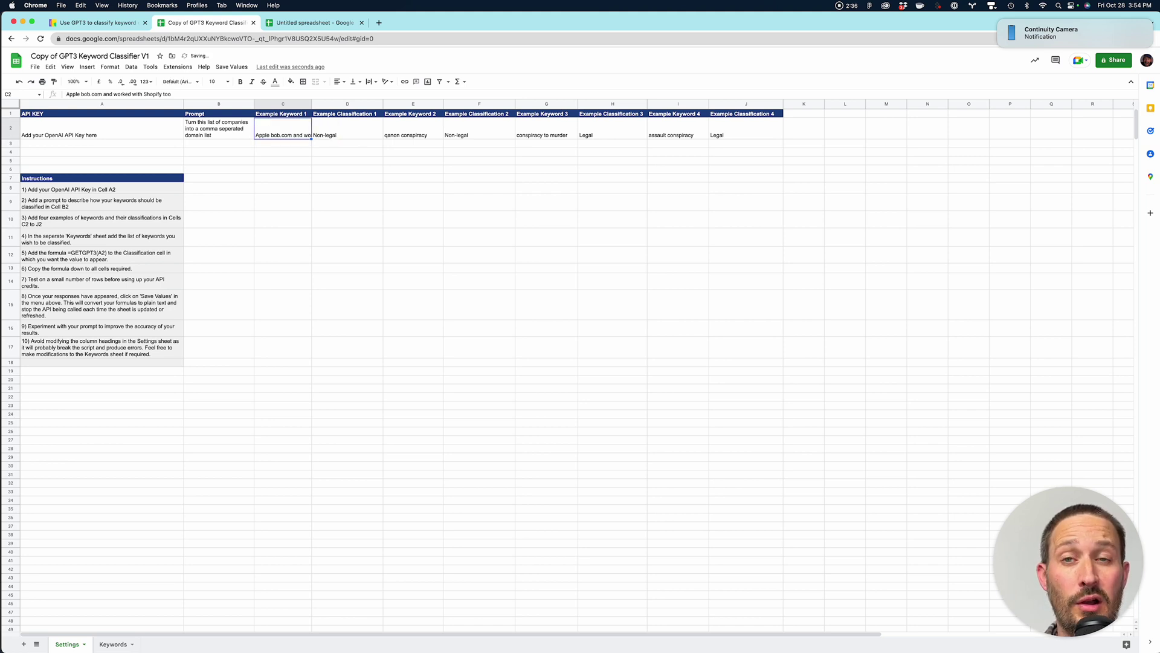
Set Example Classification 1 in D2 to "apple.com, bob.com, shopify.".
key(Right)
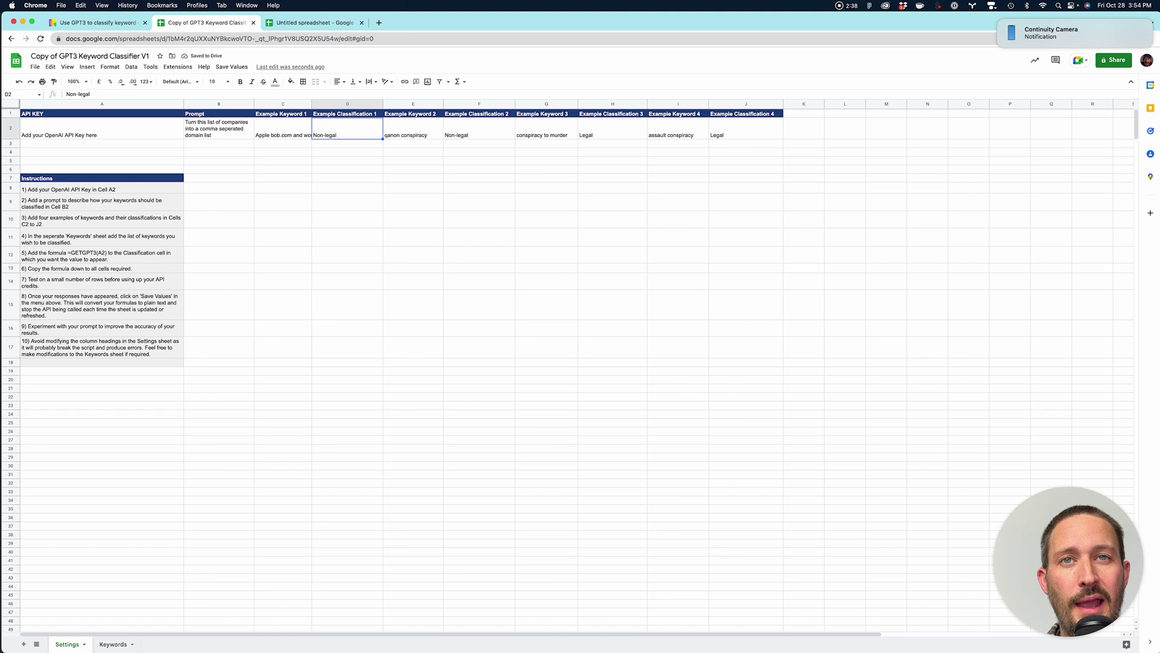
text(apple.com, )
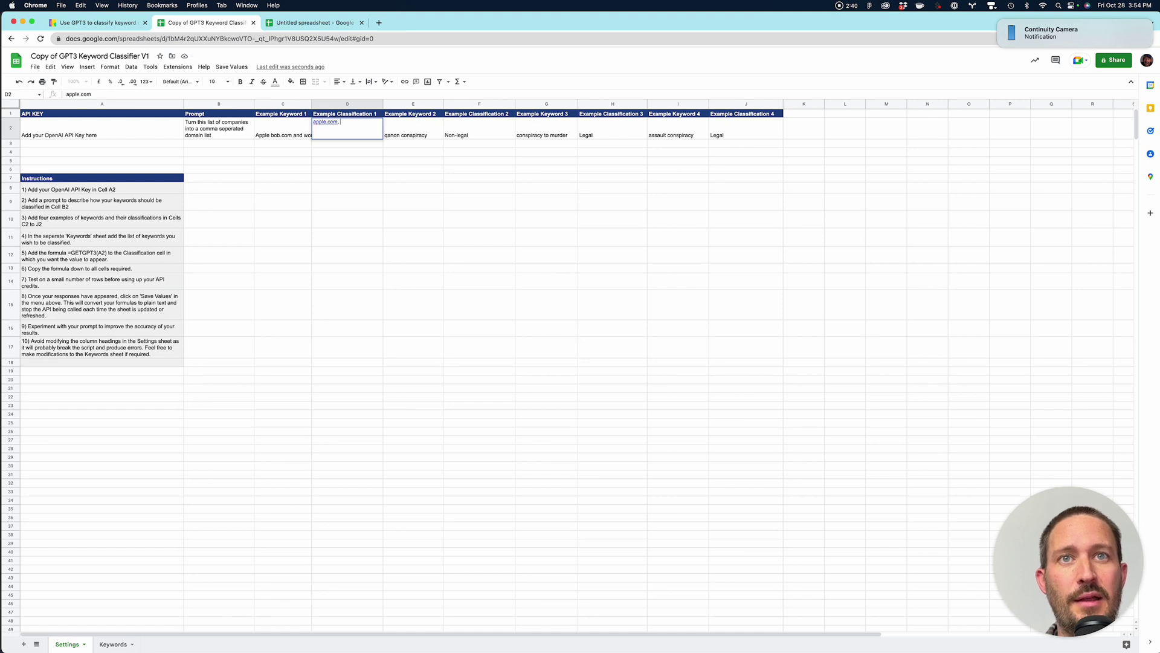
text(bob.com,)
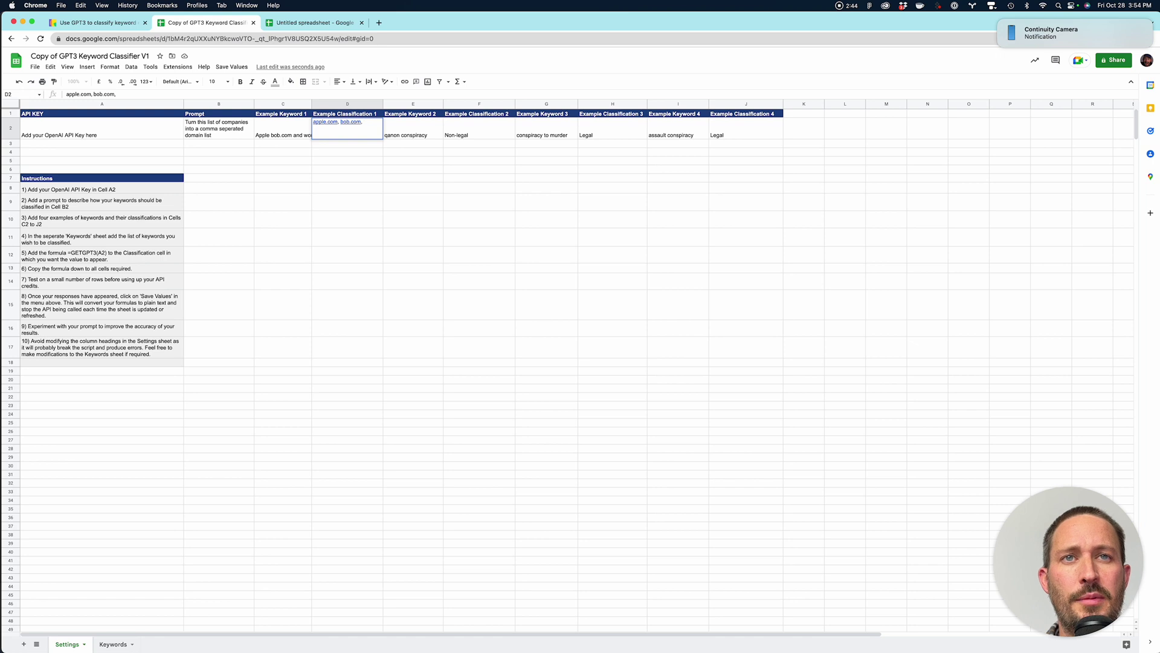
text( shopify.)
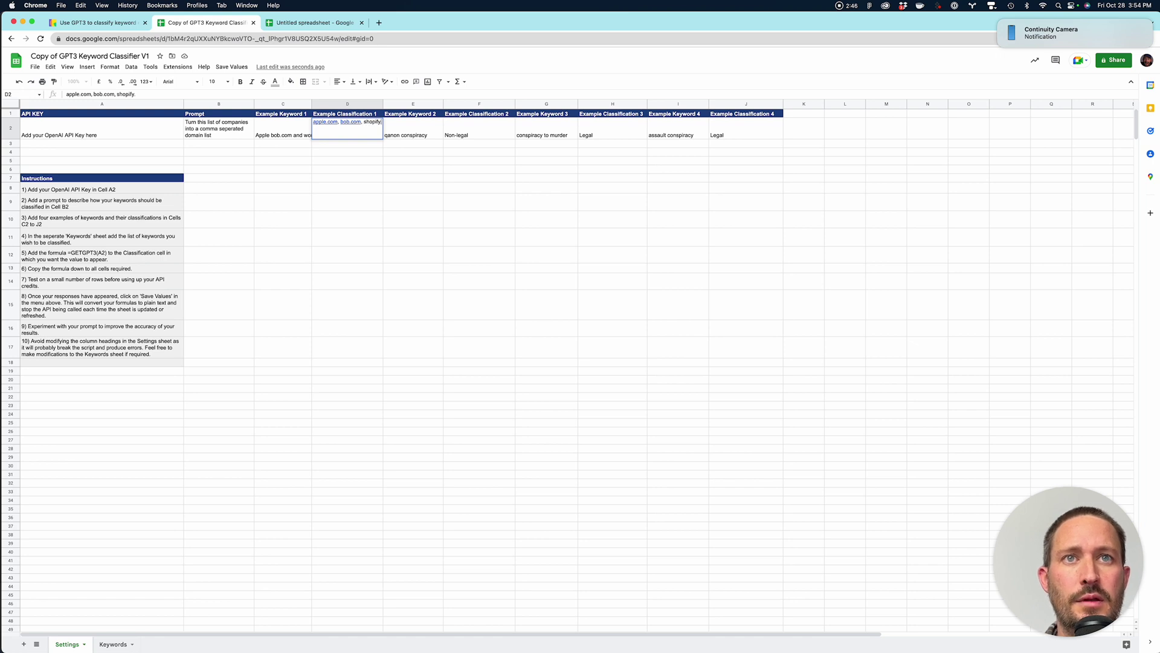
key(Return)
key(Up)
Review the remaining example keyword and classification pairs in row 2, the instructions list and the API key cell.
key(Right)
key(Right)
key(Right)
key(Right)
key(Right)
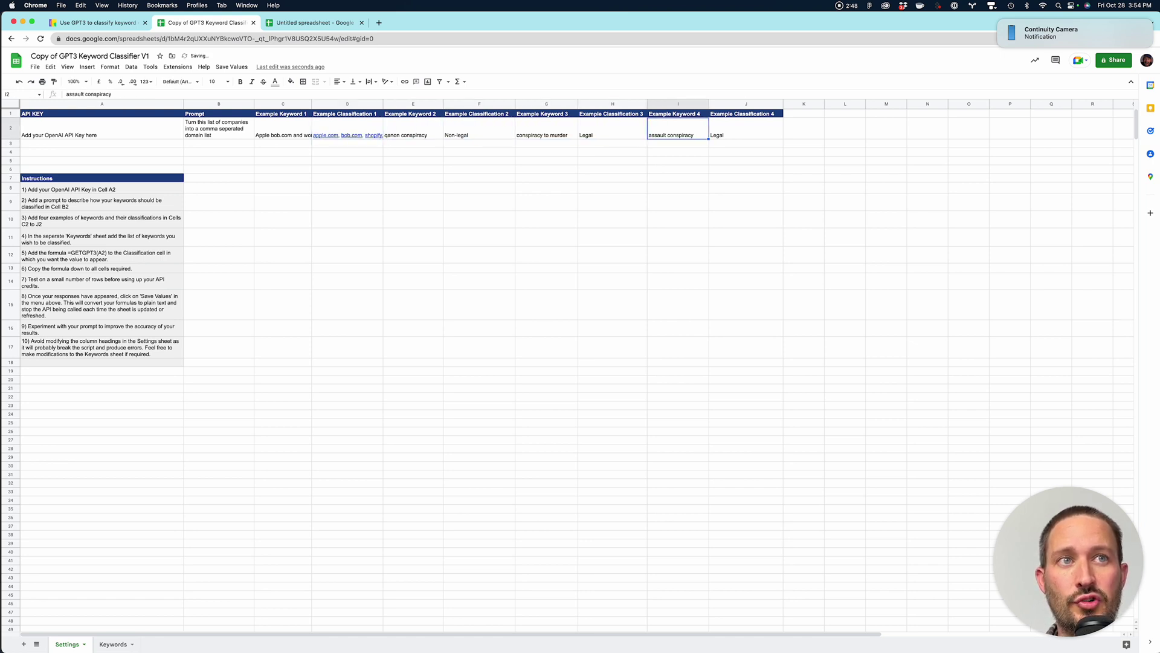
key(Left)
key(Left)
key(Left)
key(Left)
key(Left)
key(Left)
key(Left)
key(Right)
key(Right)
key(Right)
key(Right)
key(Right)
key(Right)
key(Left)
key(Left)
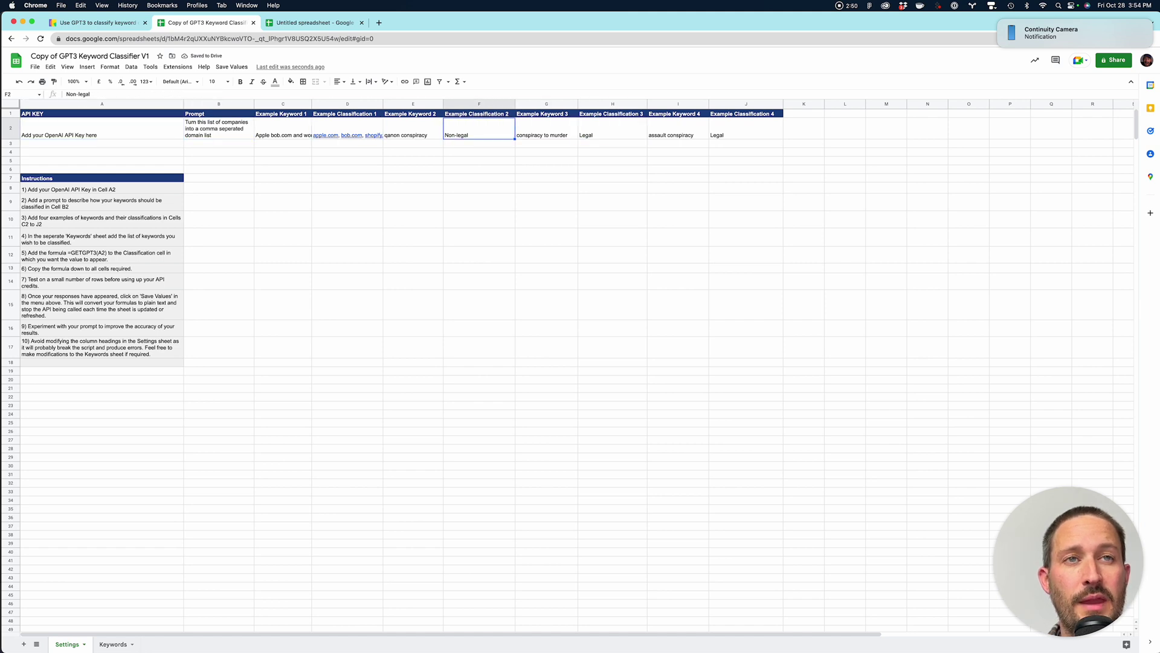
key(Left)
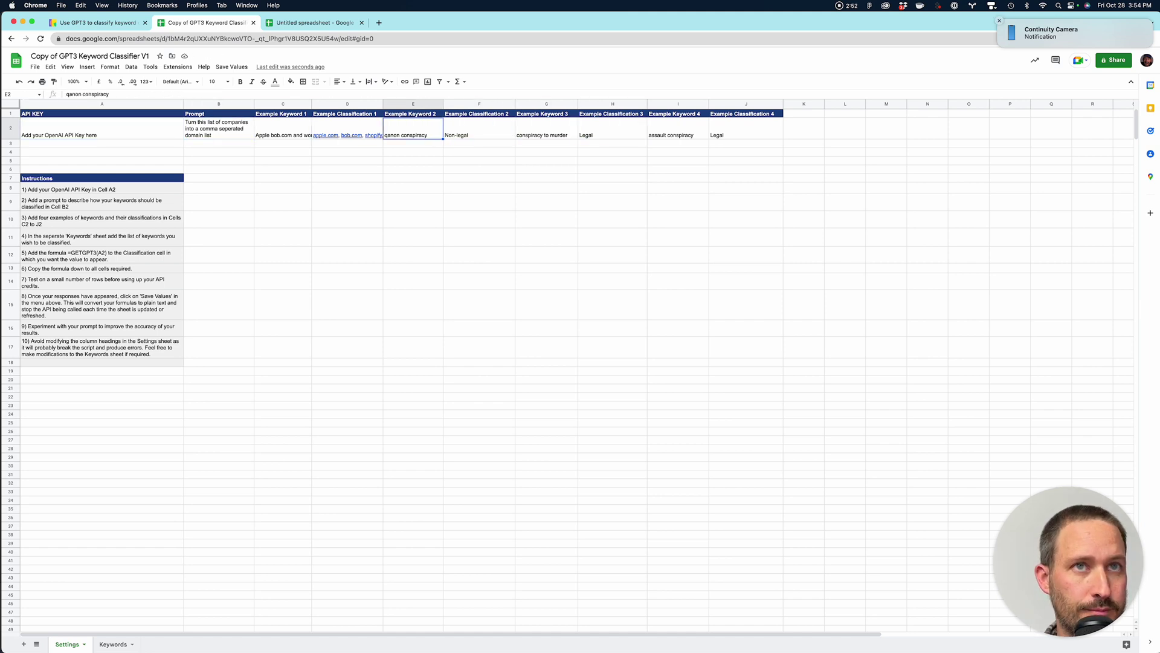
drag(101, 188, 101, 370)
click(102, 128)
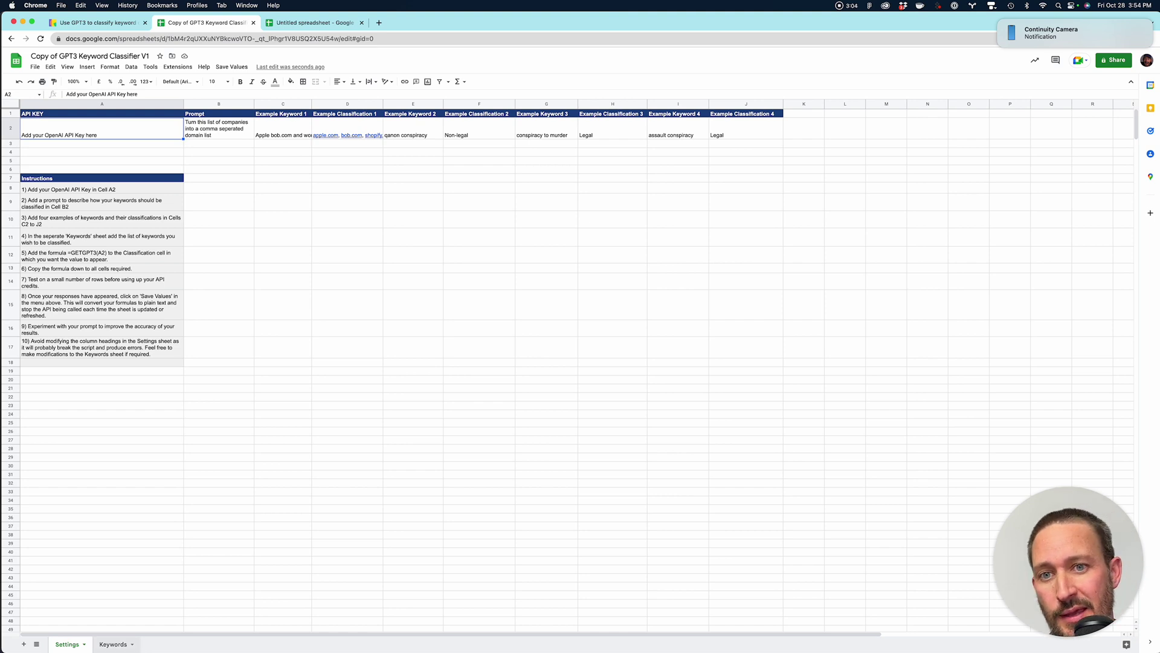
On the Keywords sheet, enter the formula =GETGPT3(A2) in the first Classification cell, C2.
click(113, 643)
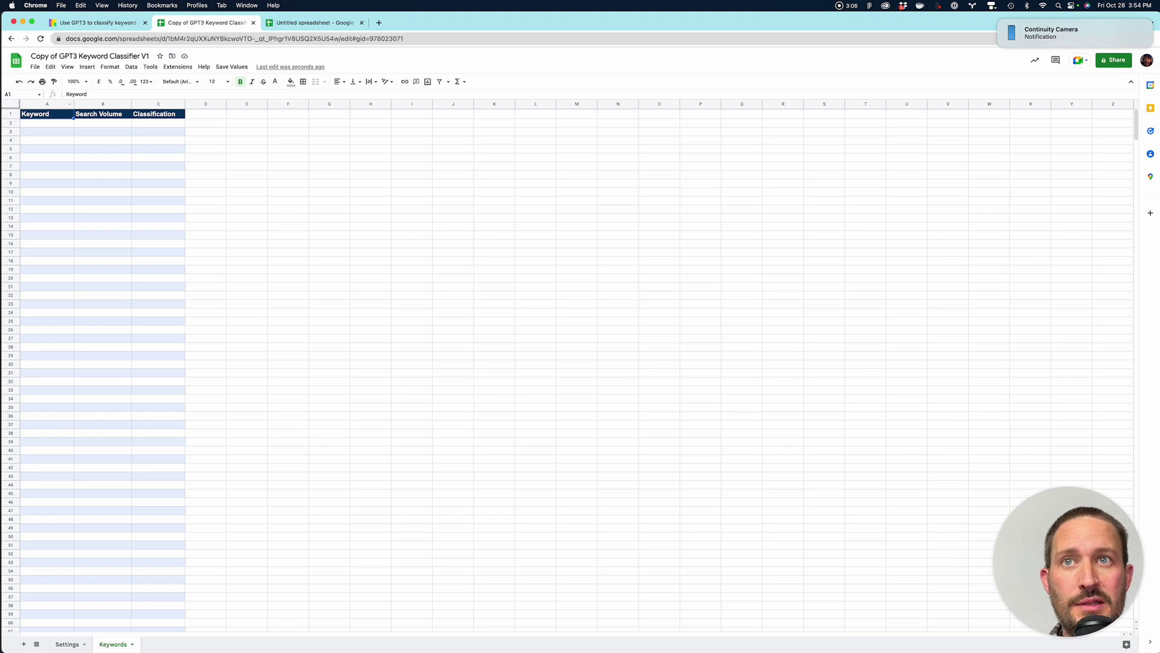
drag(47, 123, 46, 364)
double_click(158, 114)
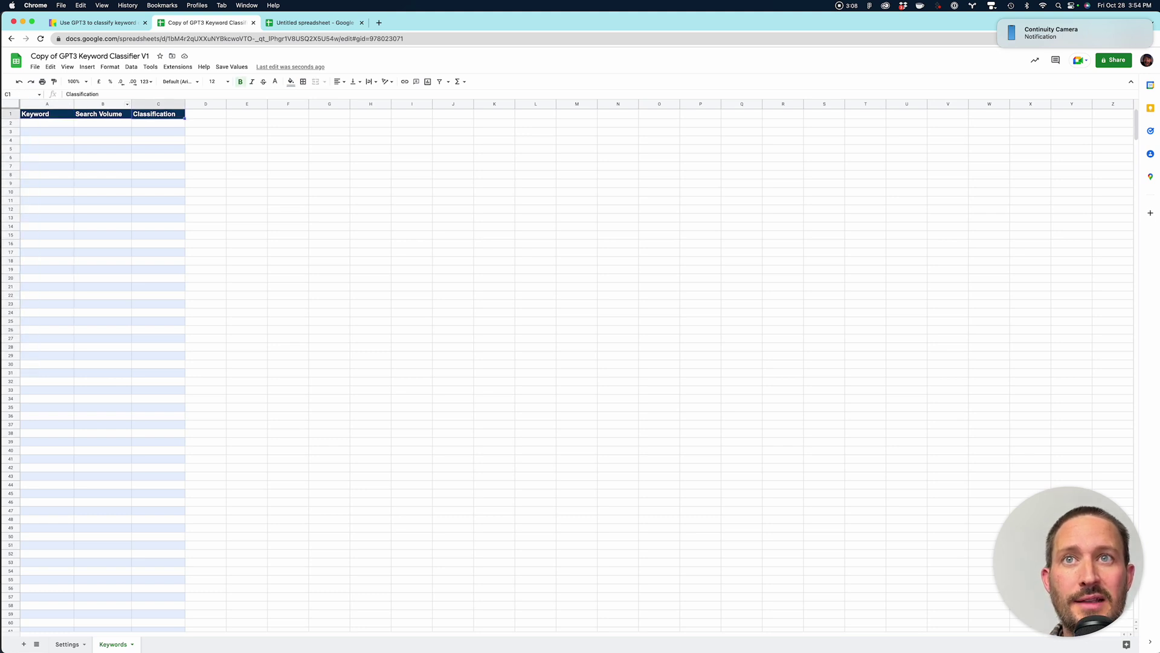
click(157, 123)
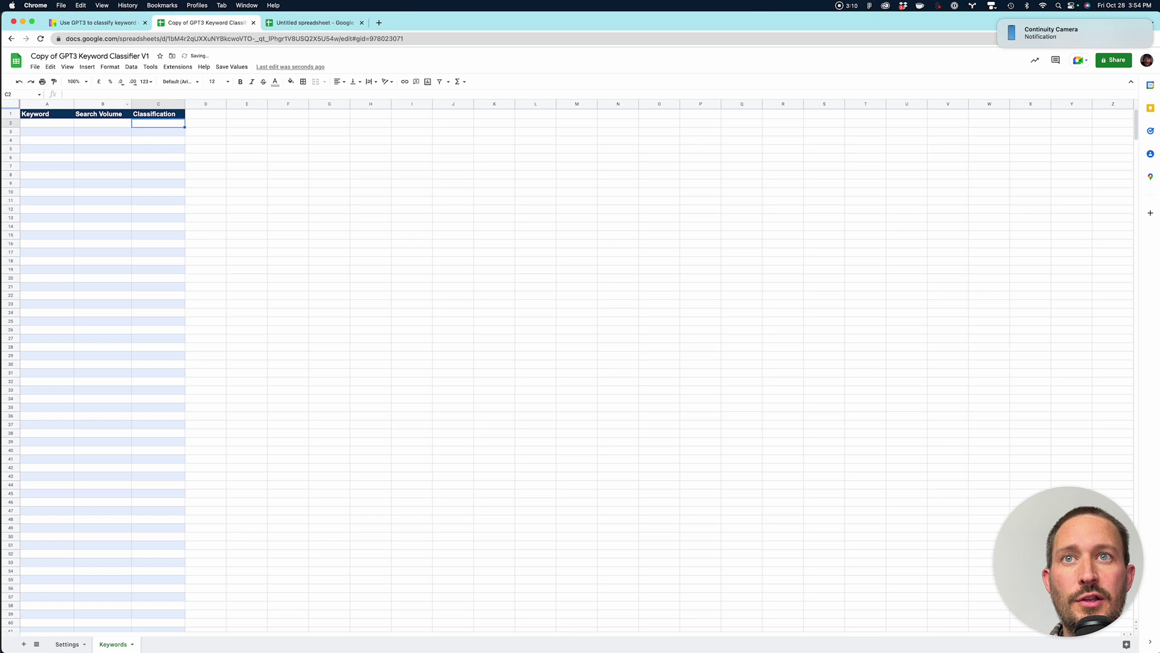
click(67, 94)
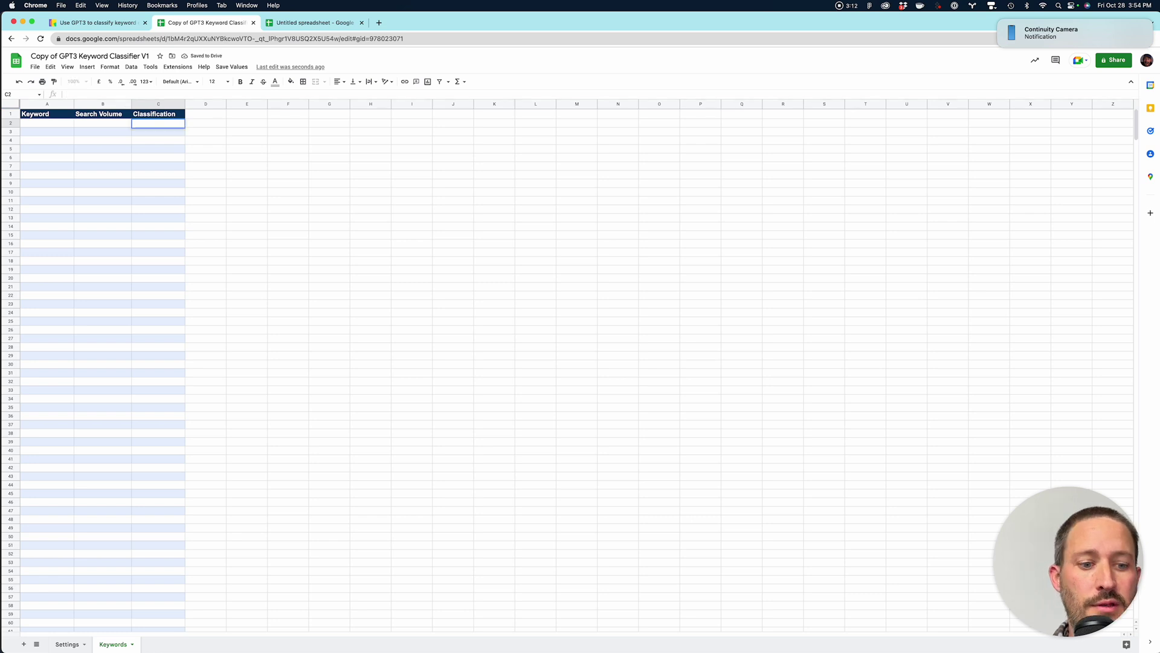
text(=GETGP)
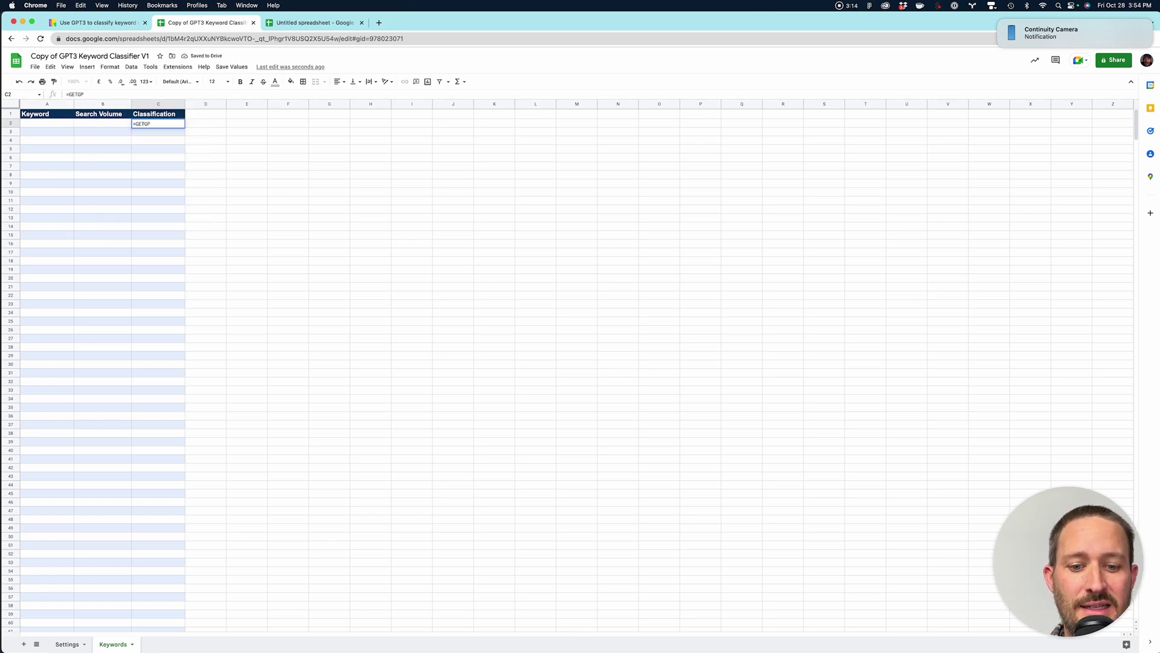
text(T3(A2))
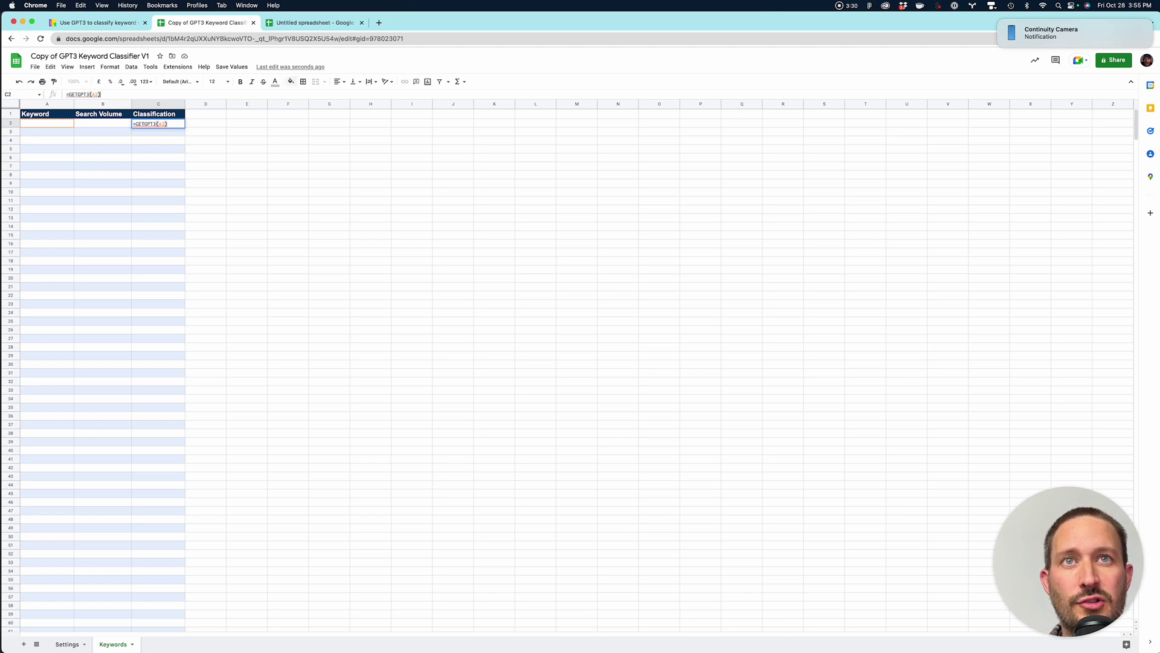
In the untitled spreadsheet, examine the GTP-3 Cleanup domain lists and the example input in E15.
click(315, 22)
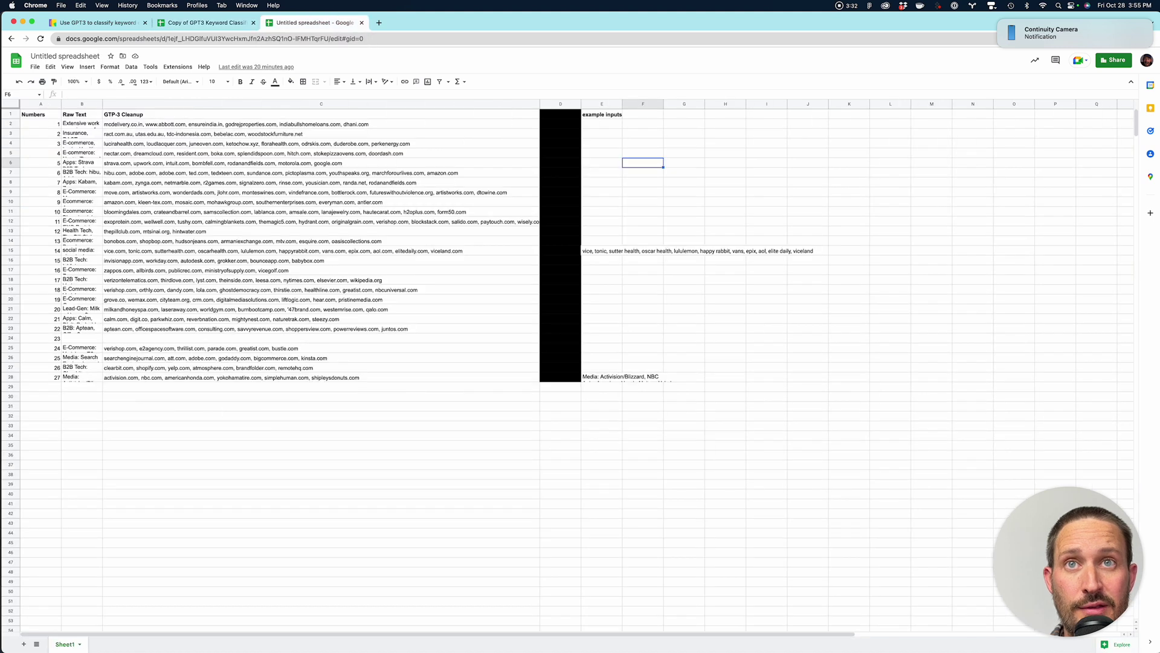
click(321, 202)
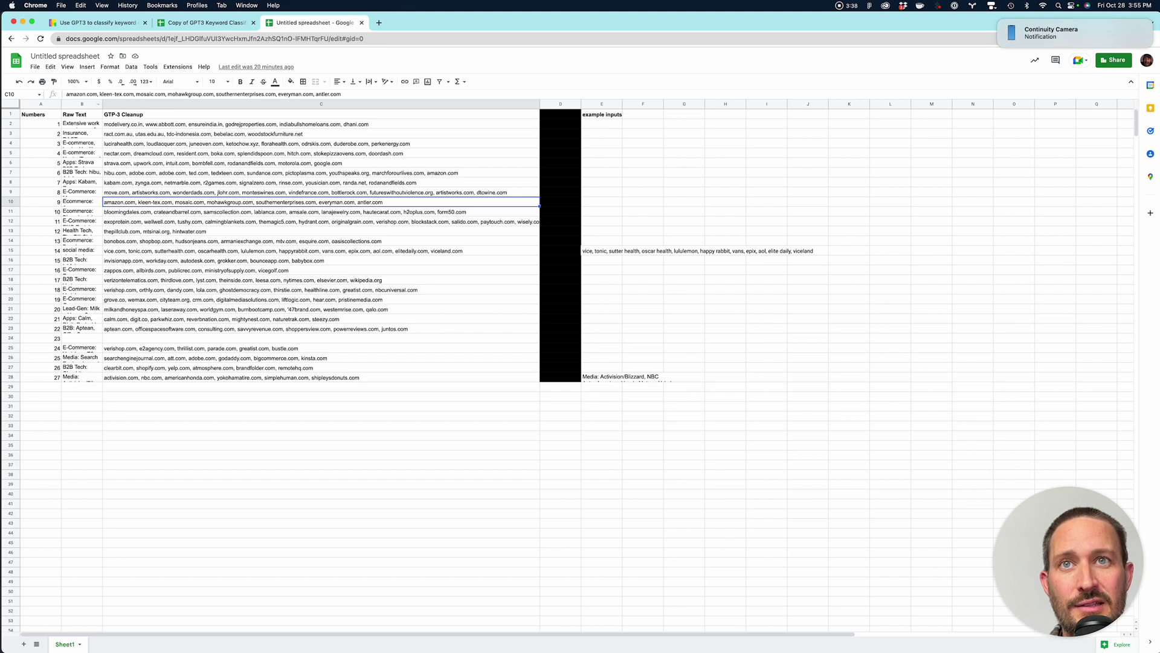
click(321, 444)
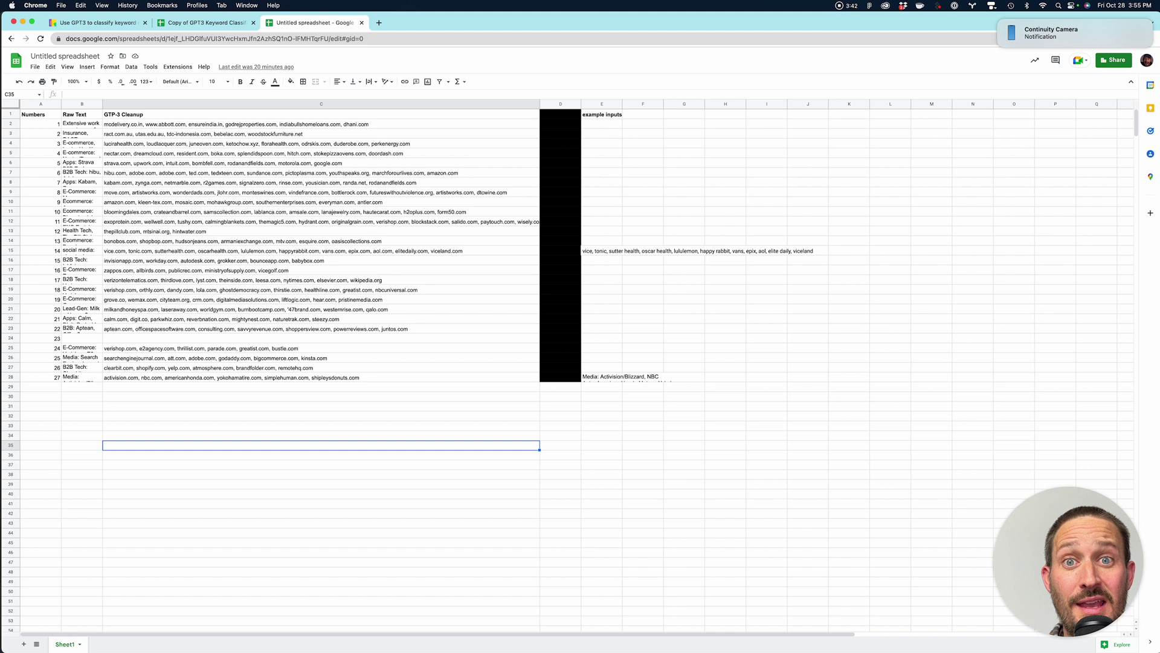
drag(321, 124, 321, 377)
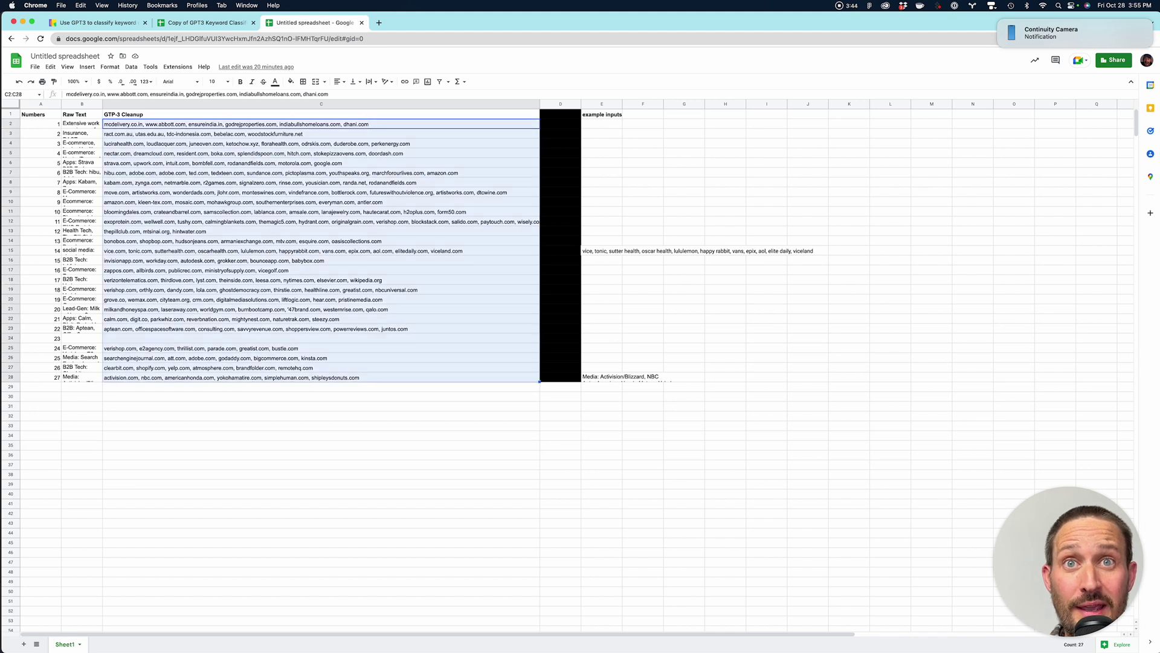
click(321, 396)
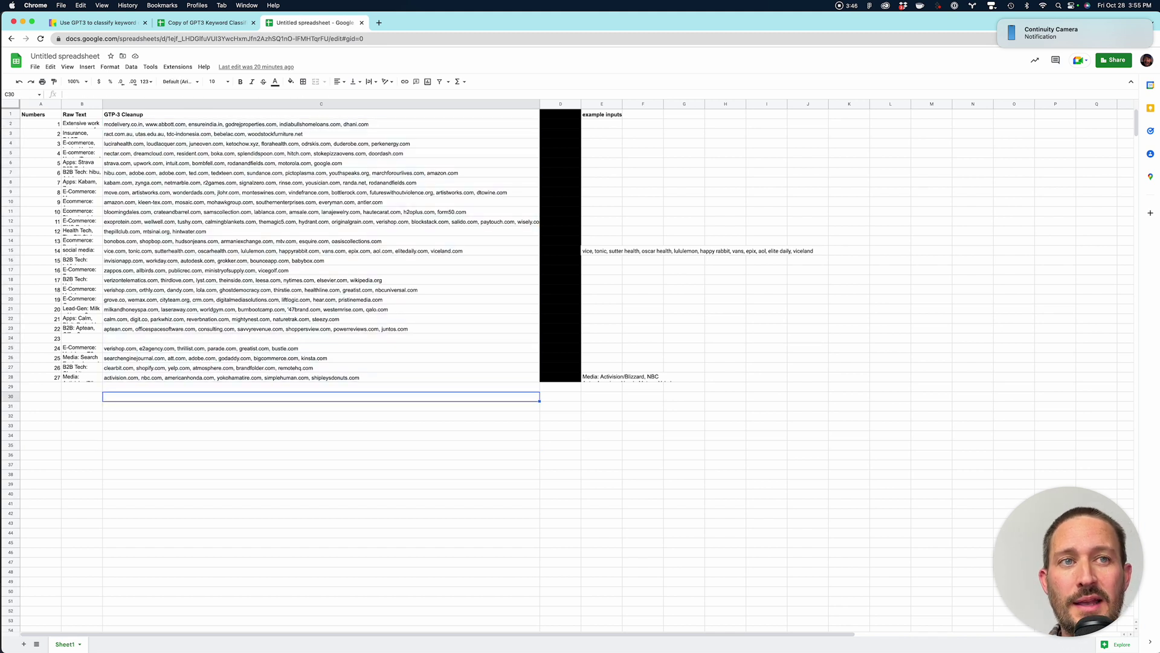
click(601, 251)
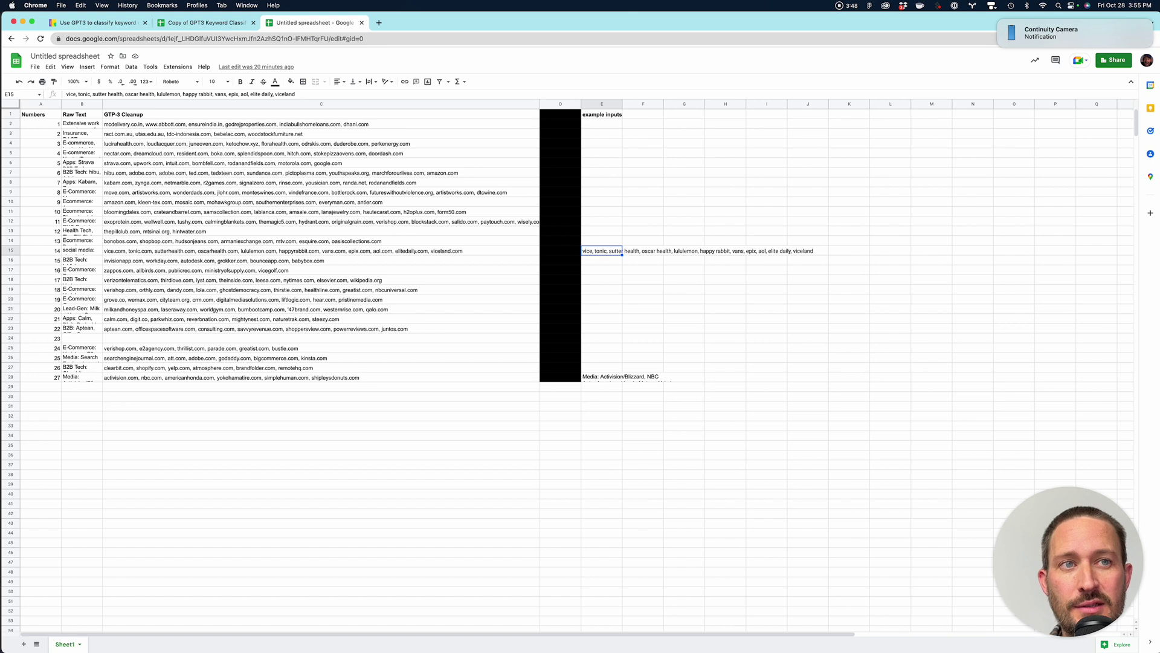
click(683, 251)
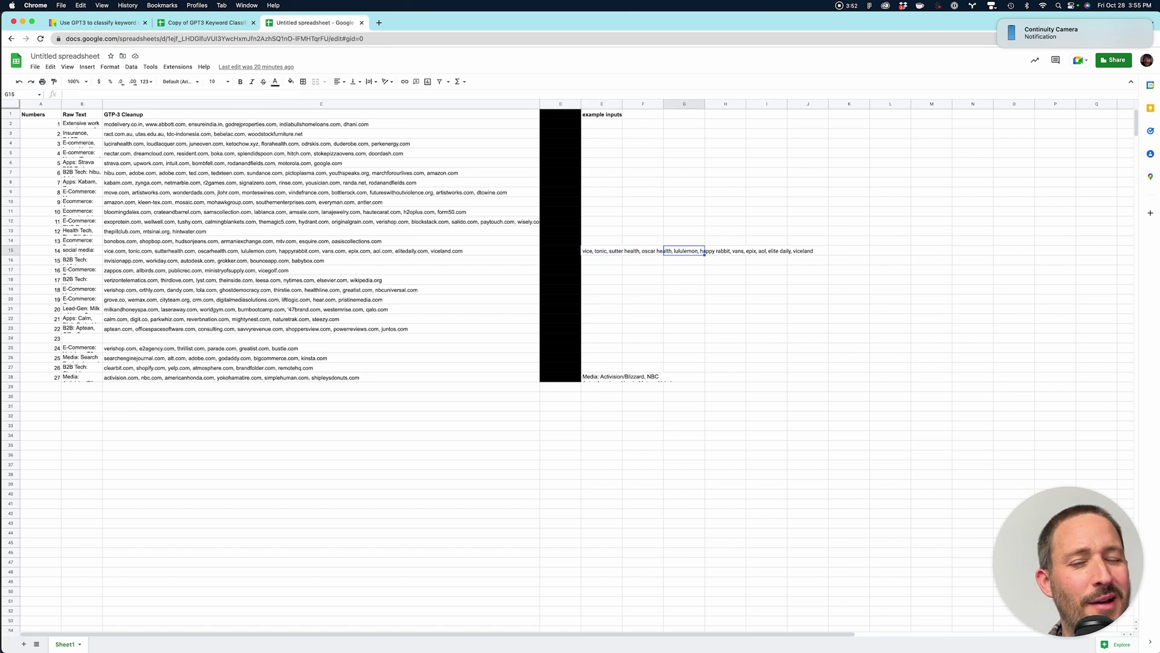
click(602, 250)
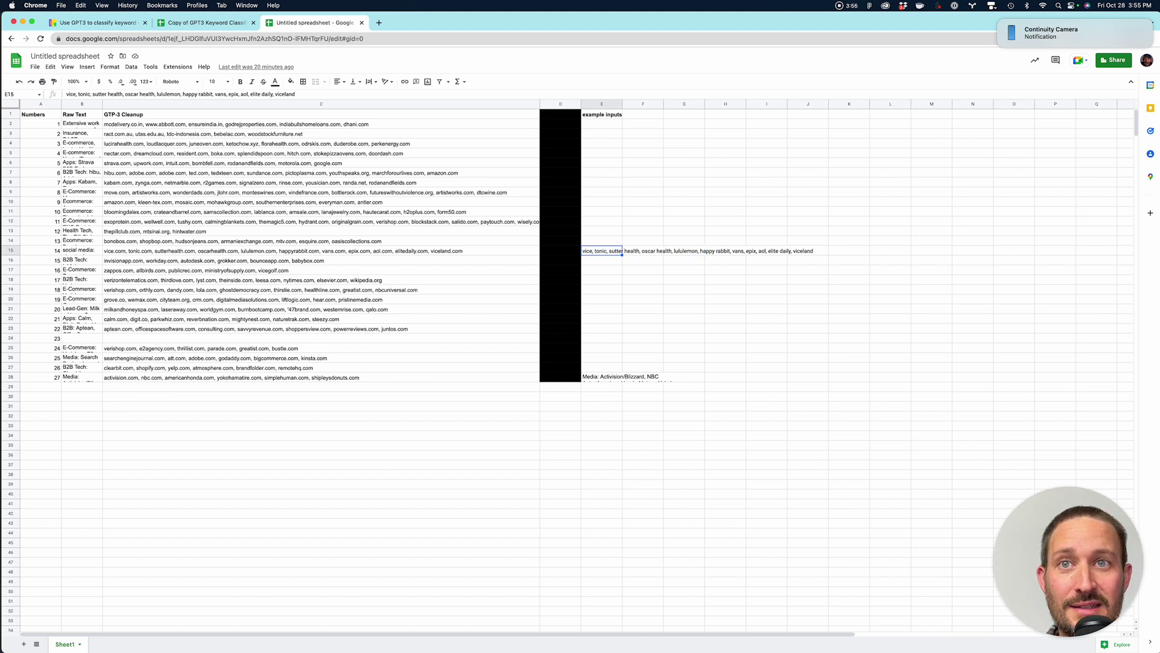
Copy oscarhealth.com from the domain list in C15 and open that site in a new browser tab.
click(321, 251)
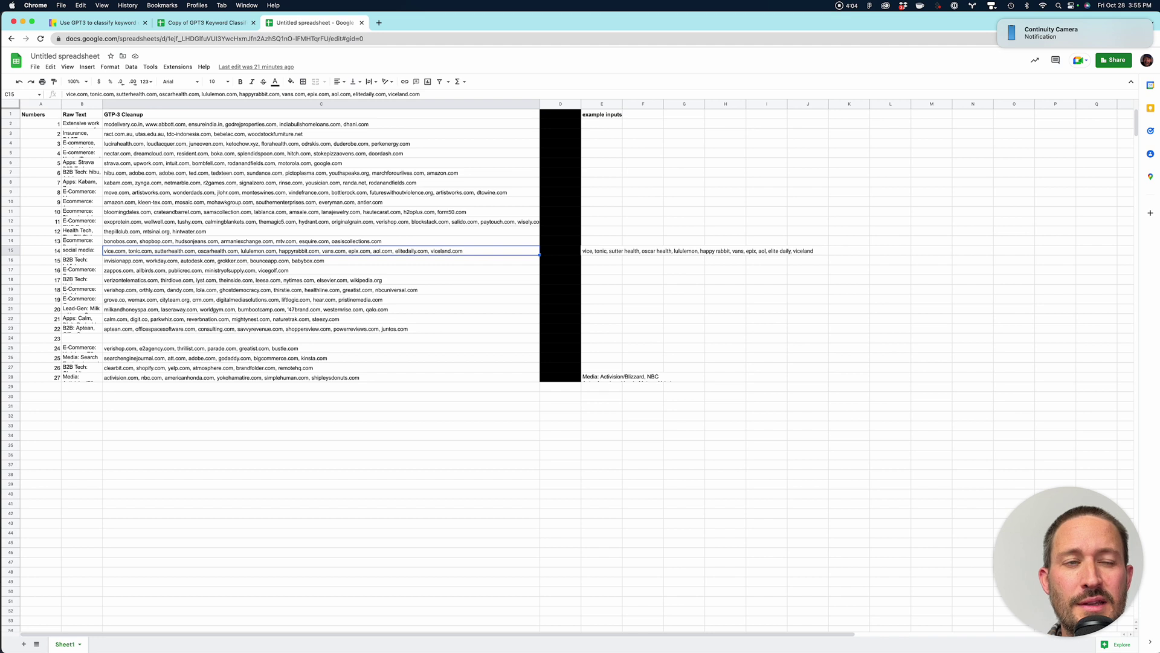
key(Return)
key(shift+Return)
key(Down)
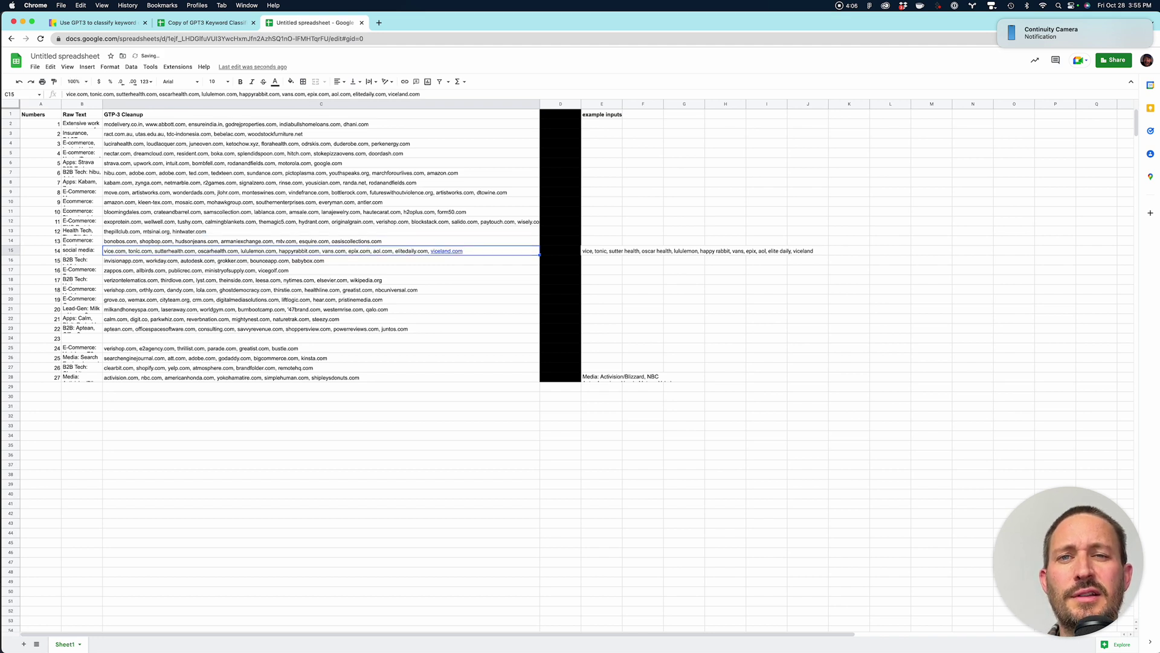
key(Return)
drag(194, 249, 234, 250)
key(super+c)
key(ctrl+c)
key(ctrl+t)
key(ctrl+v)
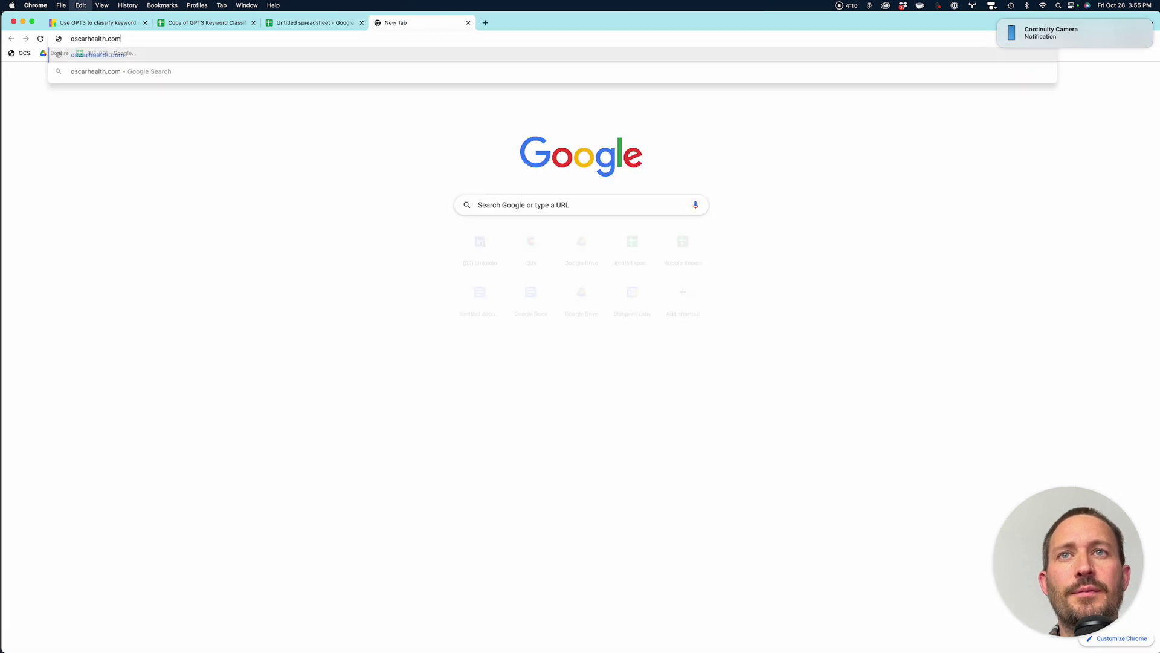
key(Return)
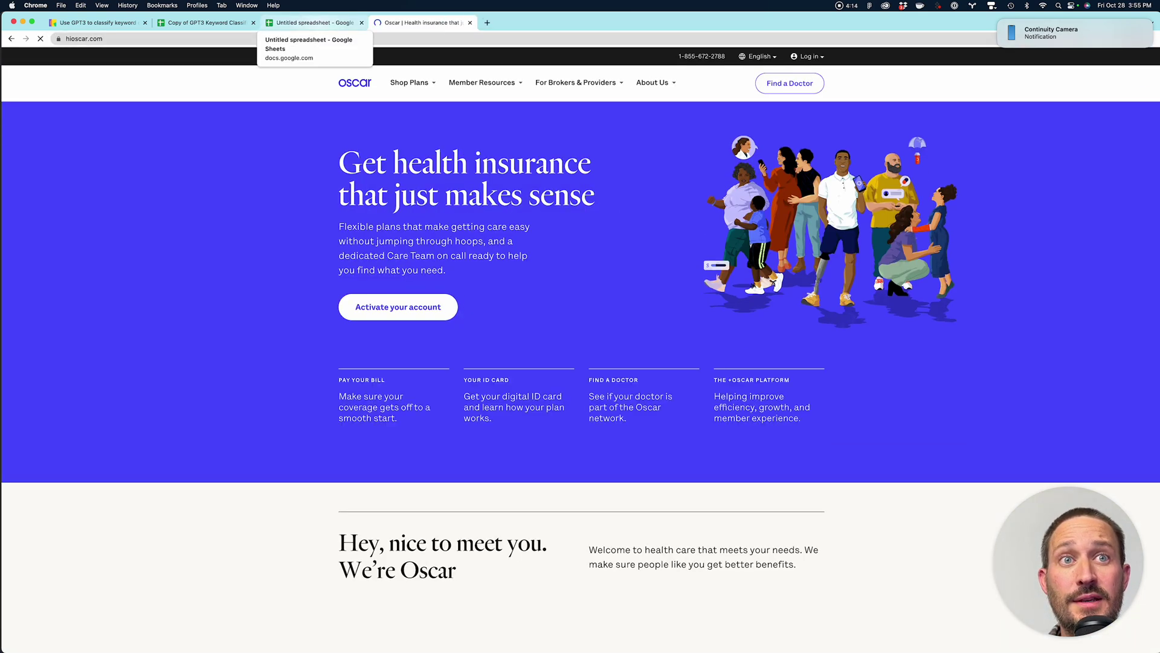
Return to the untitled spreadsheet and compare the GTP-3 Cleanup lists with their raw text, including row 18.
click(314, 22)
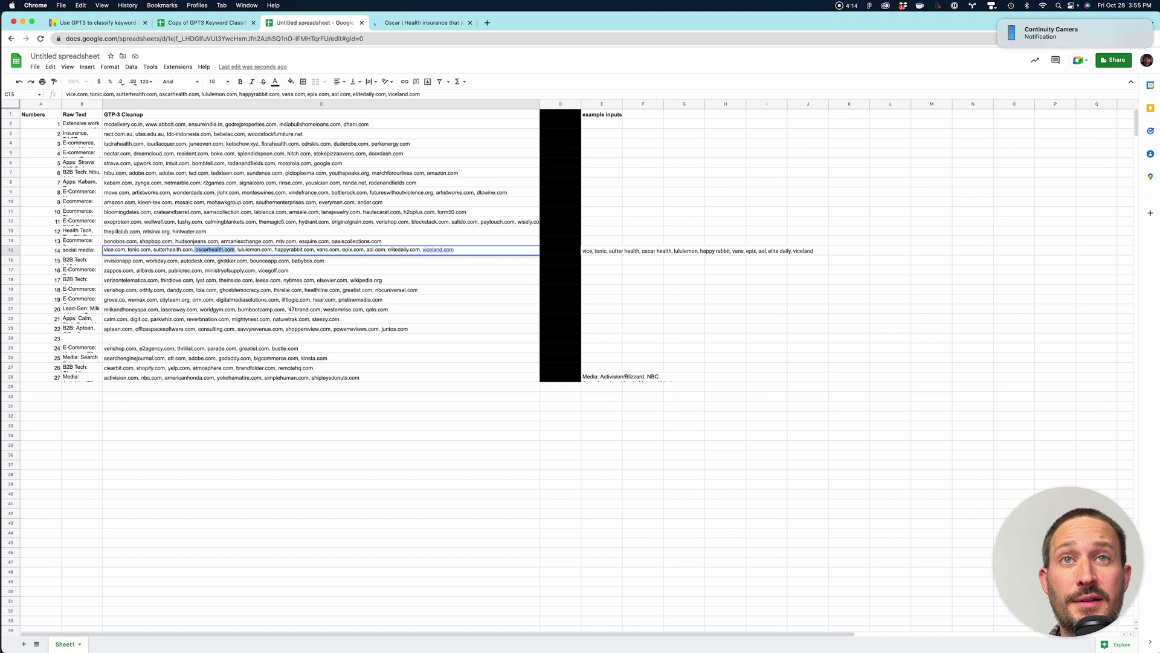
key(Escape)
key(Down)
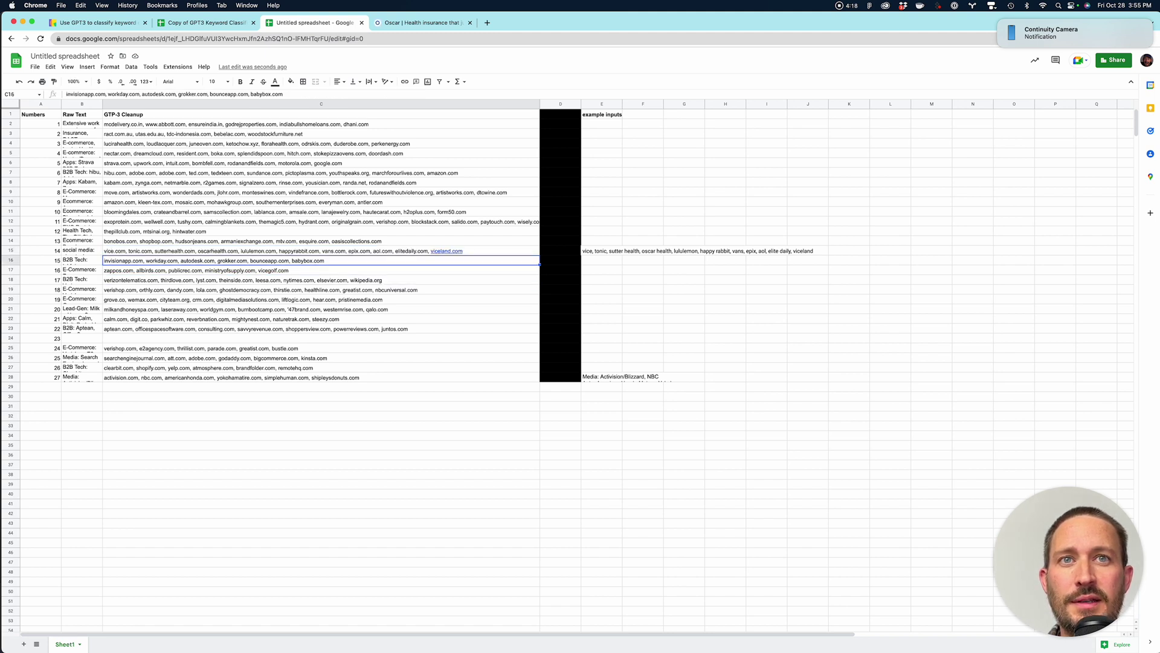
click(320, 182)
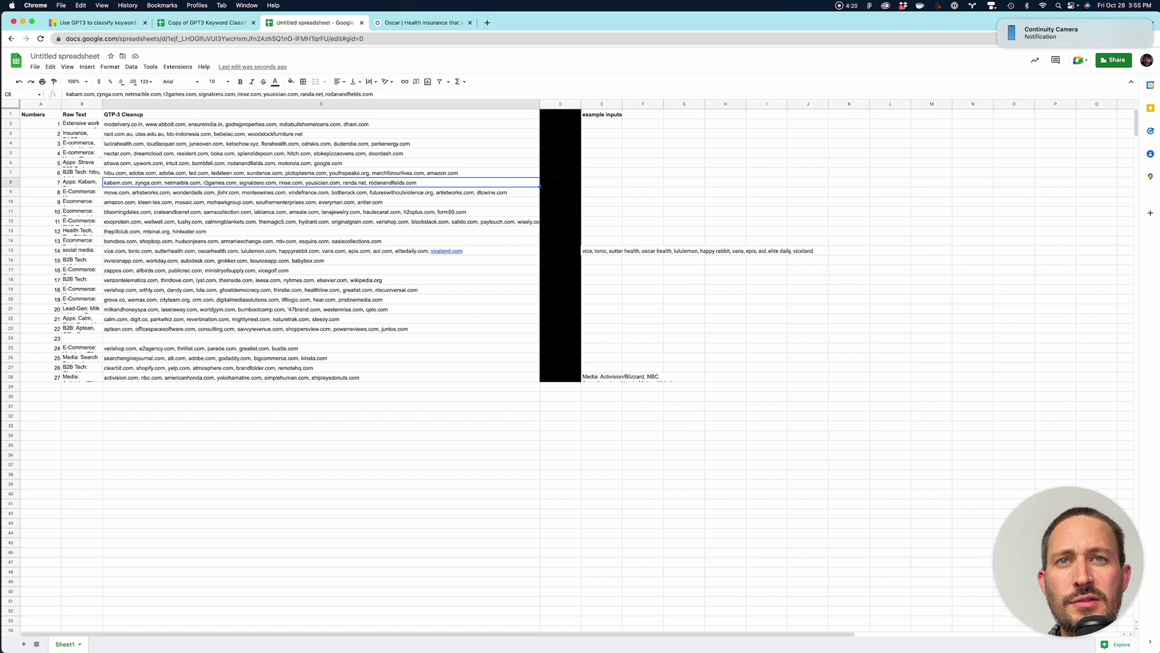
click(320, 153)
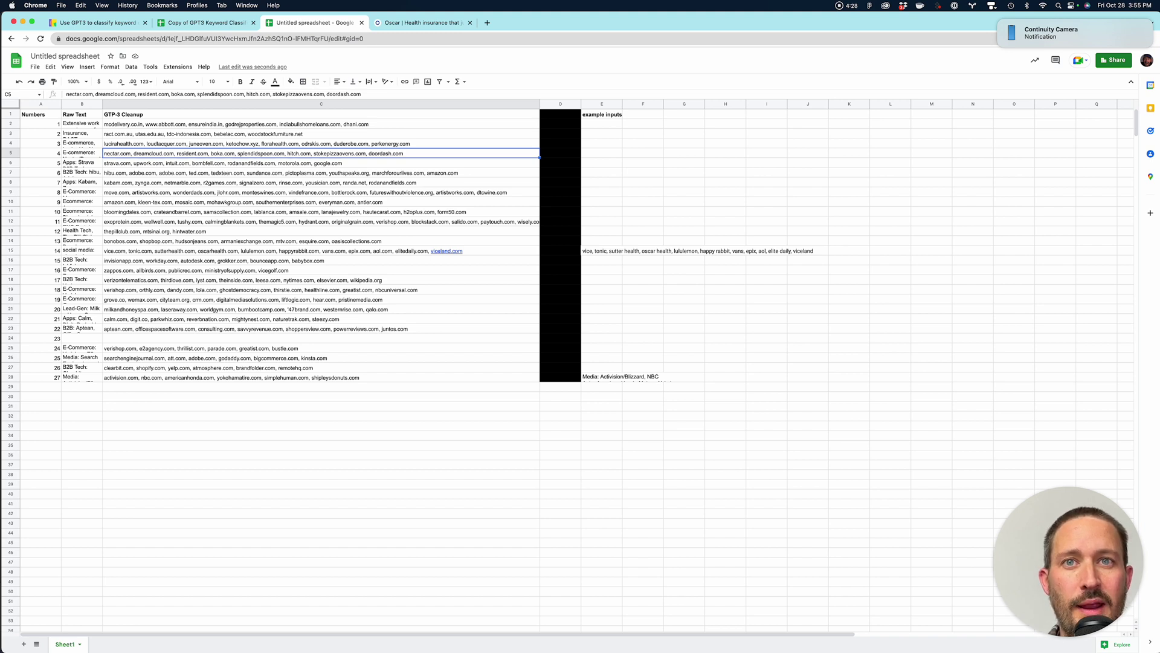
click(321, 280)
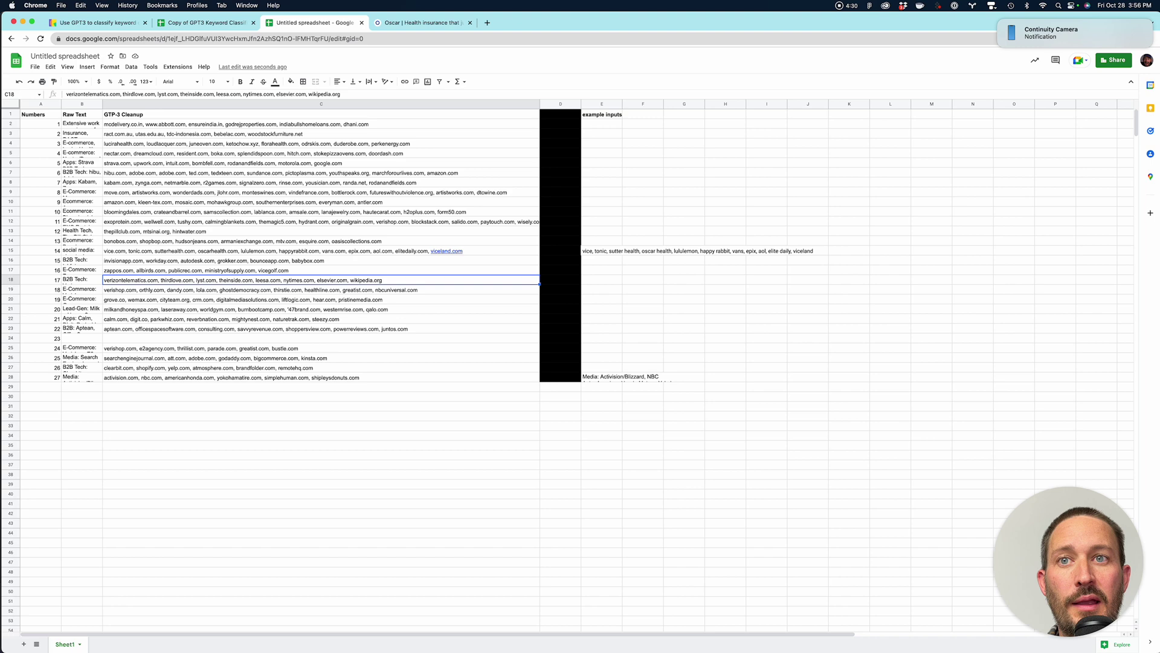
click(82, 280)
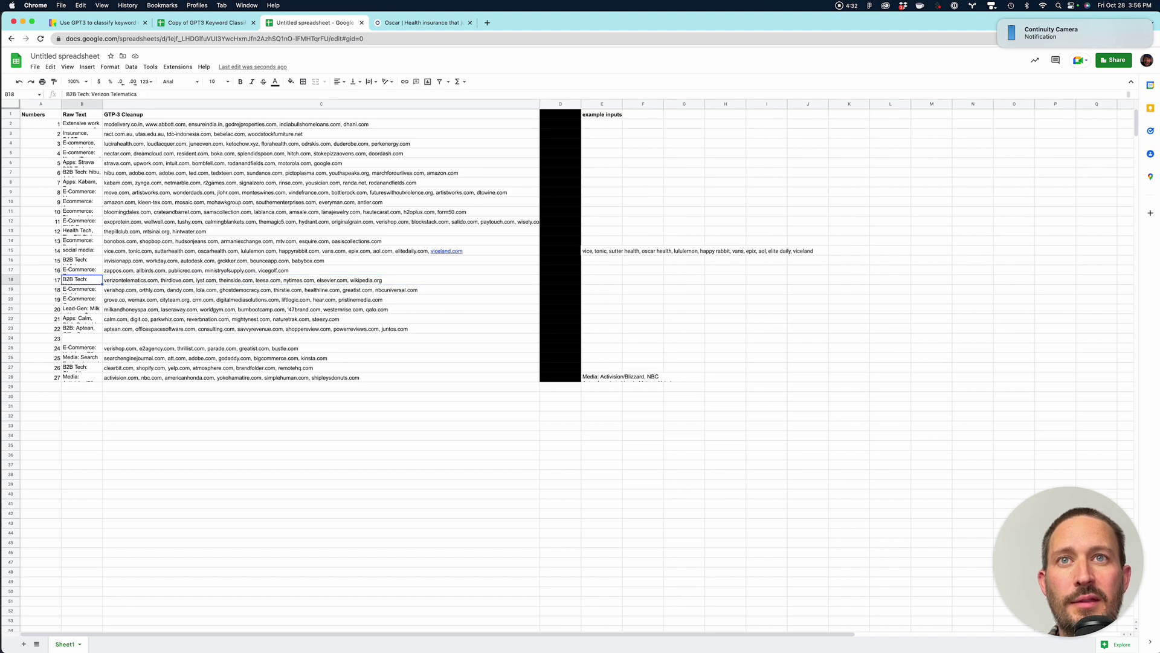
mouse_move(139, 98)
mouse_down()
mouse_move(139, 211)
mouse_move(139, 99)
mouse_up()
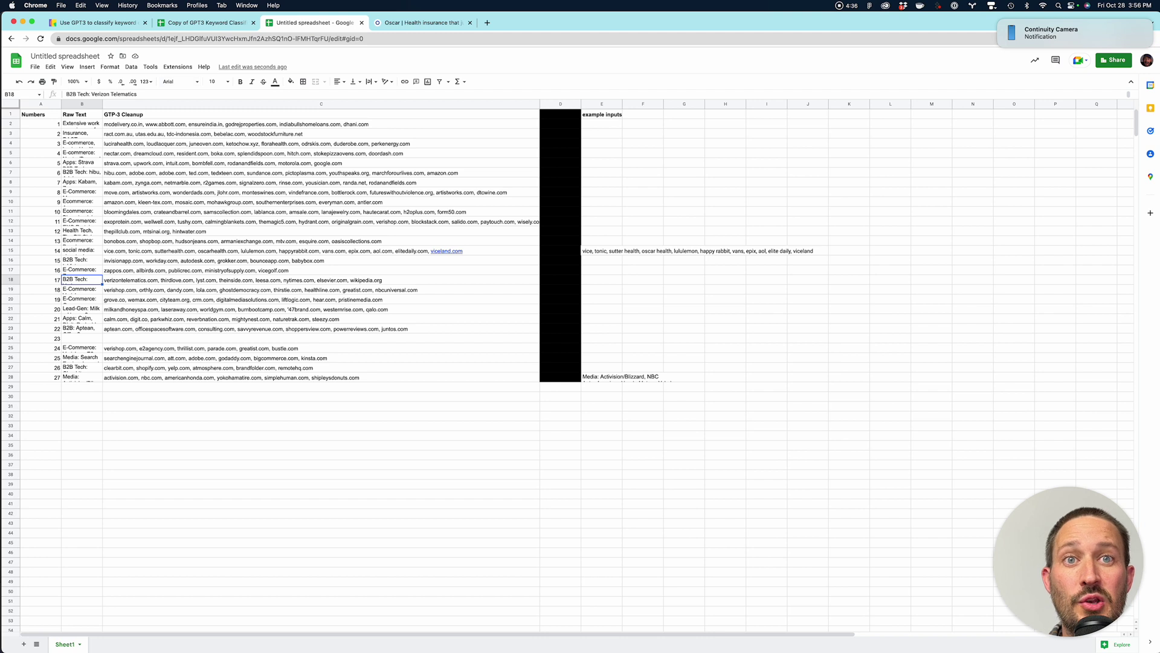
click(242, 280)
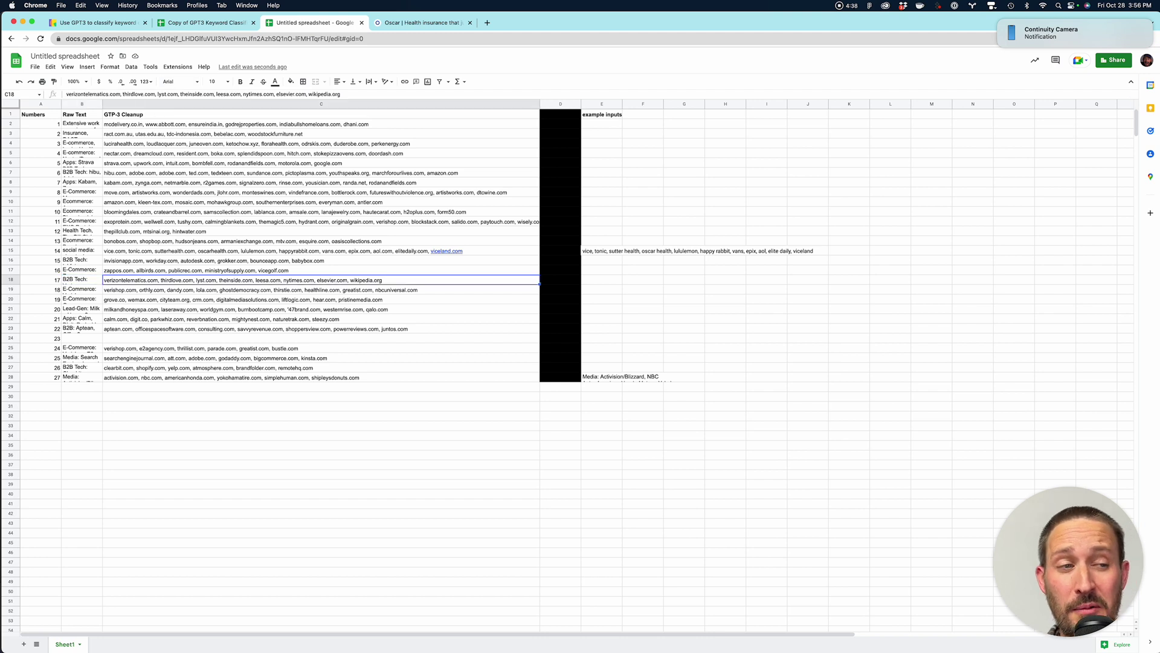
click(242, 348)
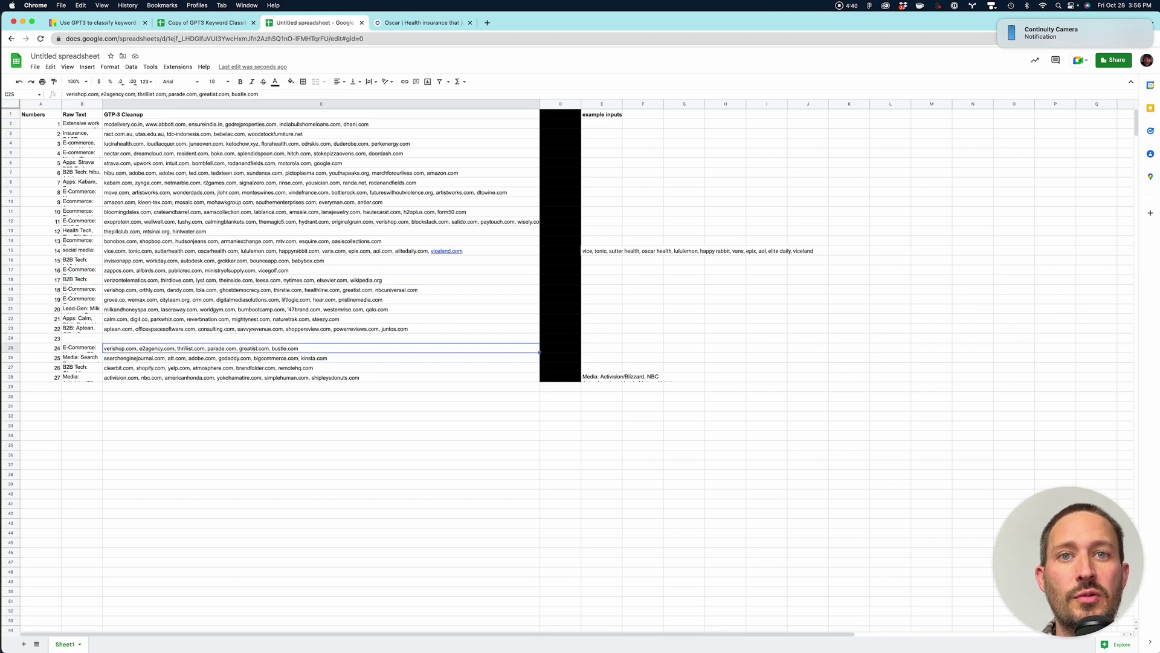
click(242, 358)
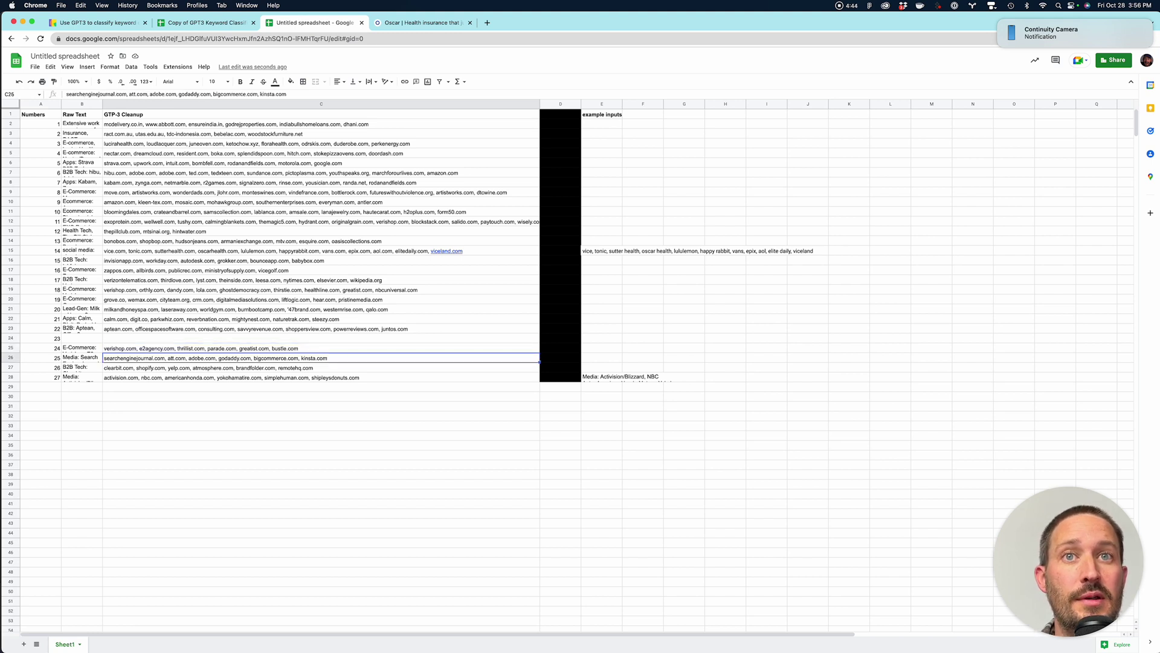
drag(241, 124, 242, 329)
click(242, 396)
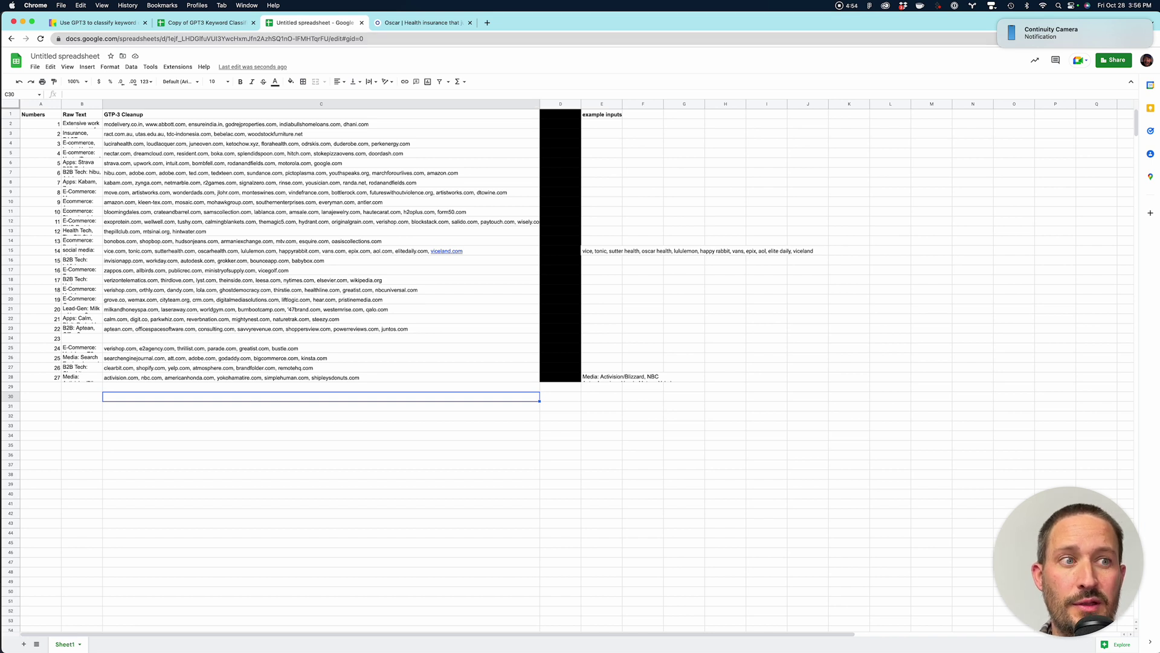
In a new browser tab, search Google for site:glassdoor.com "no growth opportunities".
click(487, 22)
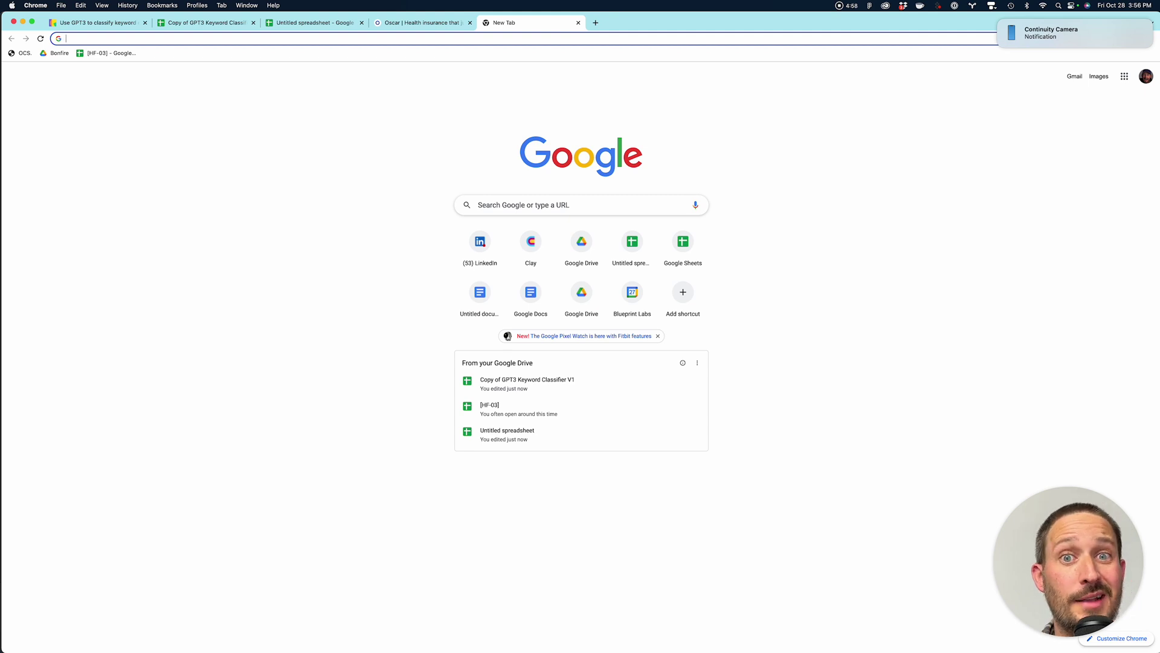
text(site:)
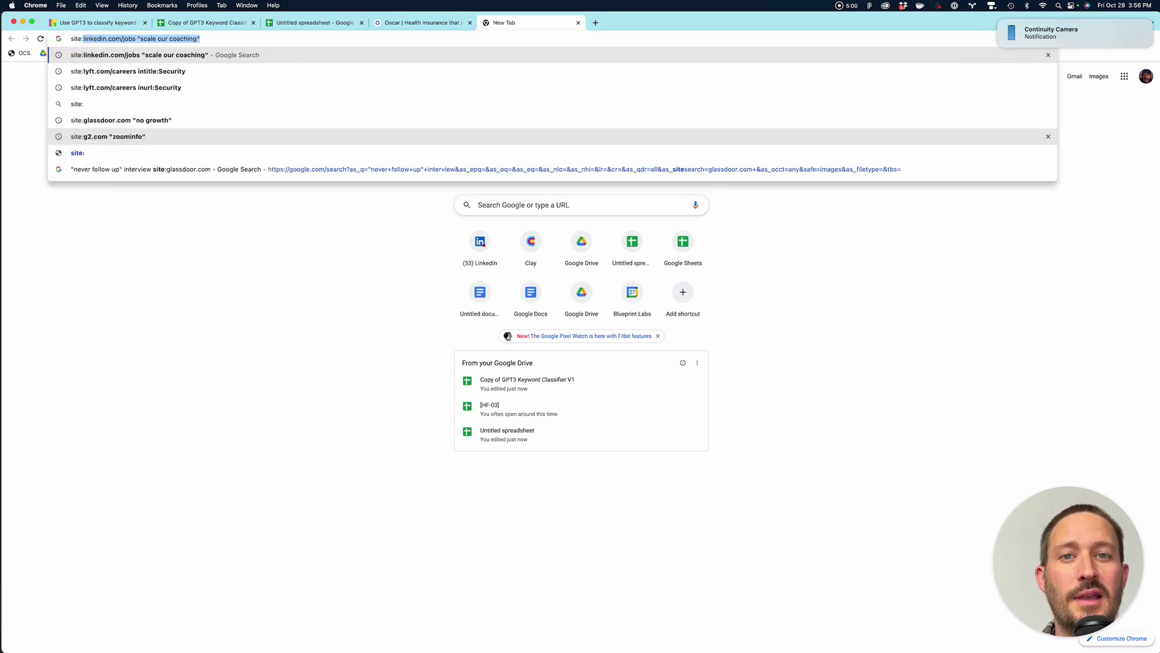
text(glassdoor.com)
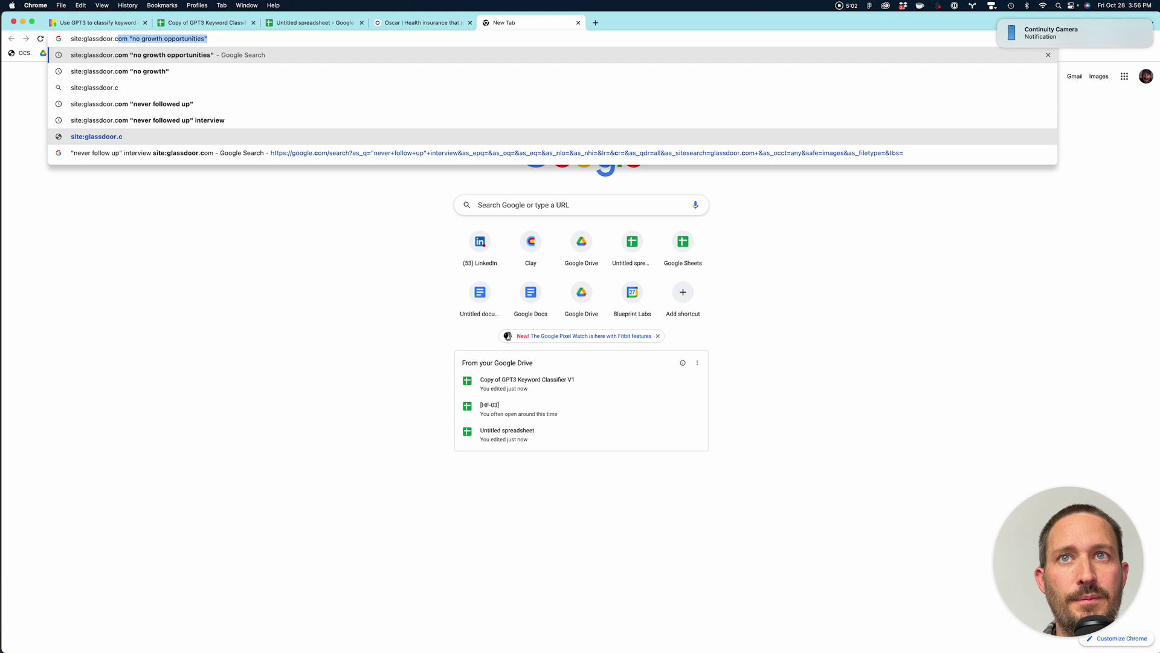
key(Return)
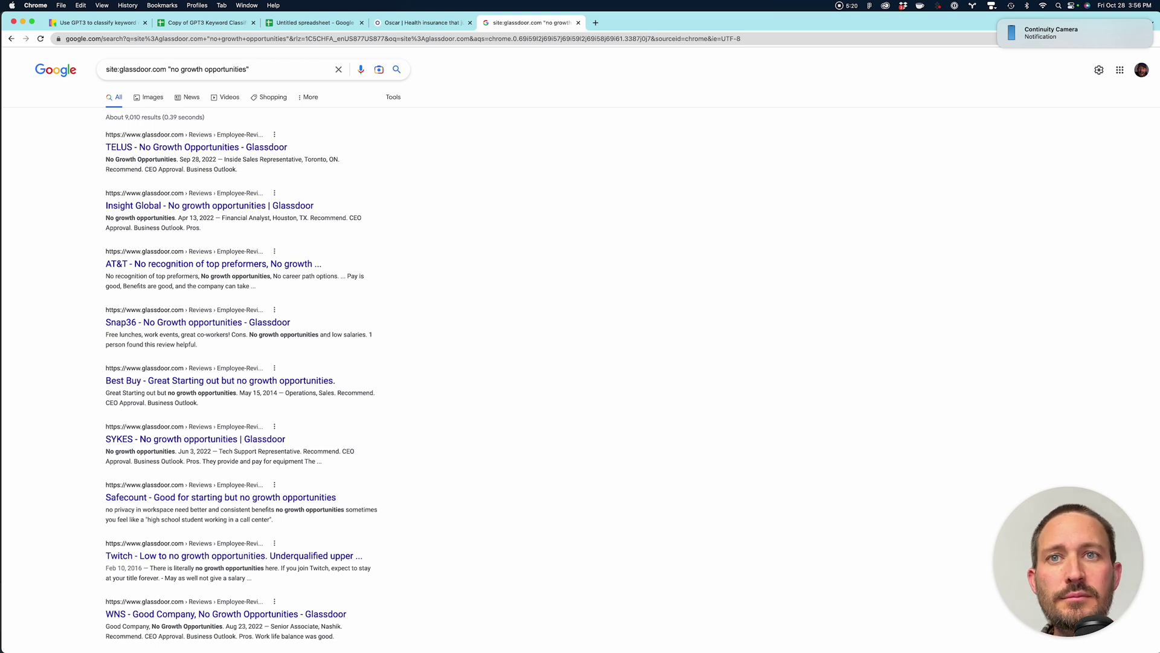
Examine the Glassdoor search results, including the matching phrase in the Snap36 snippet and the date in the Best Buy snippet.
scroll(212, 263, down, 2)
scroll(212, 264, up, 2)
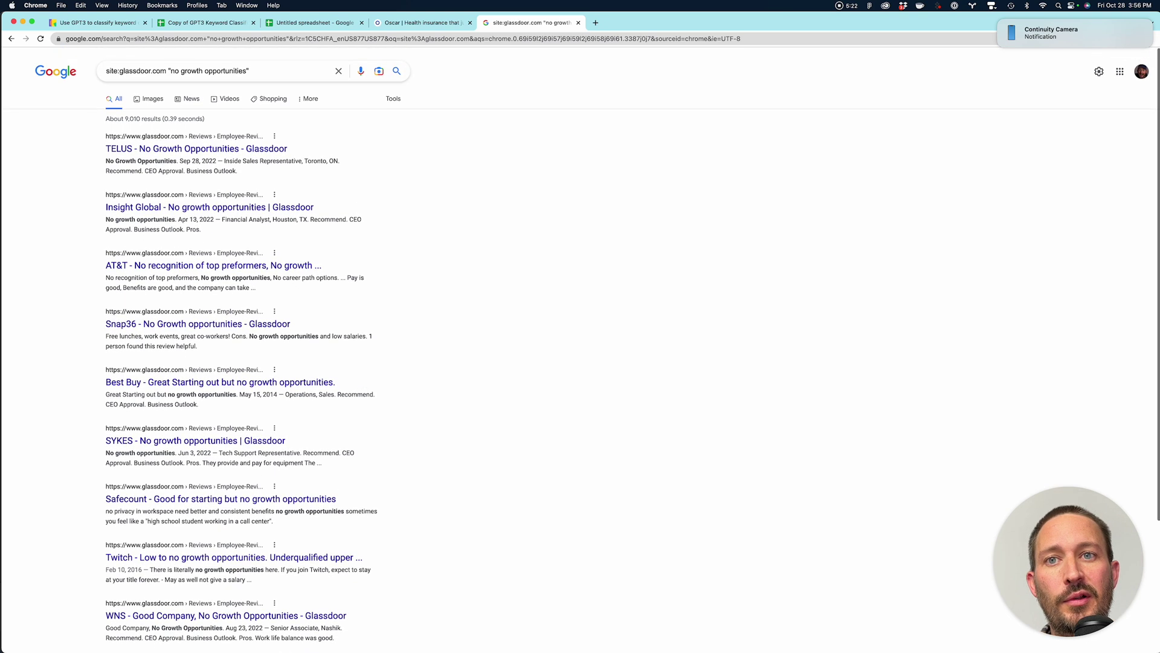
scroll(212, 303, down, 1)
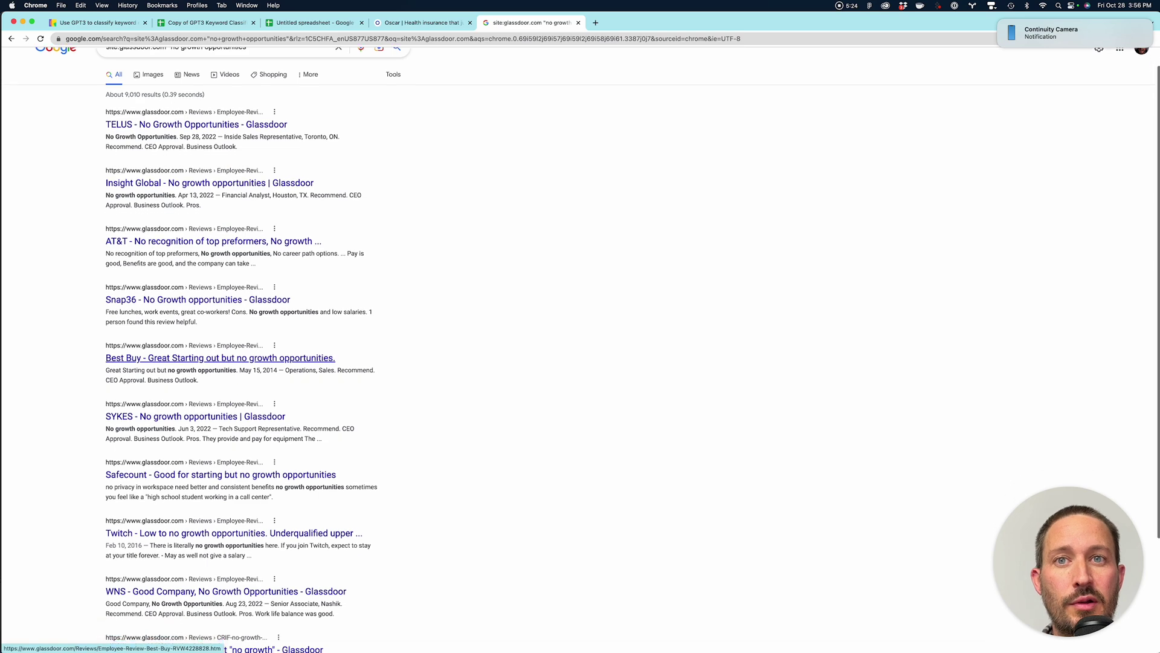
scroll(199, 298, up, 1)
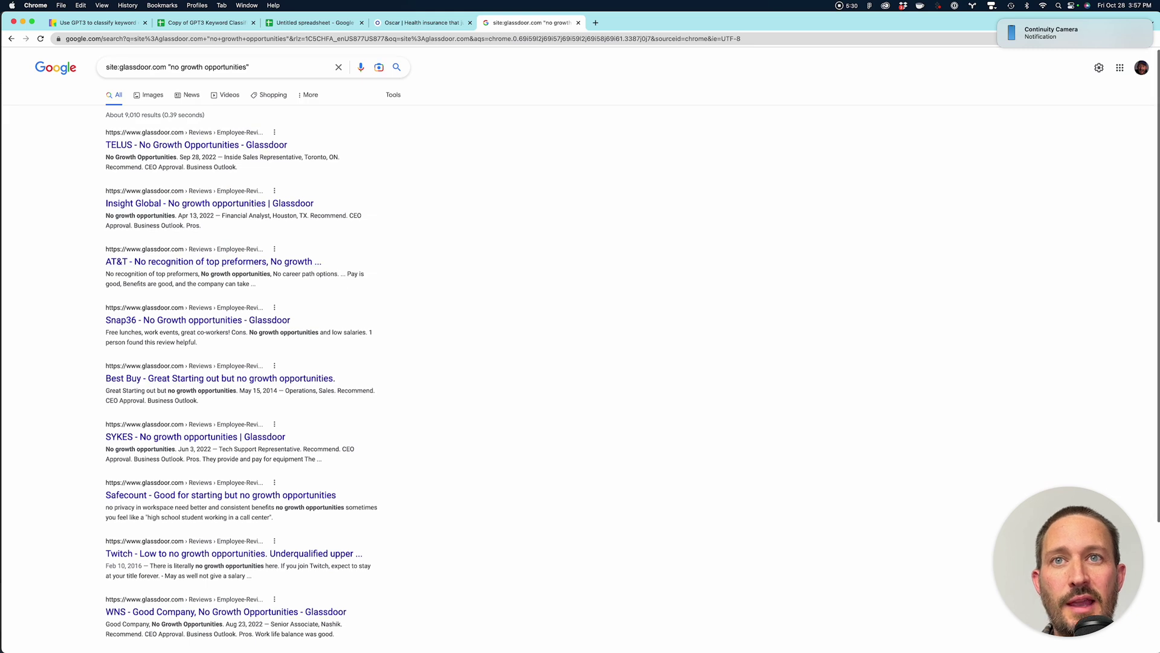
scroll(212, 263, down, 2)
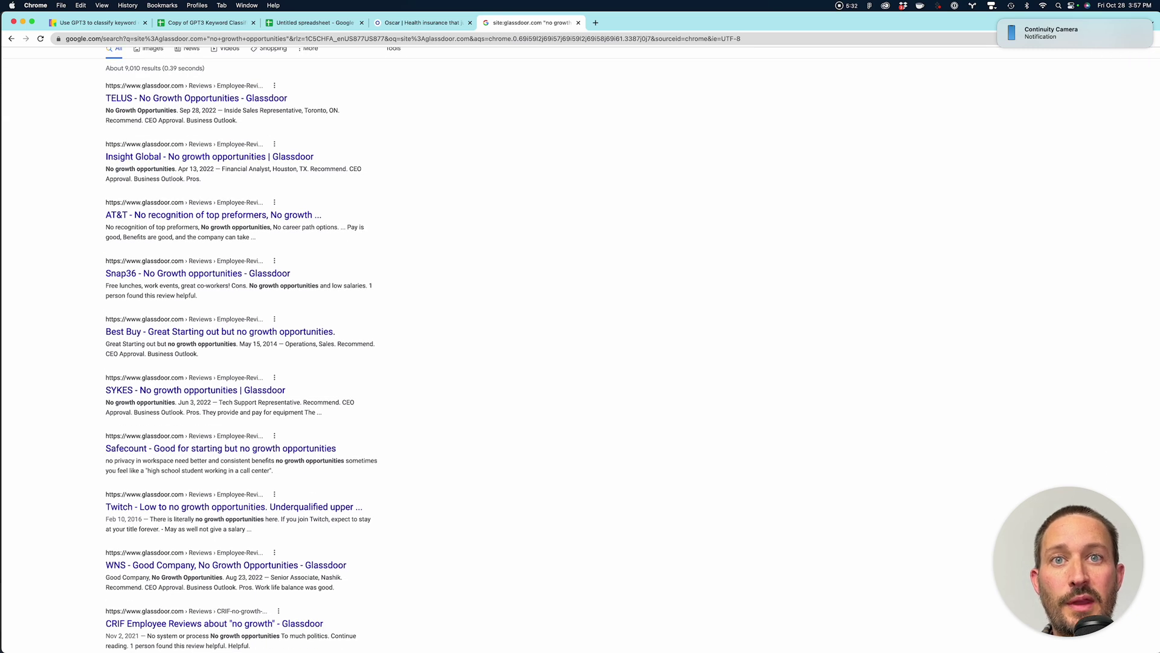
drag(249, 286, 320, 286)
click(320, 286)
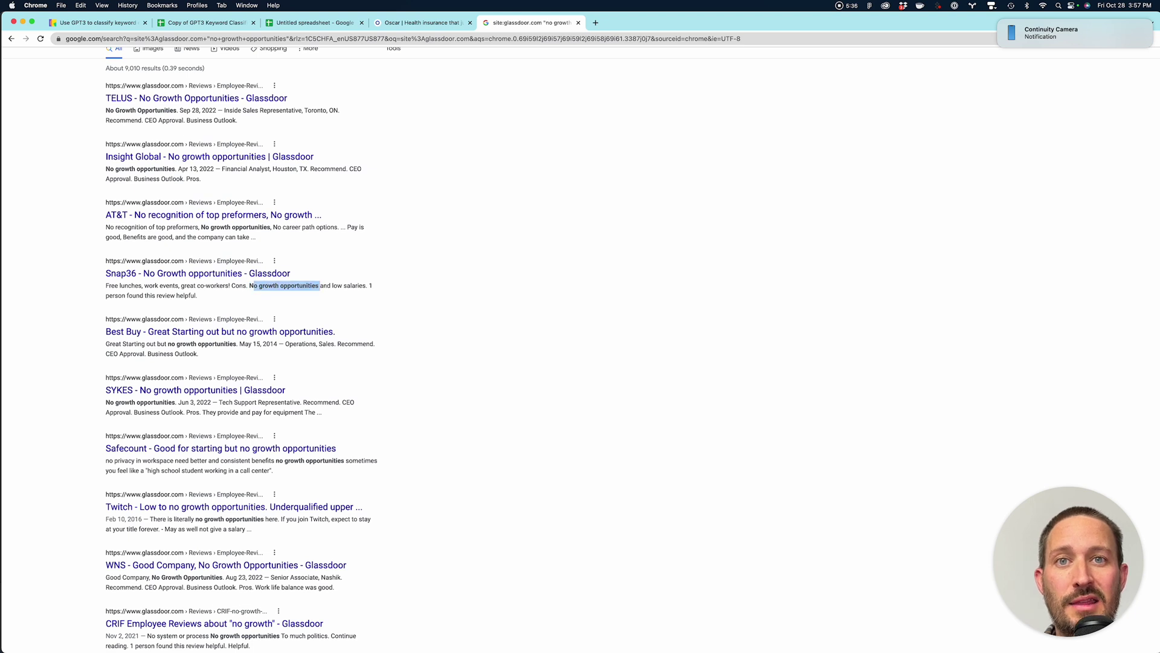
click(320, 286)
scroll(320, 285, down, 2)
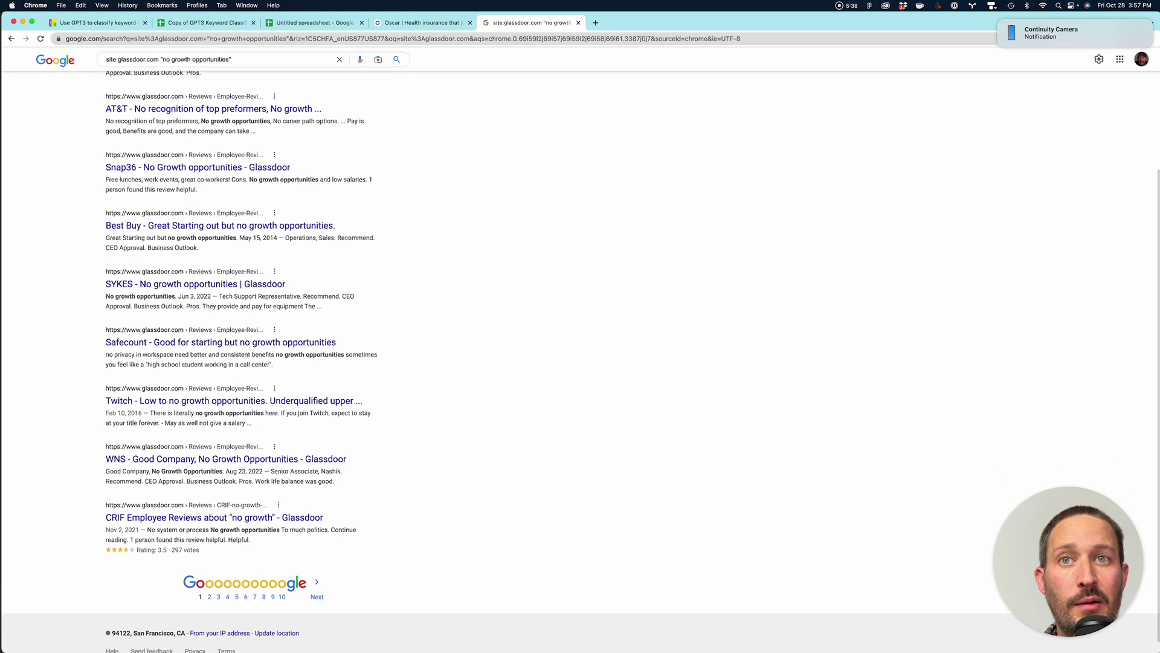
drag(148, 248, 240, 238)
click(106, 238)
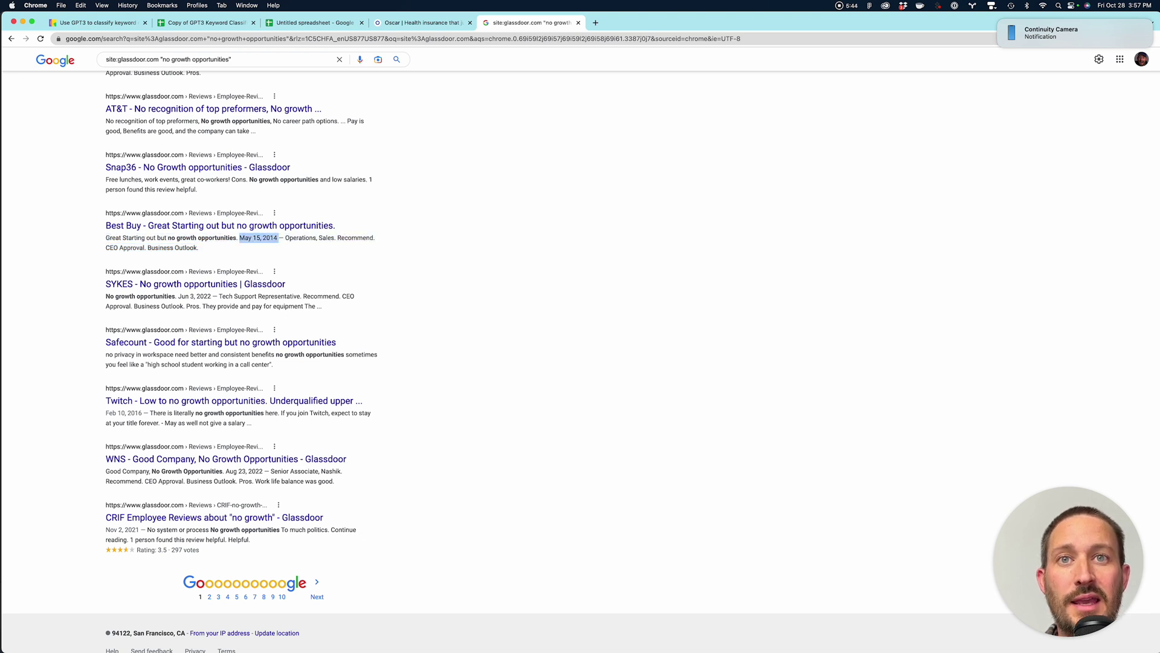
click(239, 238)
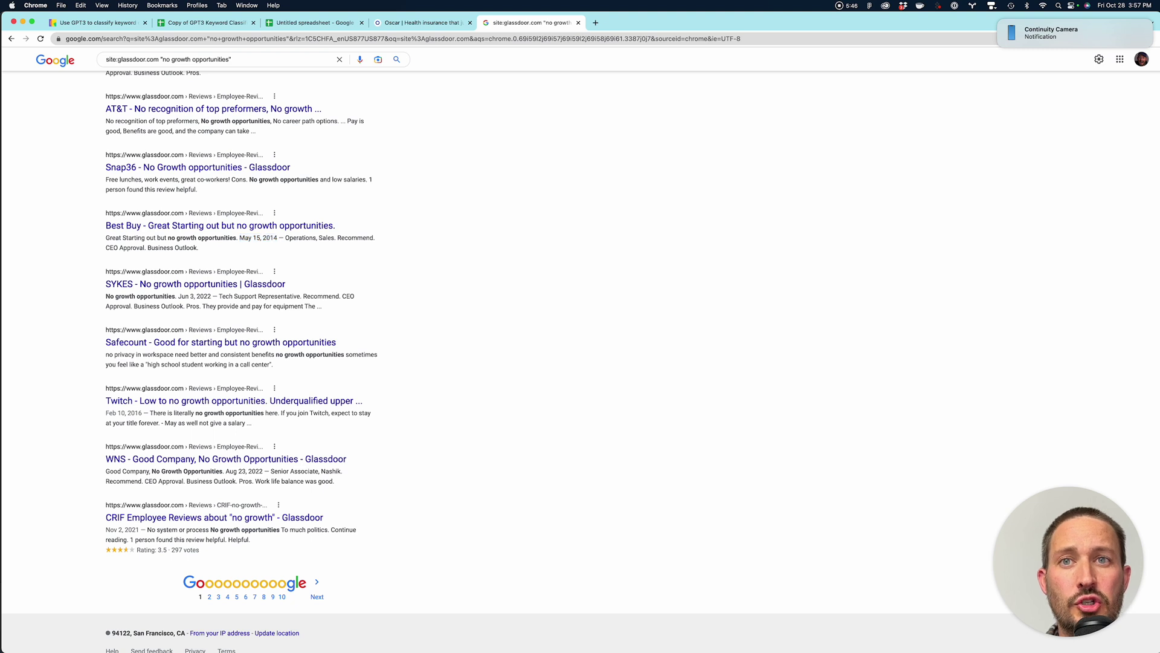
Copy the SYKES snippet text from the Glassdoor search results and open the Settings sheet of Copy of GPT3 Keyword Classifier V1.
scroll(494, 365, down, 1)
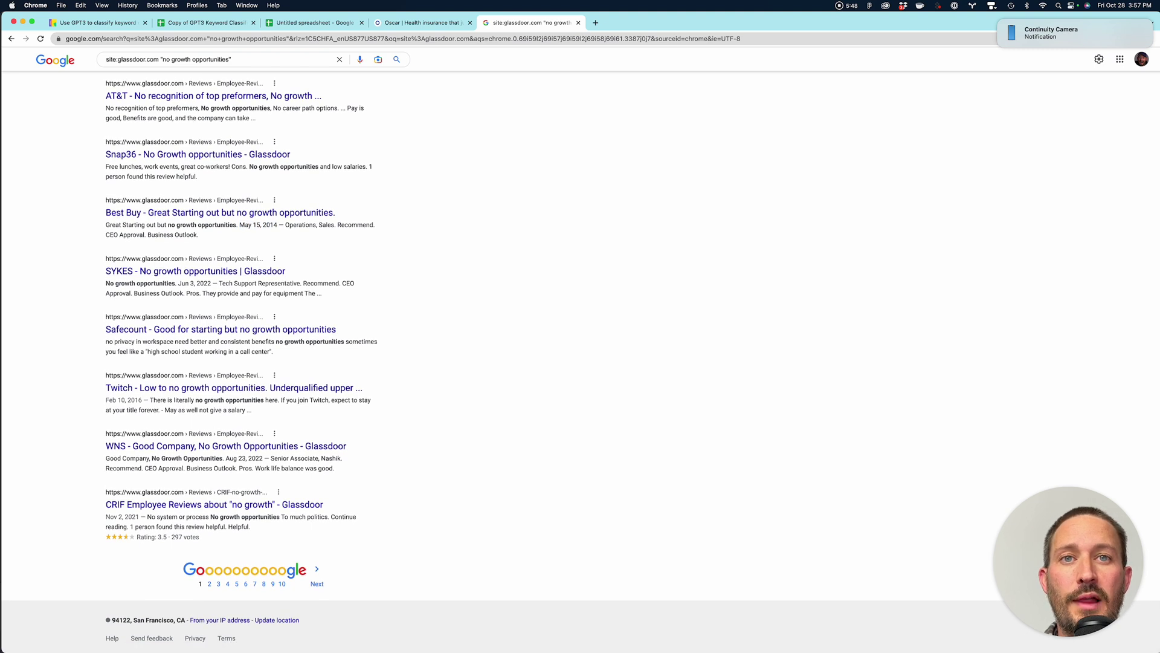
drag(322, 293, 106, 283)
key(super+c)
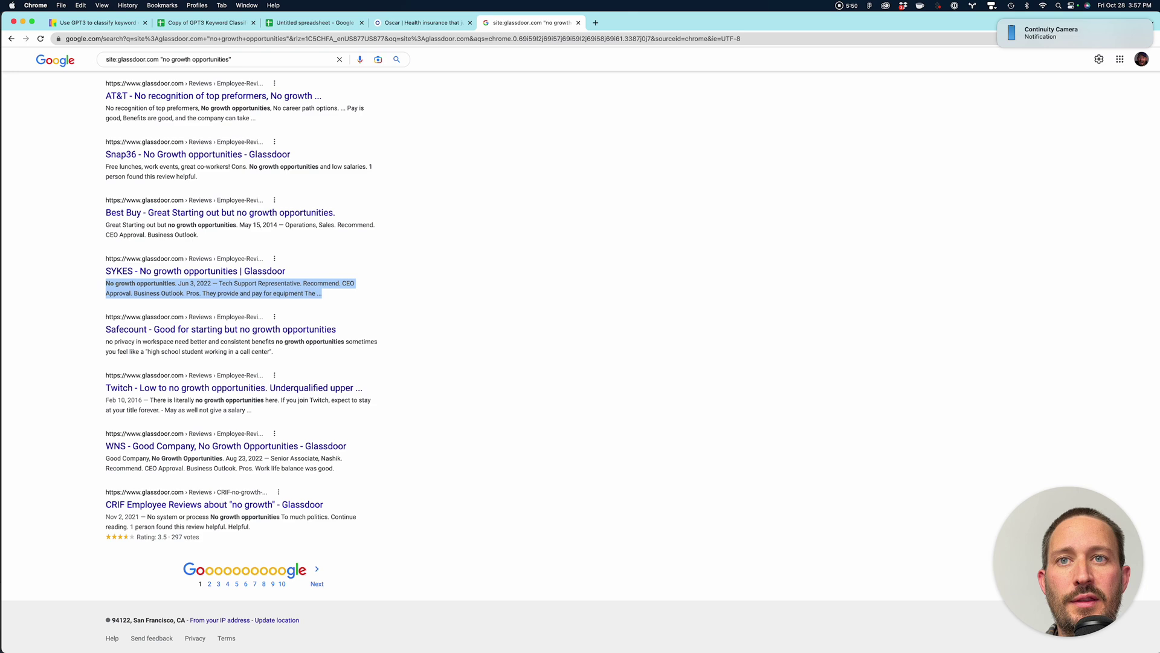
click(314, 23)
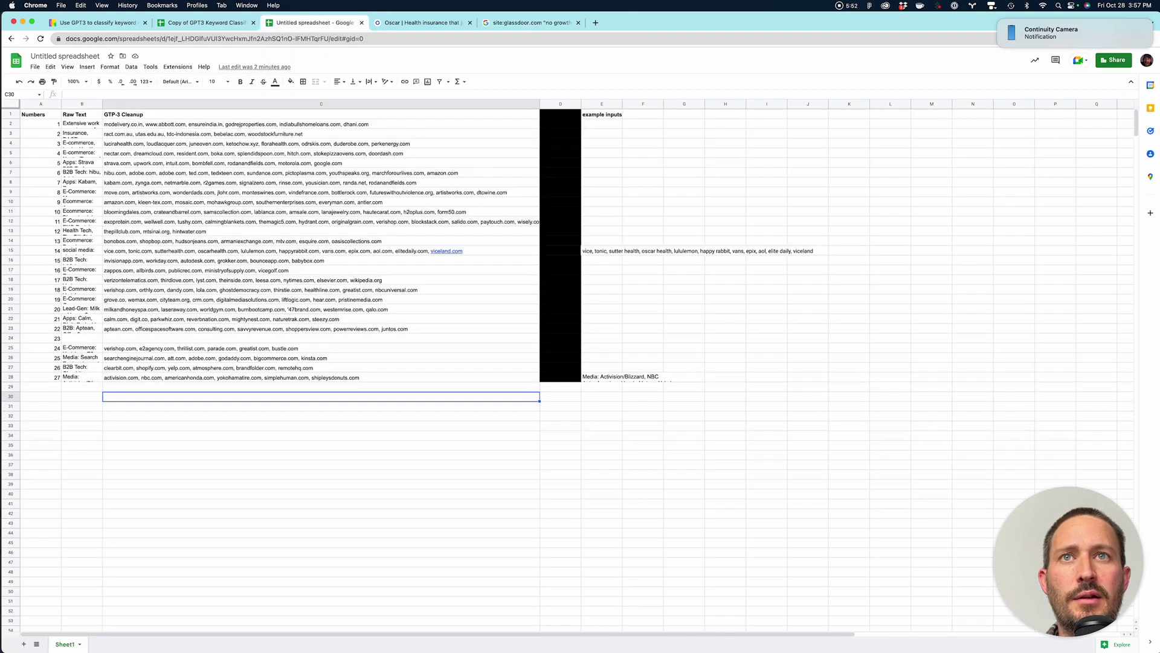
click(206, 22)
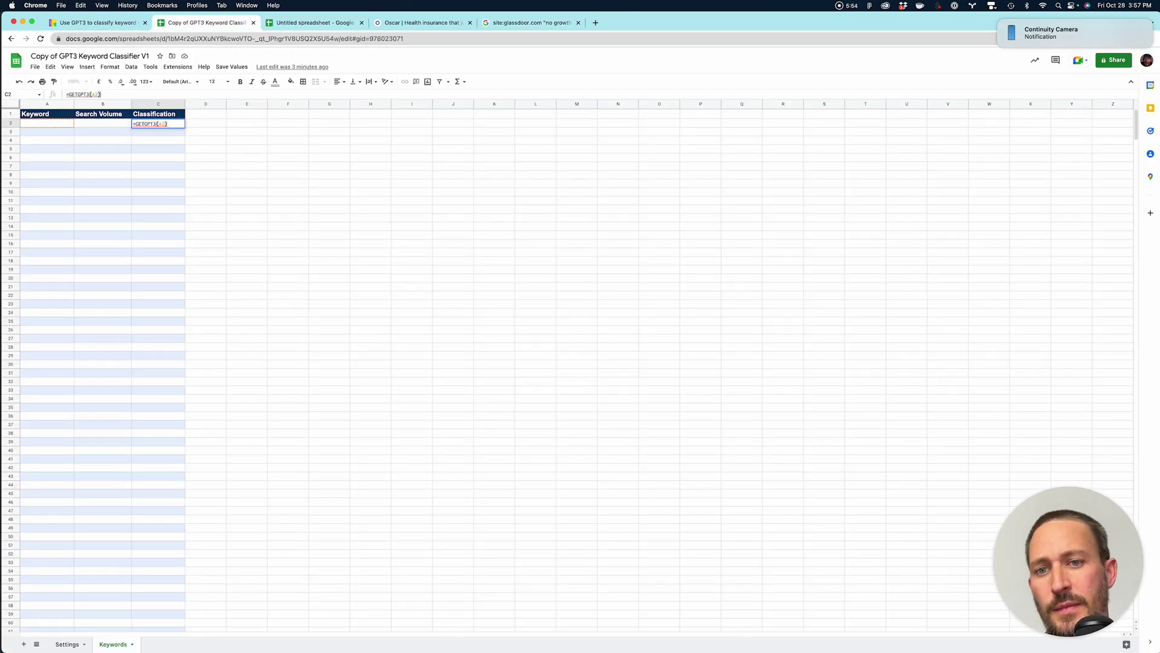
click(68, 644)
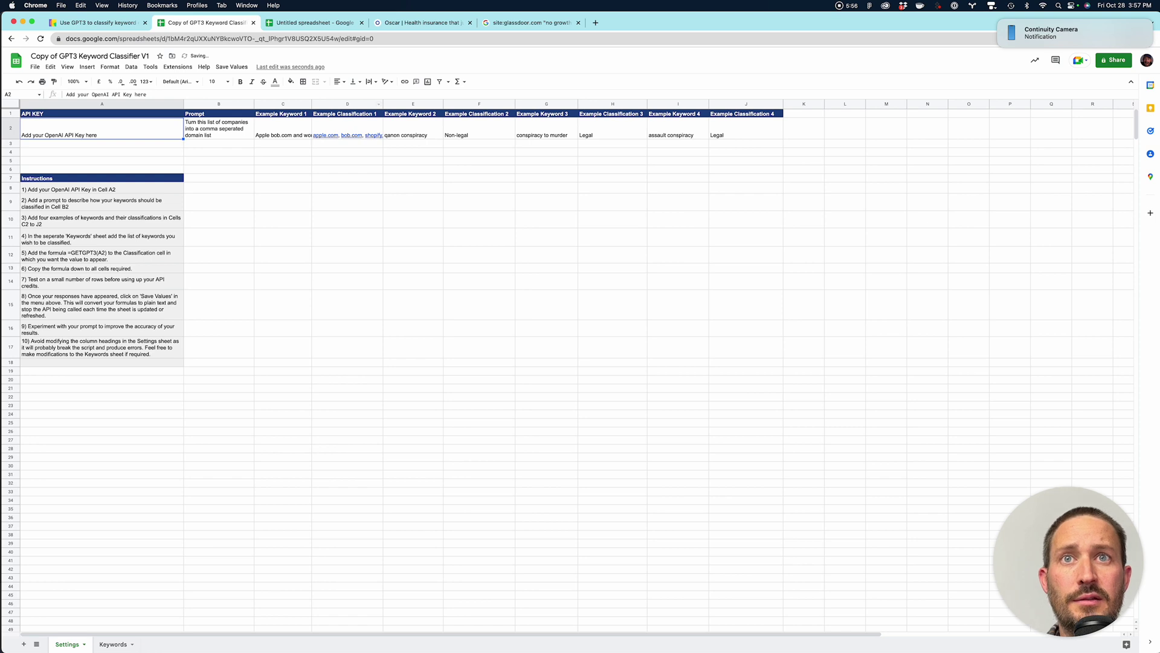
Replace the Example Keyword 1 text in C2 with the copied SYKES review snippet.
click(219, 128)
click(203, 94)
click(283, 188)
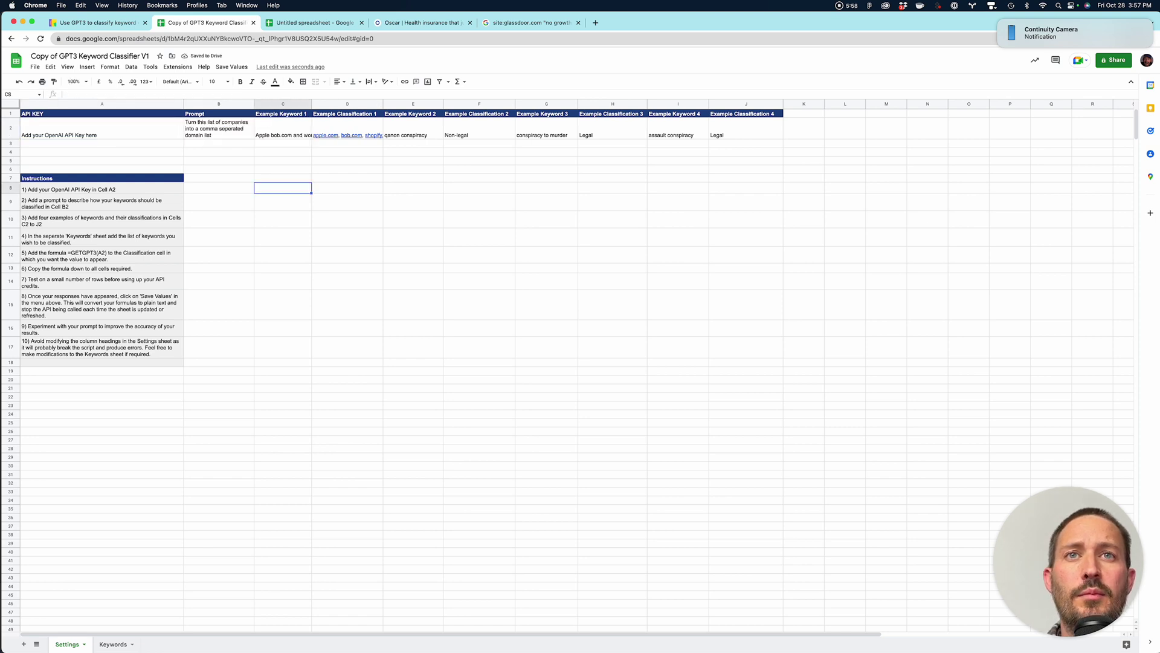
drag(283, 128, 283, 188)
click(184, 94)
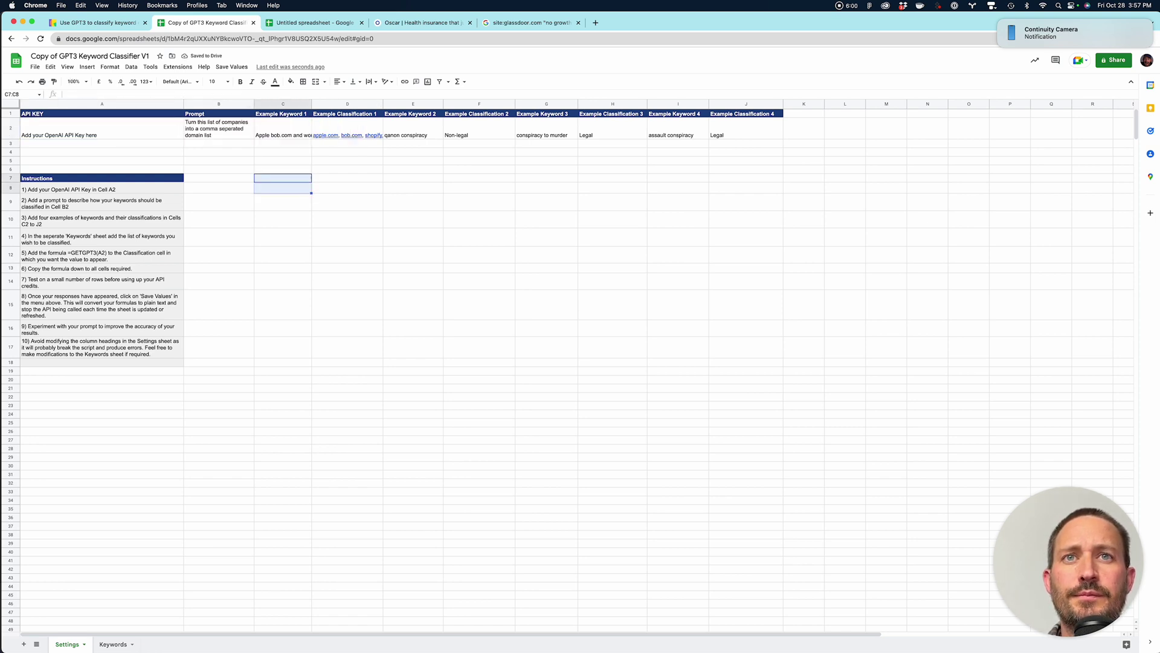
click(283, 128)
key(super+a)
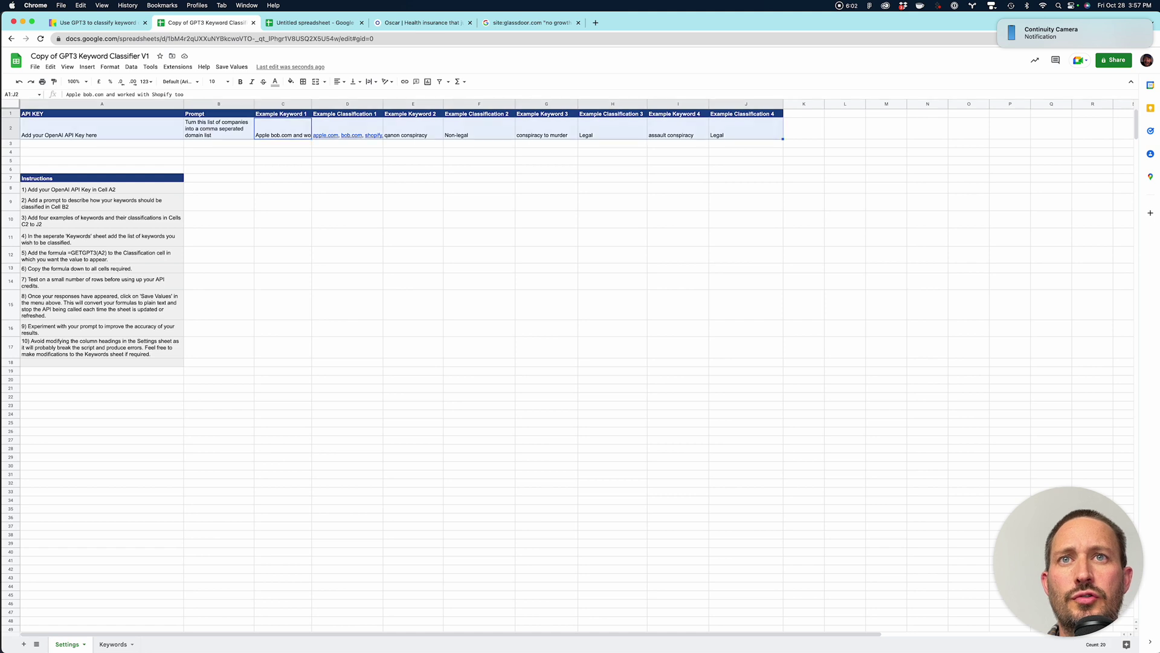
click(184, 94)
key(super+a)
key(super+v)
click(283, 255)
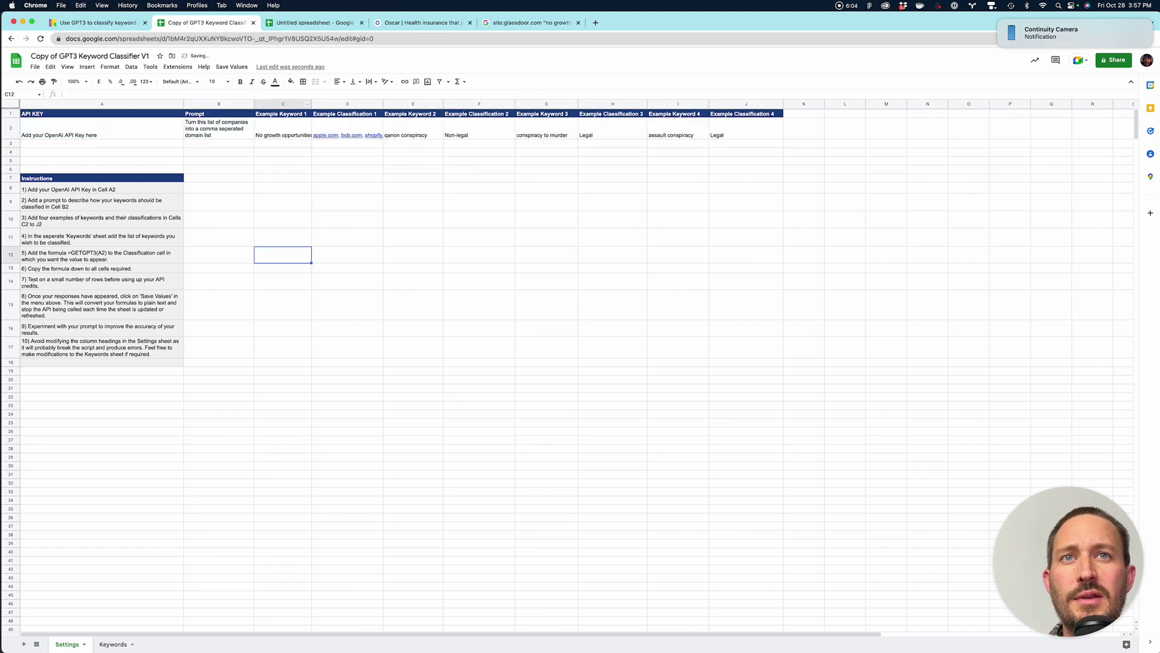
Select the whole Settings sheet and resize all its rows together to make them much taller.
click(283, 128)
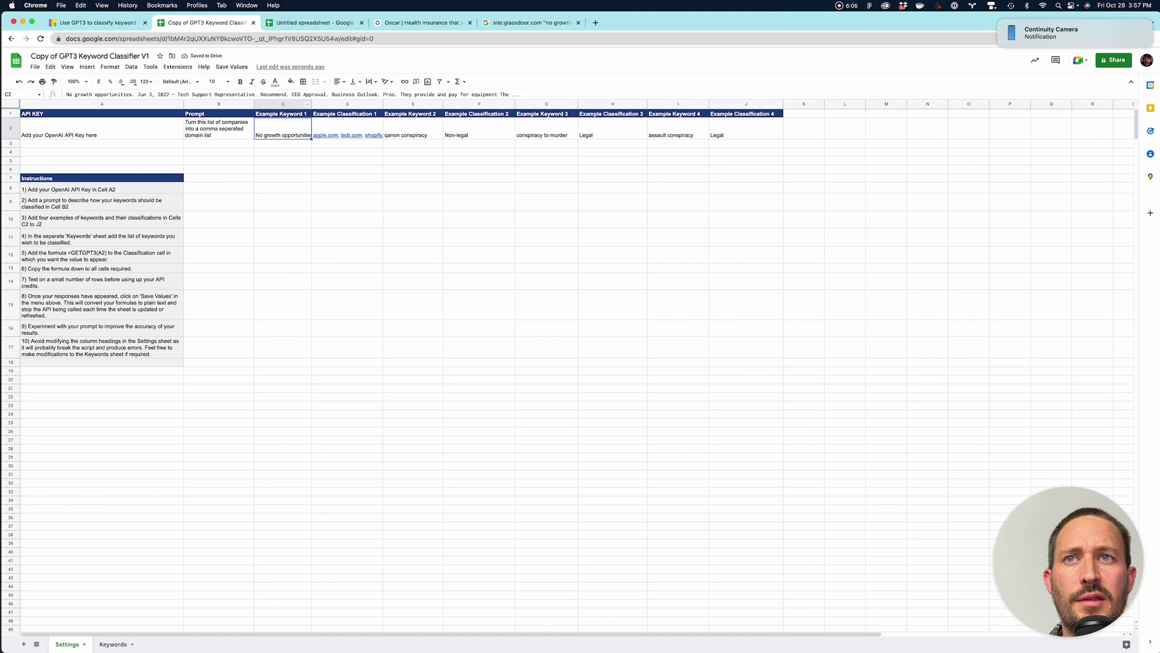
key(super+a)
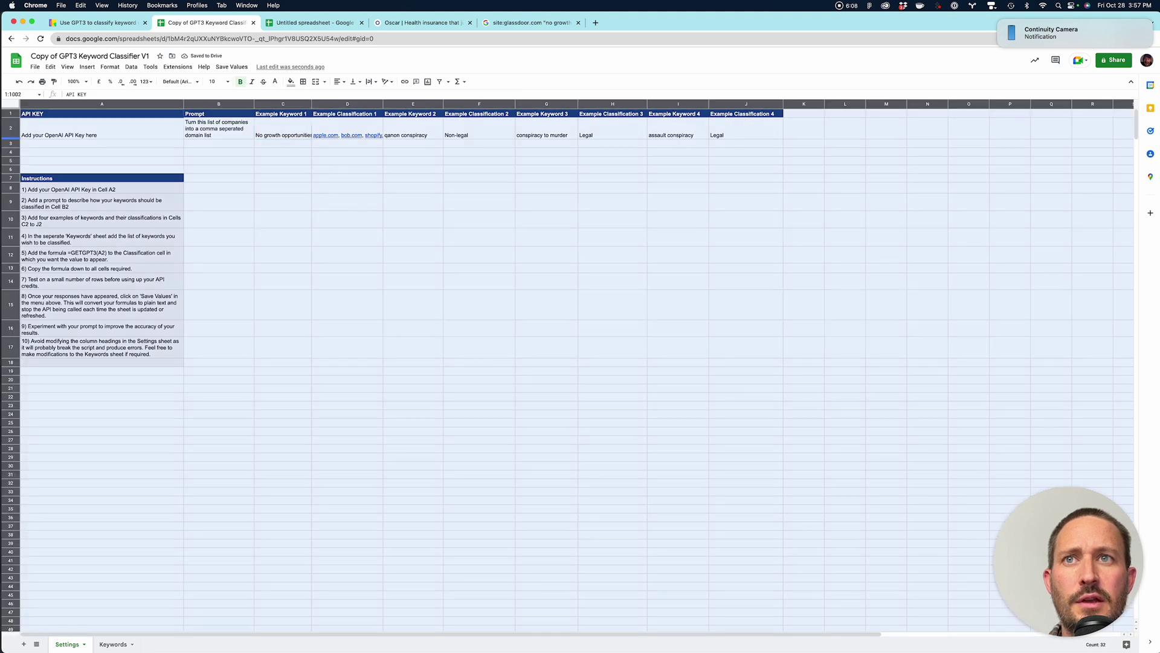
mouse_move(10, 139)
mouse_down()
mouse_move(11, 207)
mouse_move(10, 126)
mouse_up()
click(102, 153)
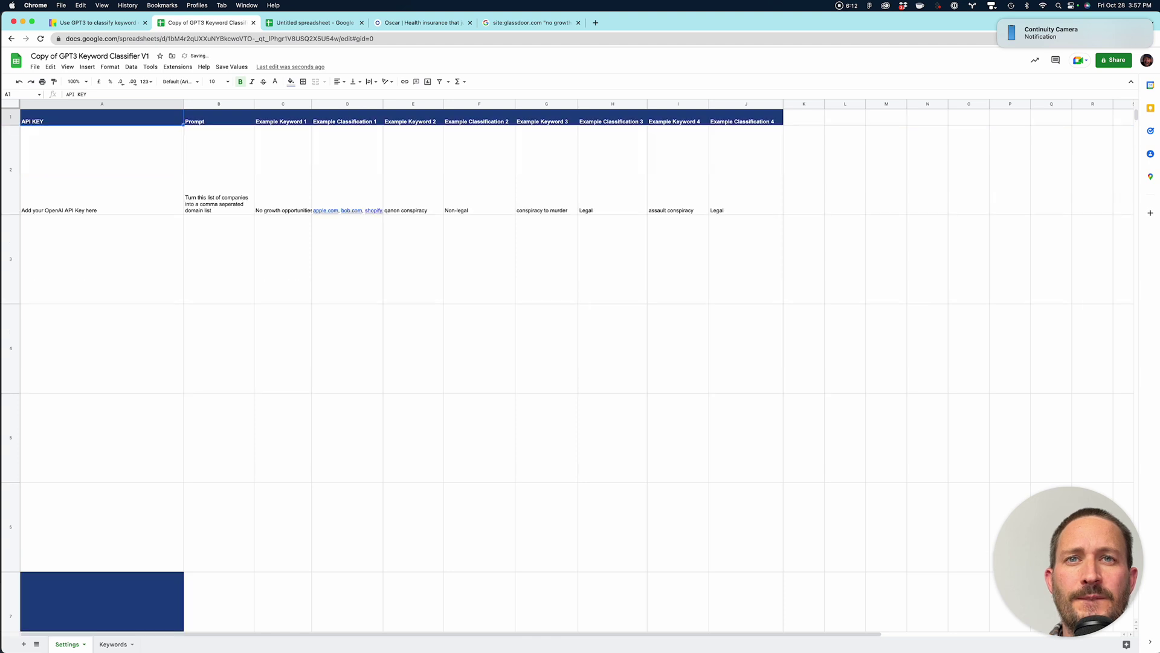
Wrap the text of the Example Keyword 1 snippet in C2.
click(283, 170)
click(369, 81)
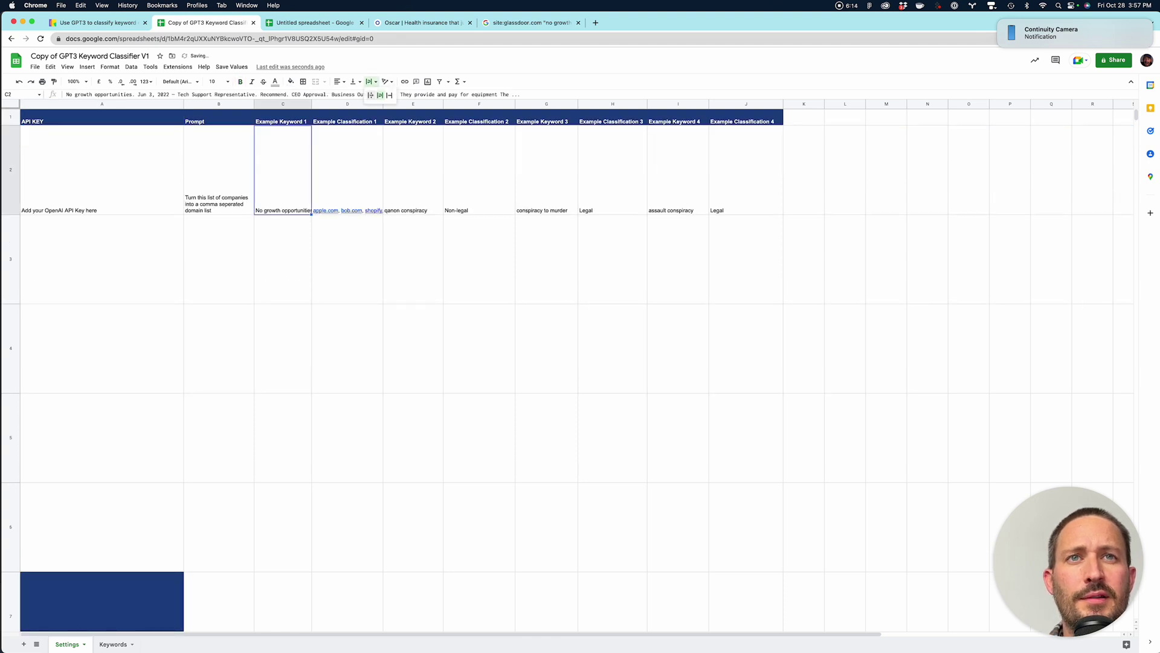
click(381, 96)
click(347, 258)
drag(283, 170, 347, 170)
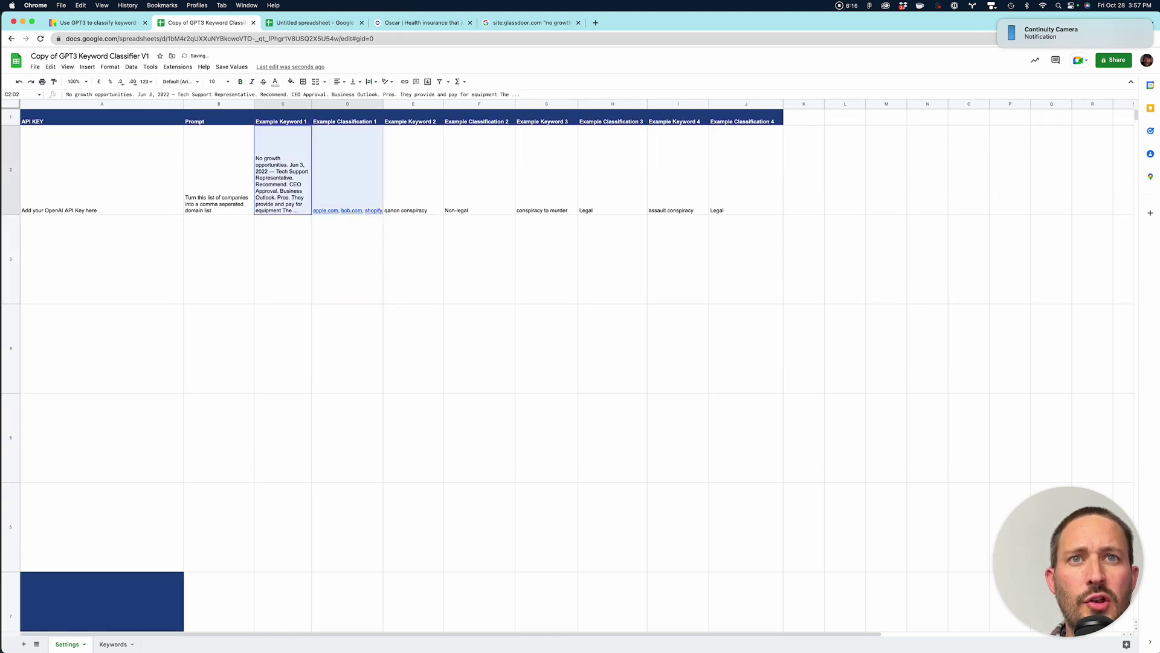
Enter "I saw on June 3rd, 2022 that someone posted that there were no growth opportunties in tech support." as Example Classification 1 in D2.
click(347, 170)
click(283, 170)
click(347, 170)
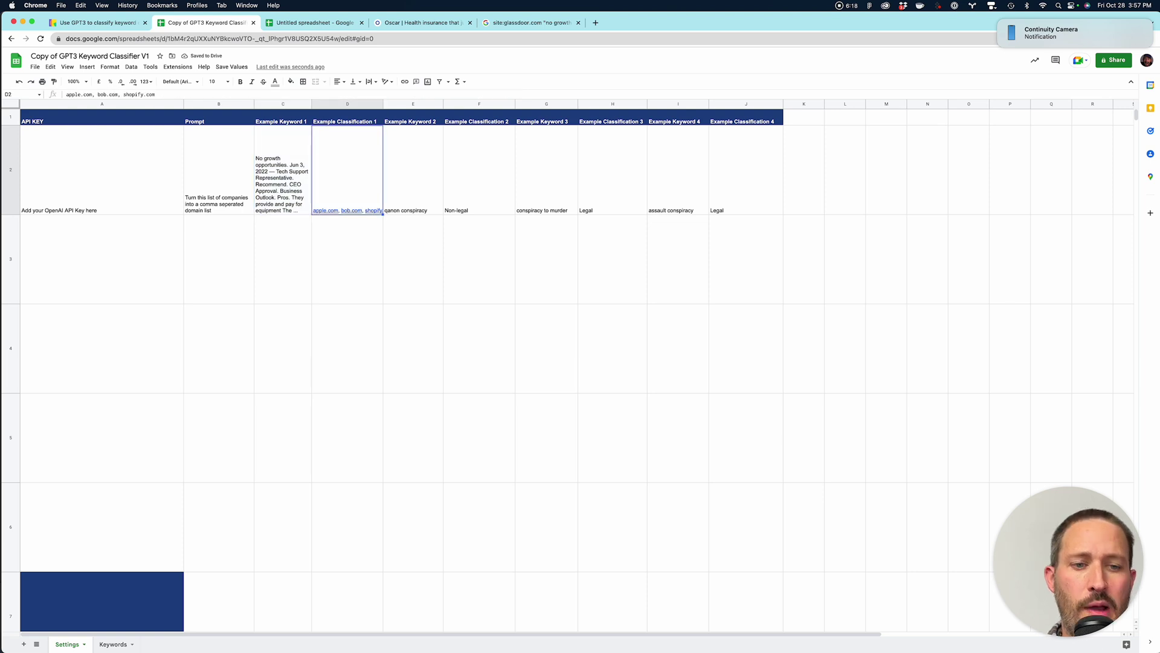
text(On J)
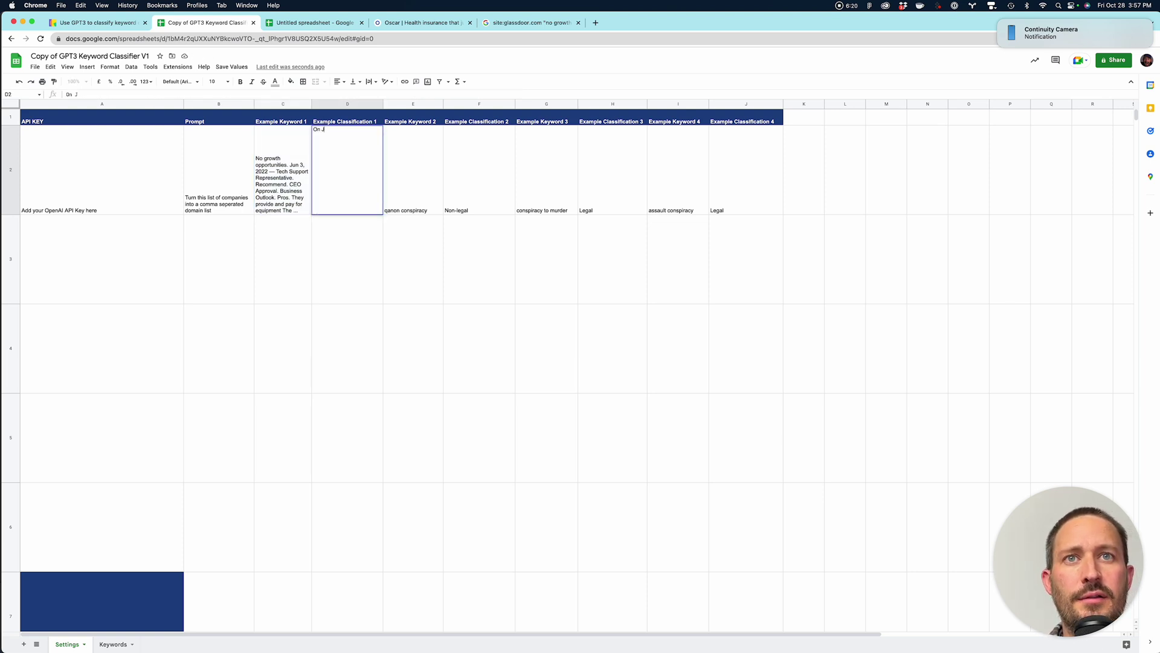
text(I saw)
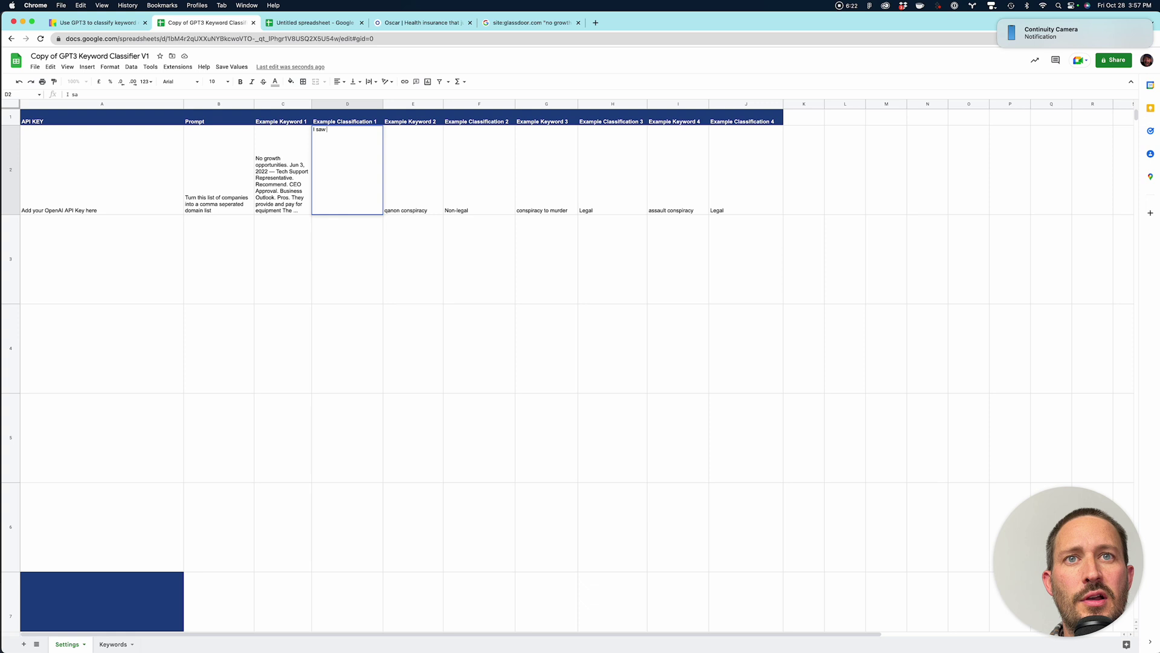
text( on June 3)
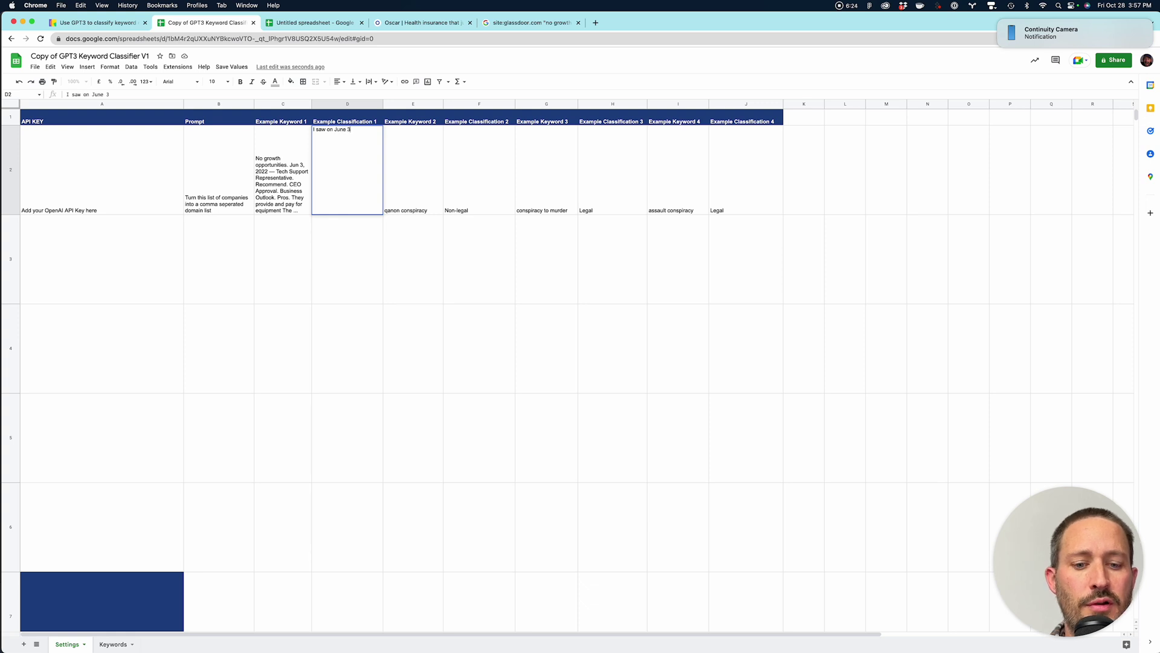
text(rd, 2022 tha)
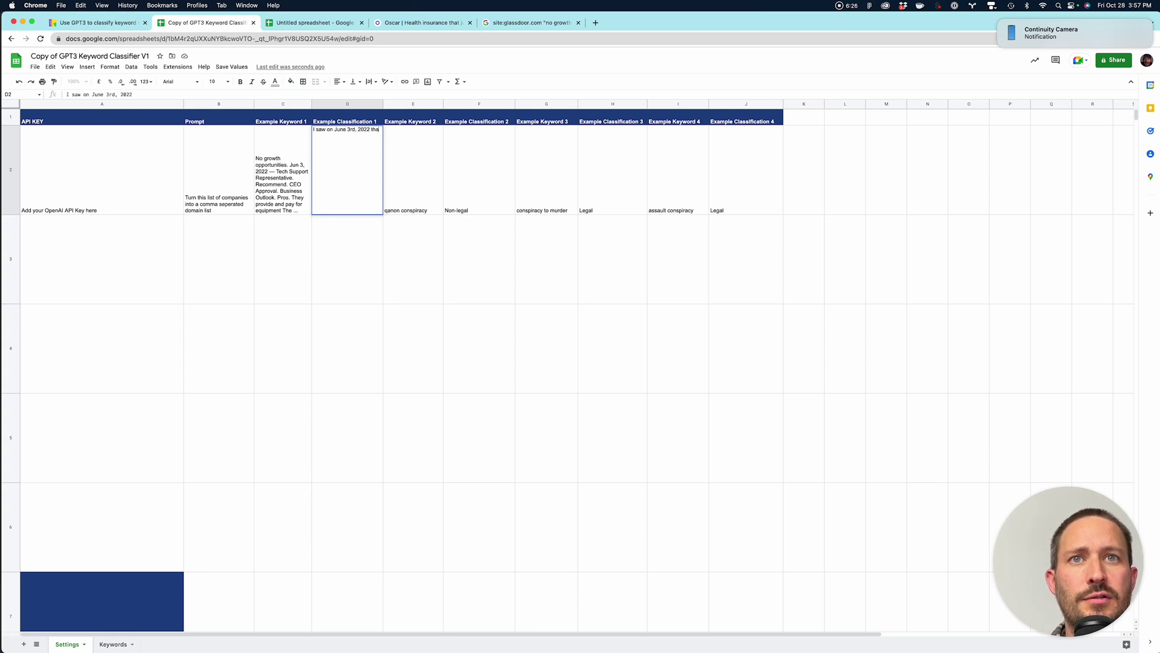
text(t someone)
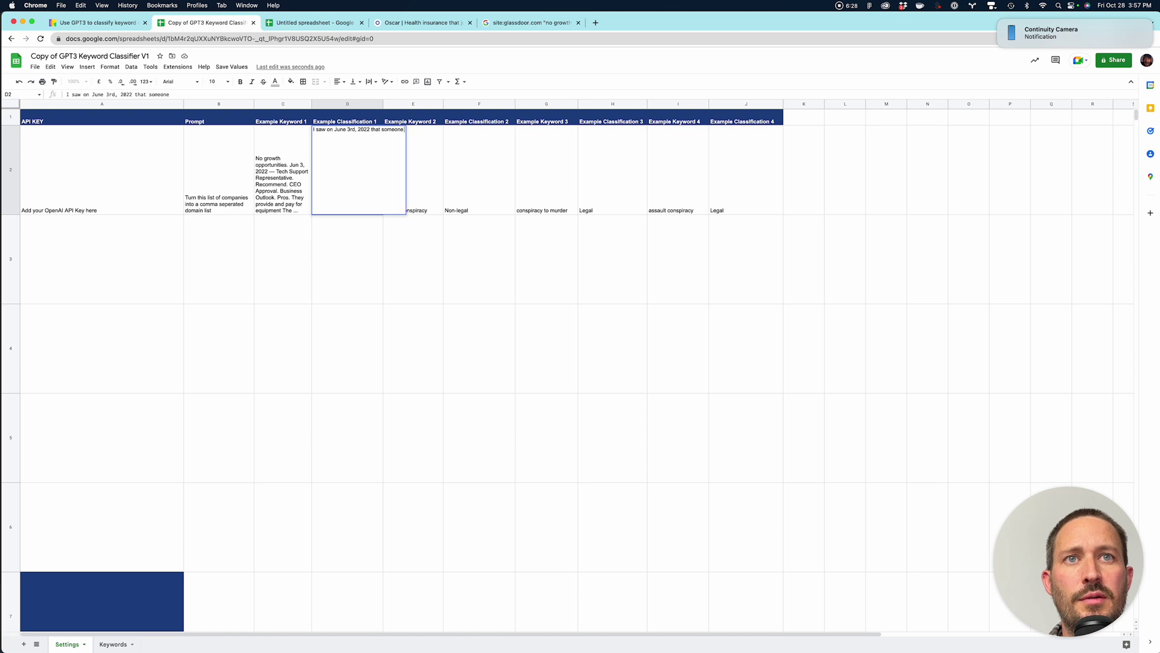
text( posted that there we)
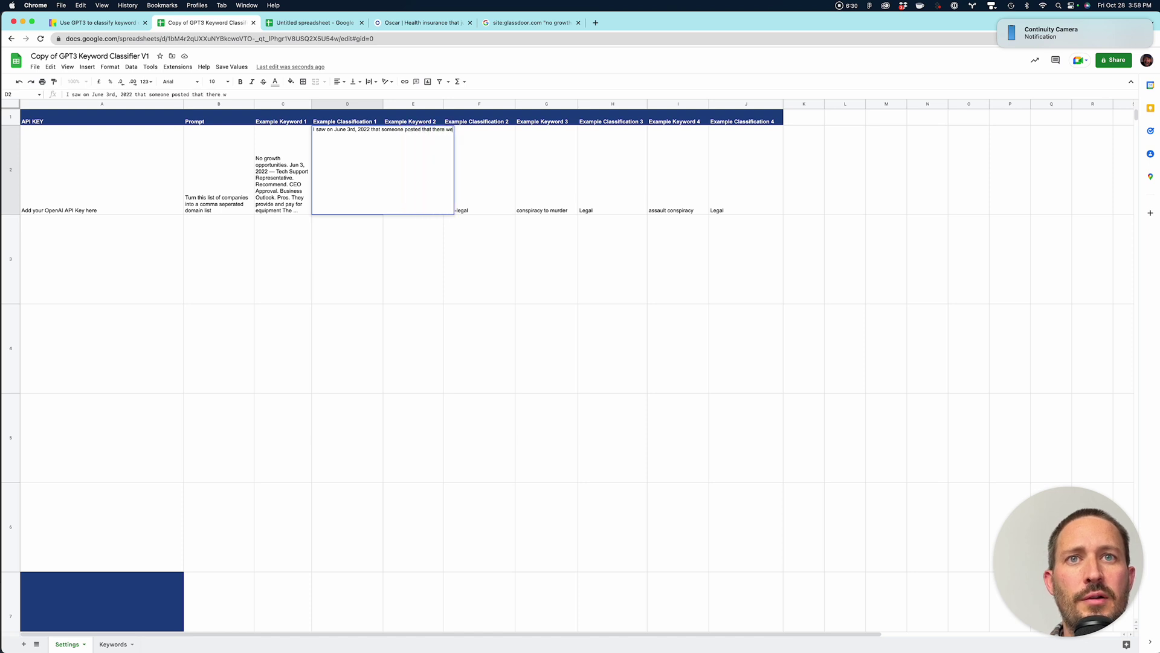
text(re no)
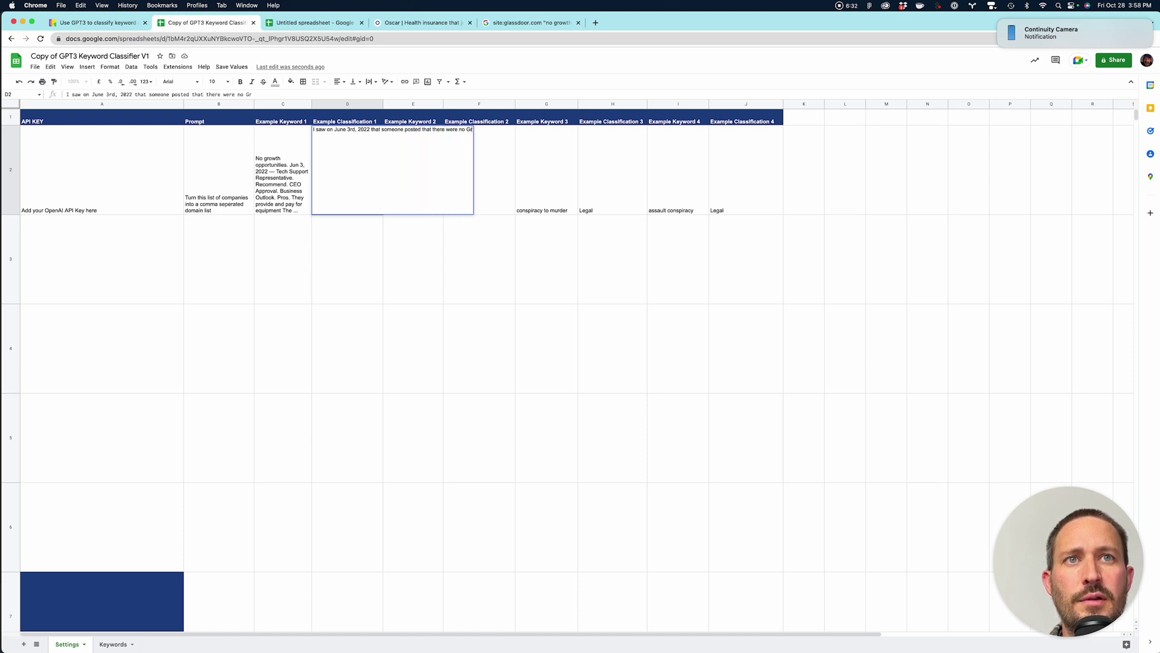
text( growth o)
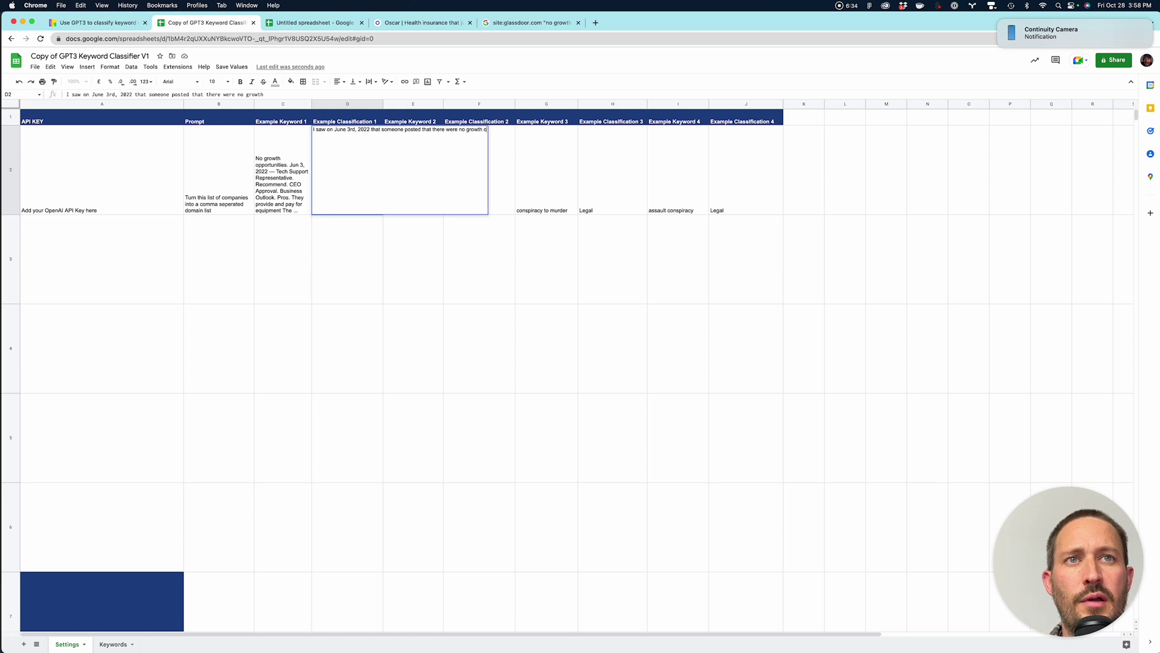
text(pportunities in tech s)
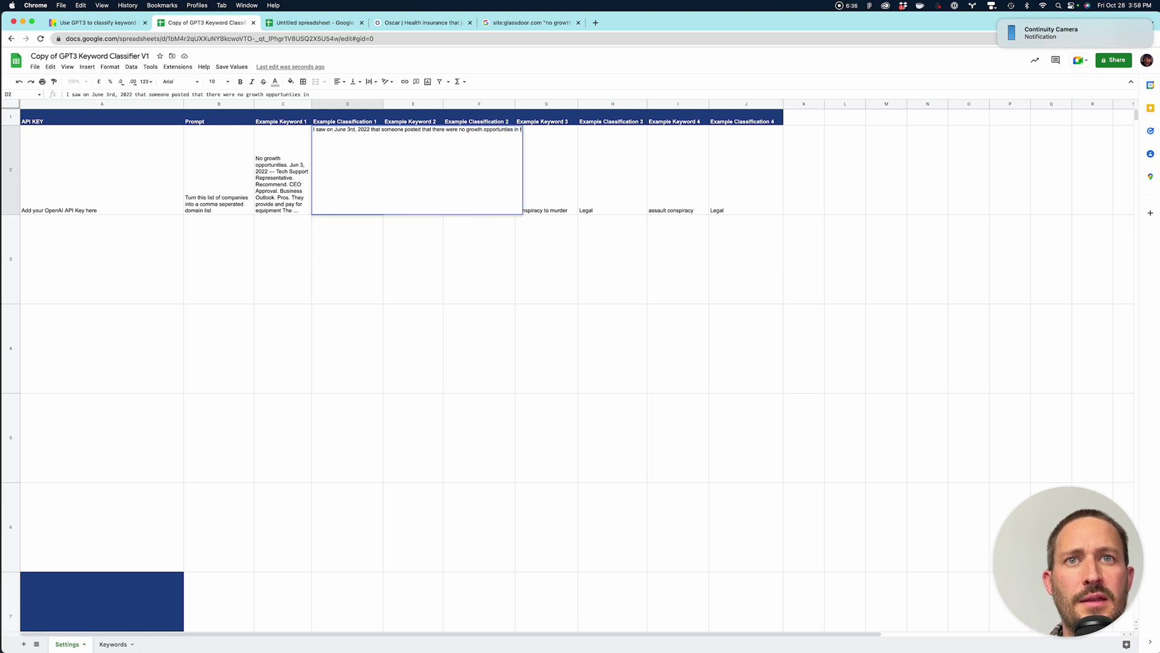
text(upport.)
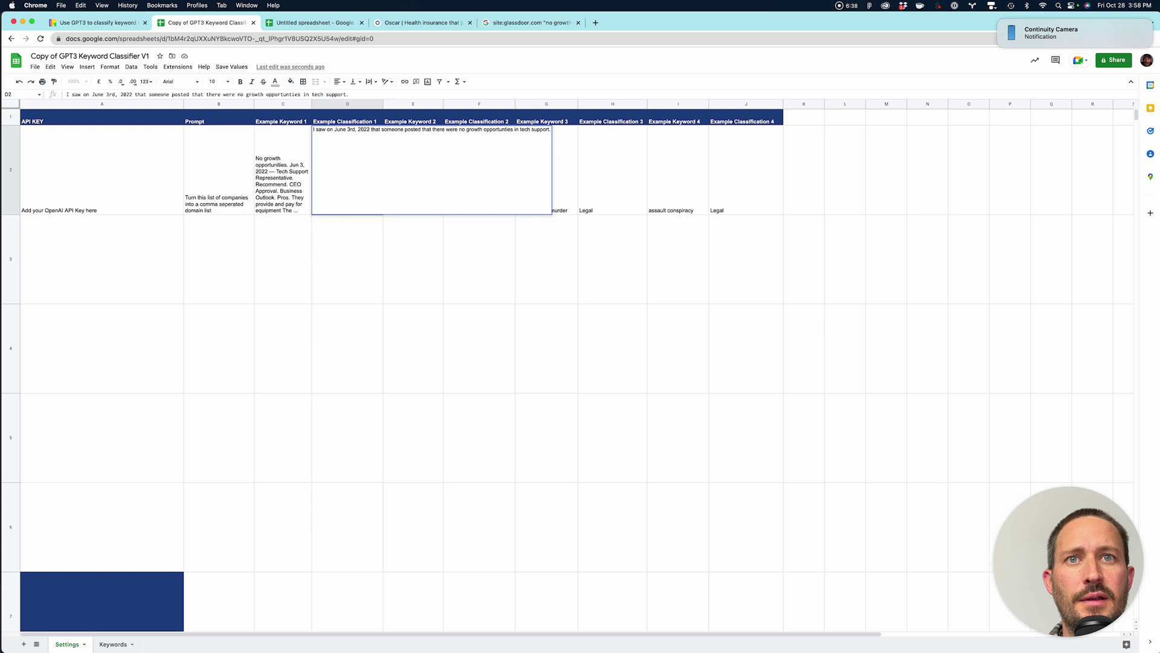
click(282, 170)
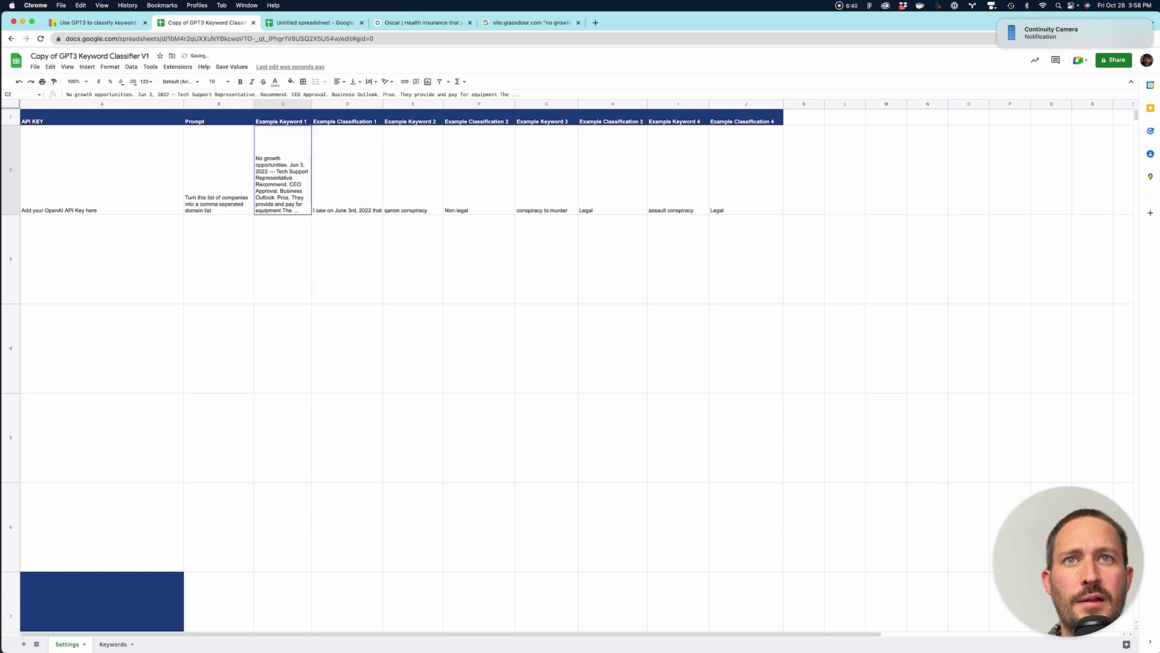
Enlarge the formula bar and compare the full snippet in C2 with the example sentence in D2.
mouse_move(282, 99)
mouse_down()
mouse_move(283, 178)
mouse_move(283, 120)
mouse_up()
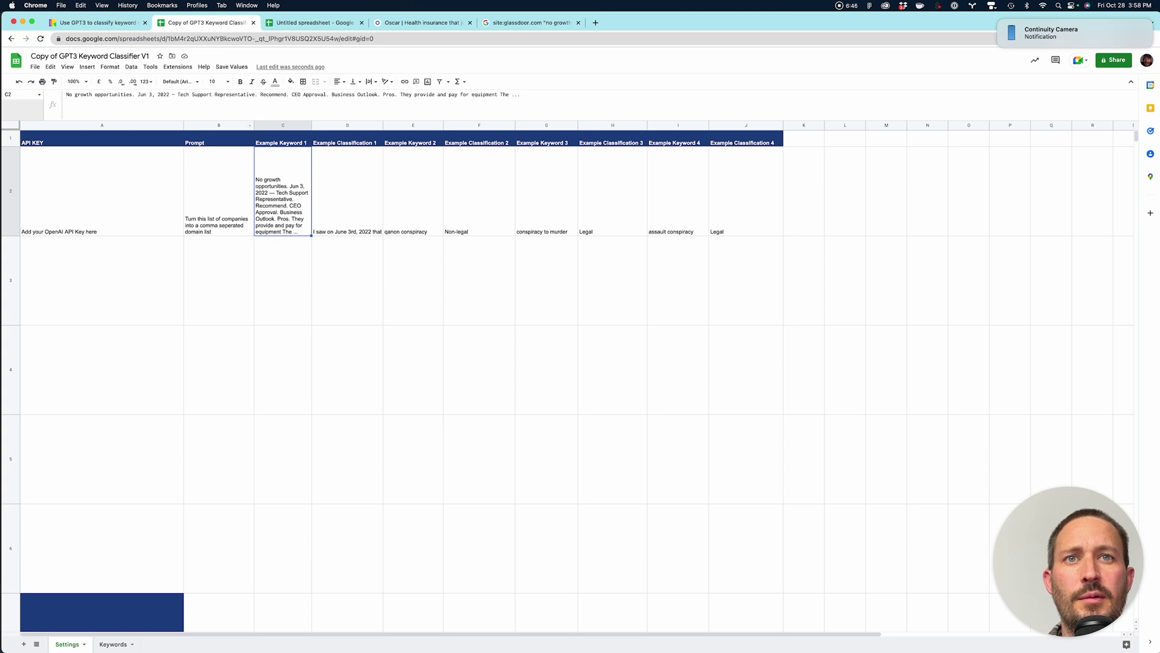
click(347, 191)
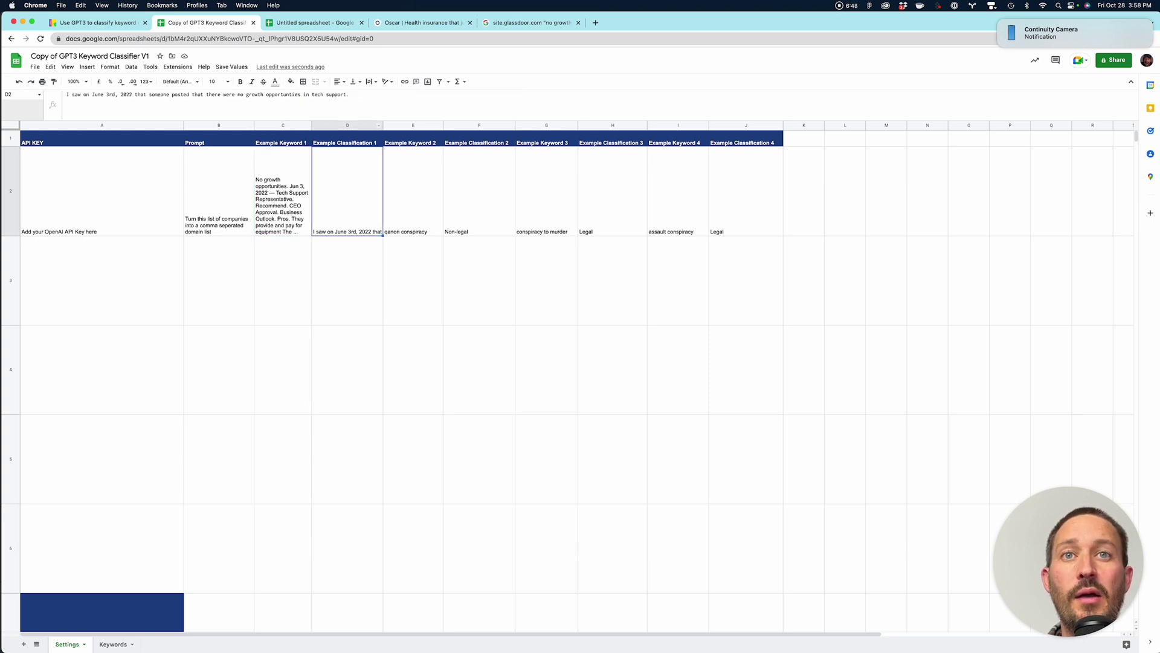
click(282, 191)
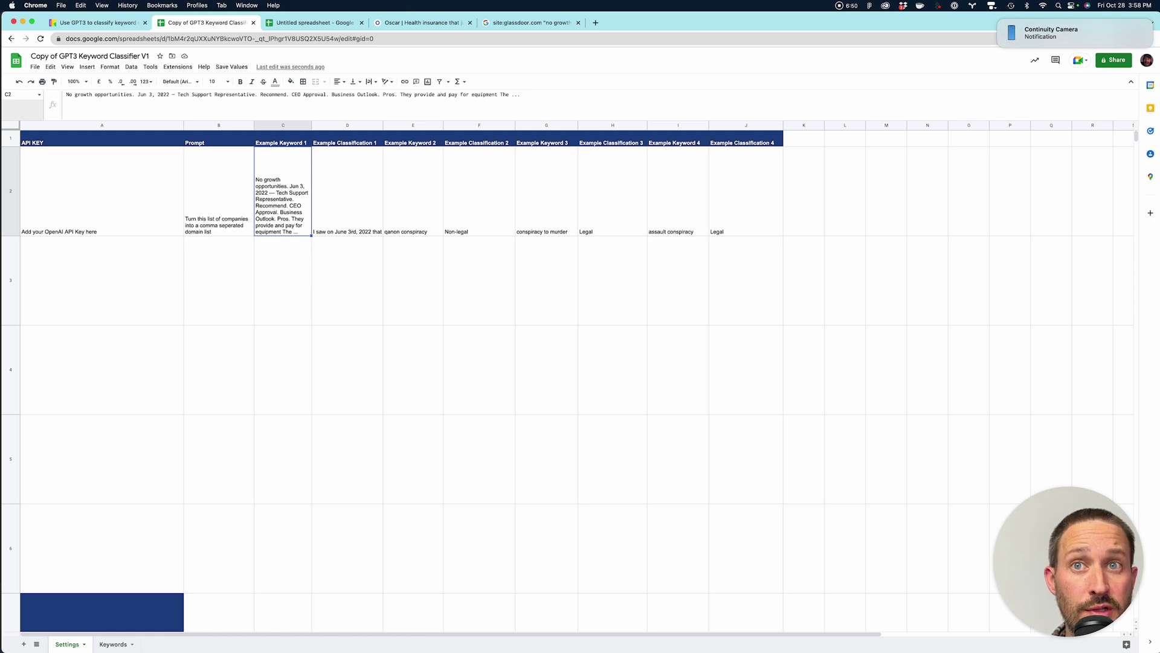
click(347, 191)
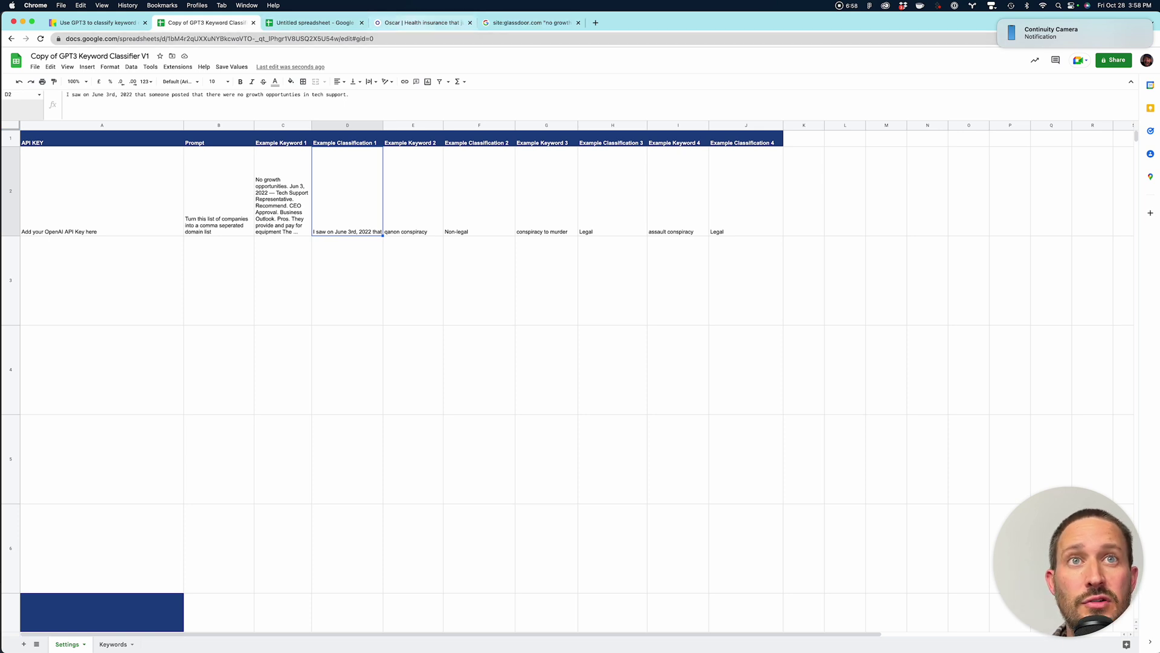
click(282, 191)
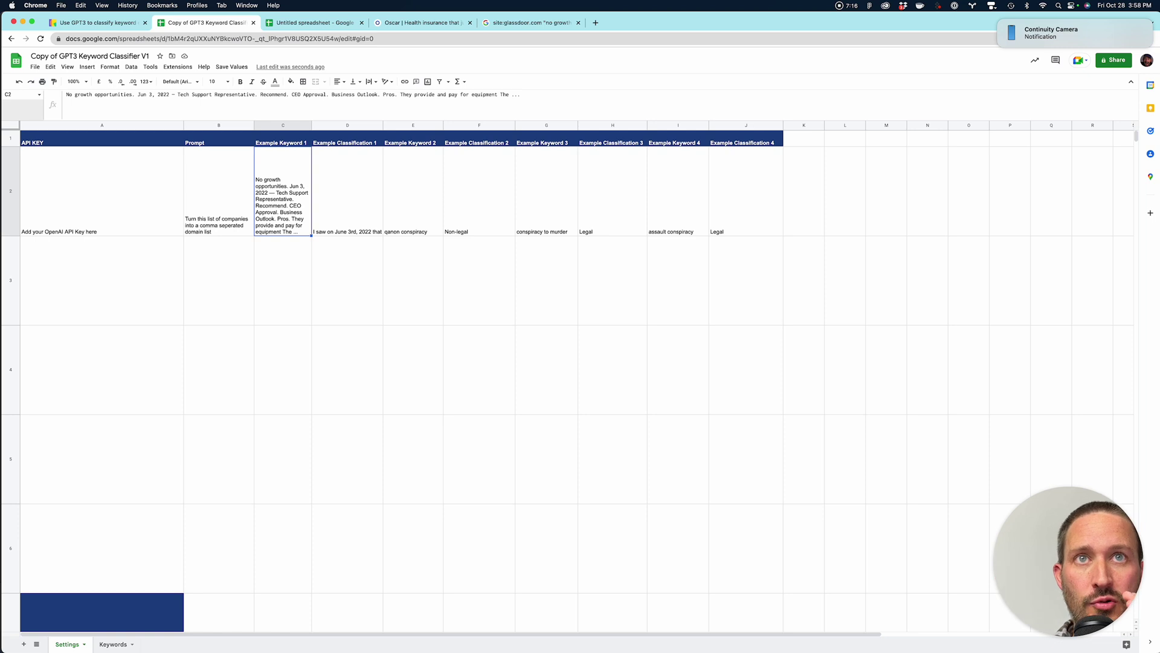
Switch to the Google results, change the query's site restriction to linkedin.com/jobs and clear the quoted phrase.
click(530, 22)
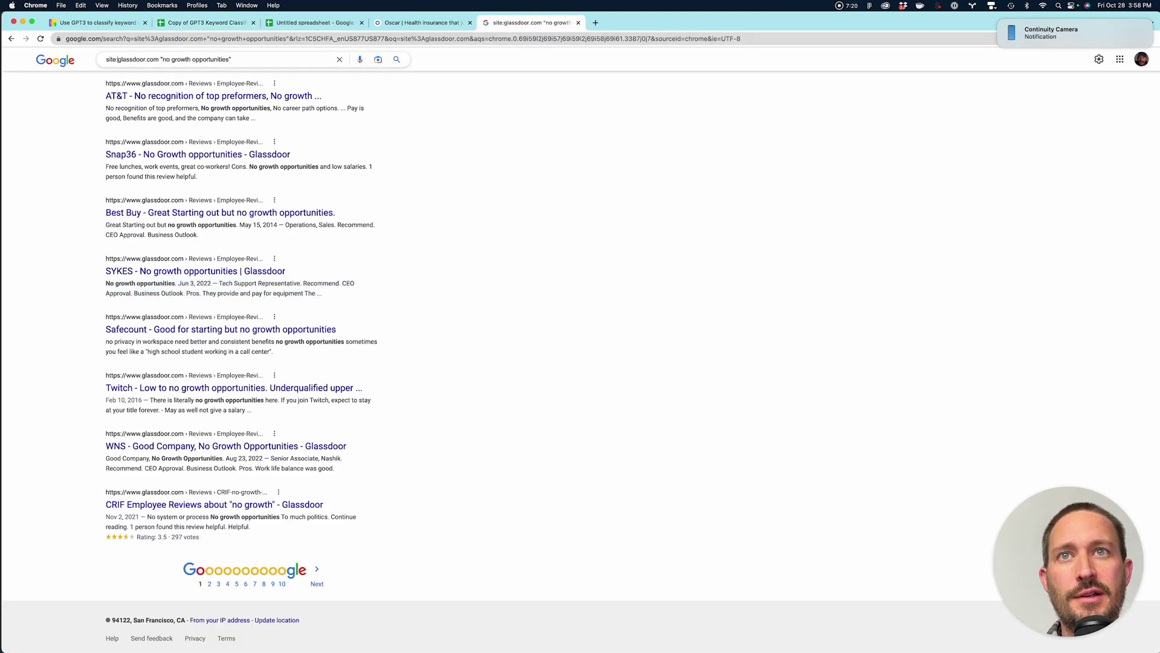
drag(117, 59, 158, 59)
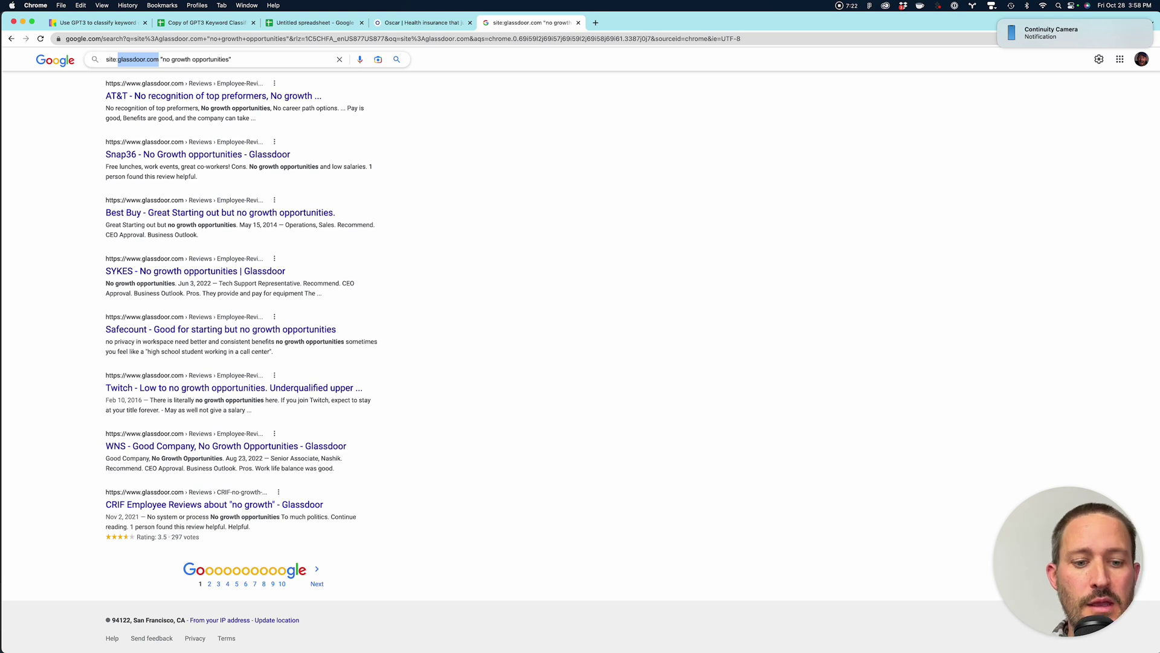
text(linkedin.com/k)
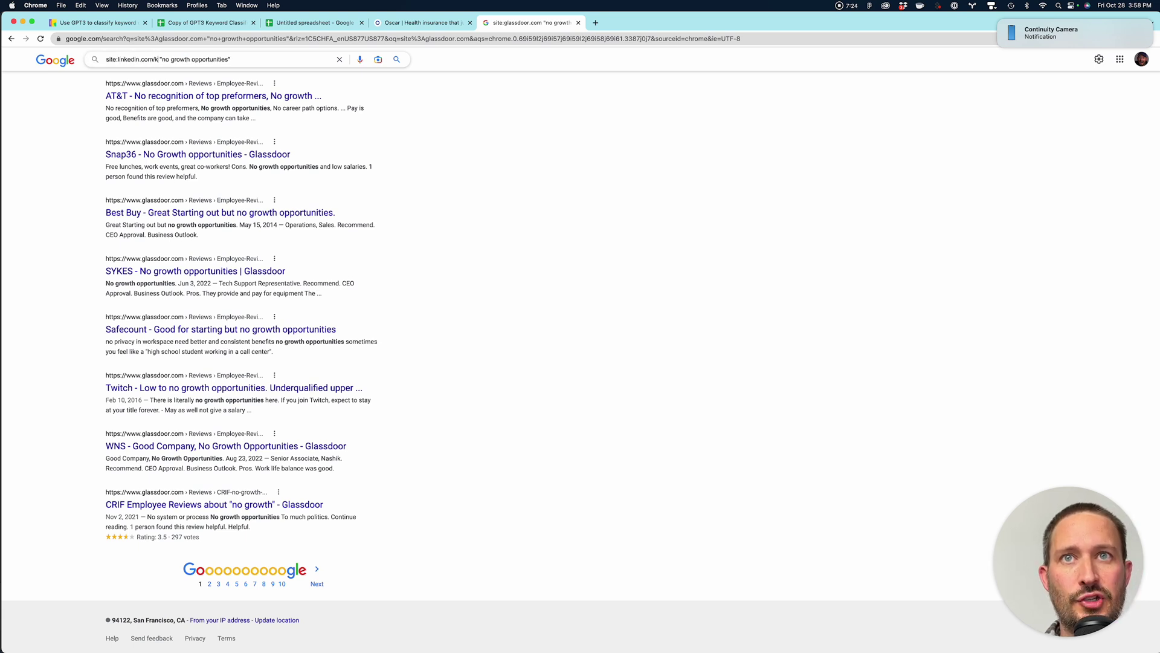
key(BackSpace)
text(jobs)
drag(170, 59, 240, 59)
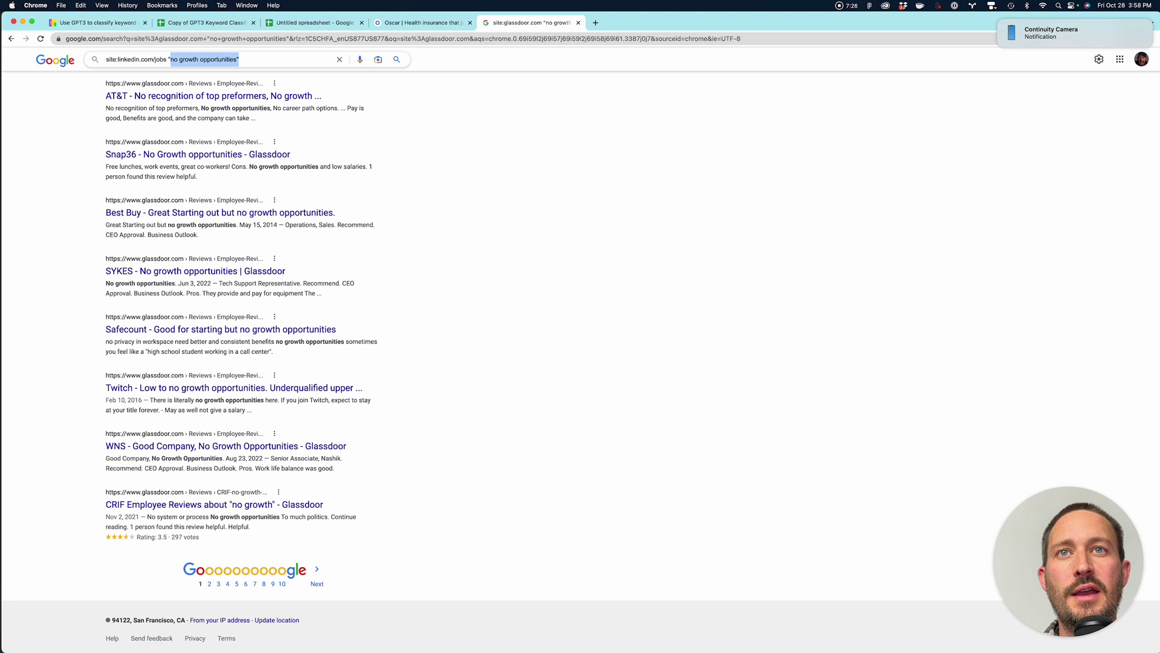
key(BackSpace)
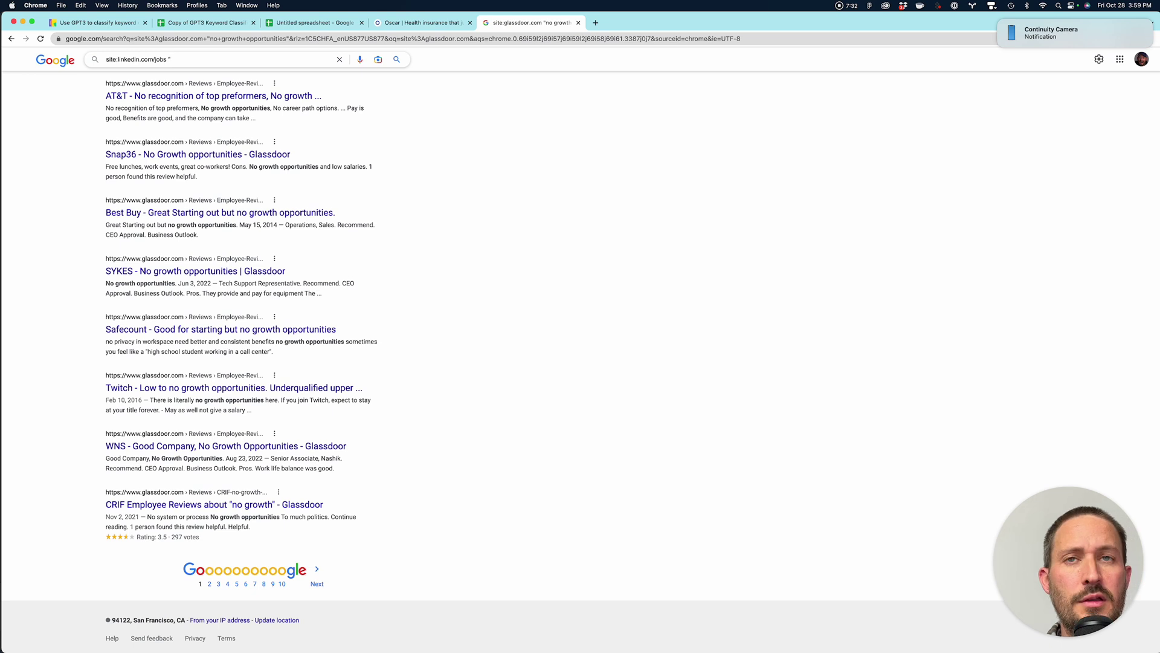
text(no code ap)
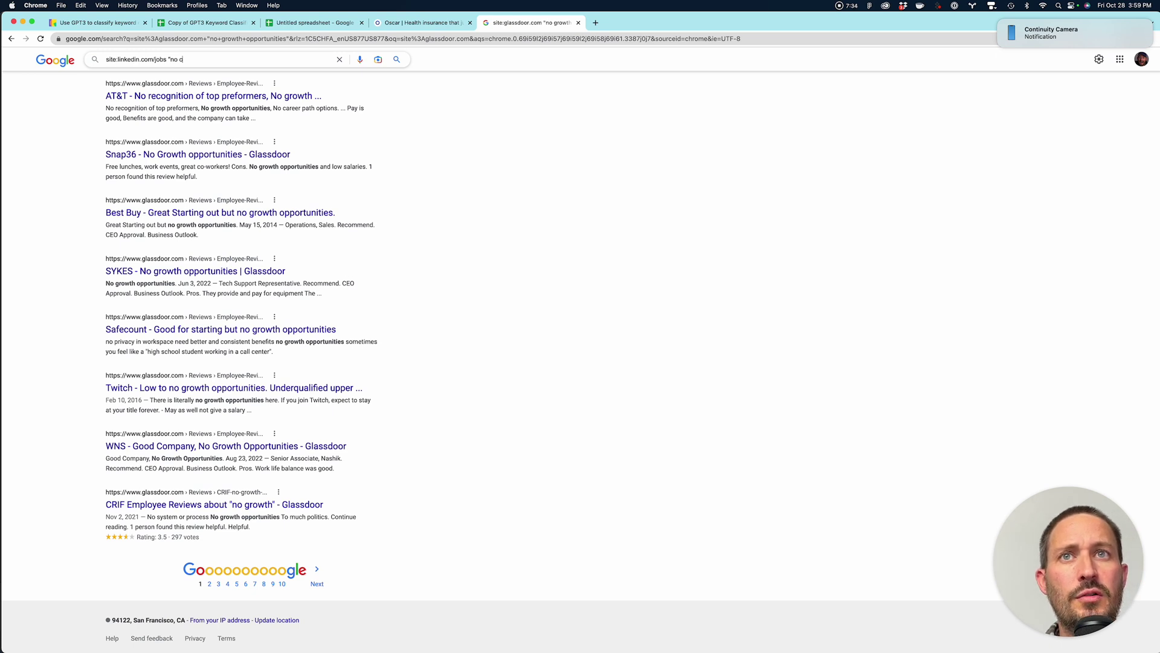
key(BackSpace)
key(BackSpace)
key(BackSpace)
key(BackSpace)
key(BackSpace)
key(BackSpace)
key(BackSpace)
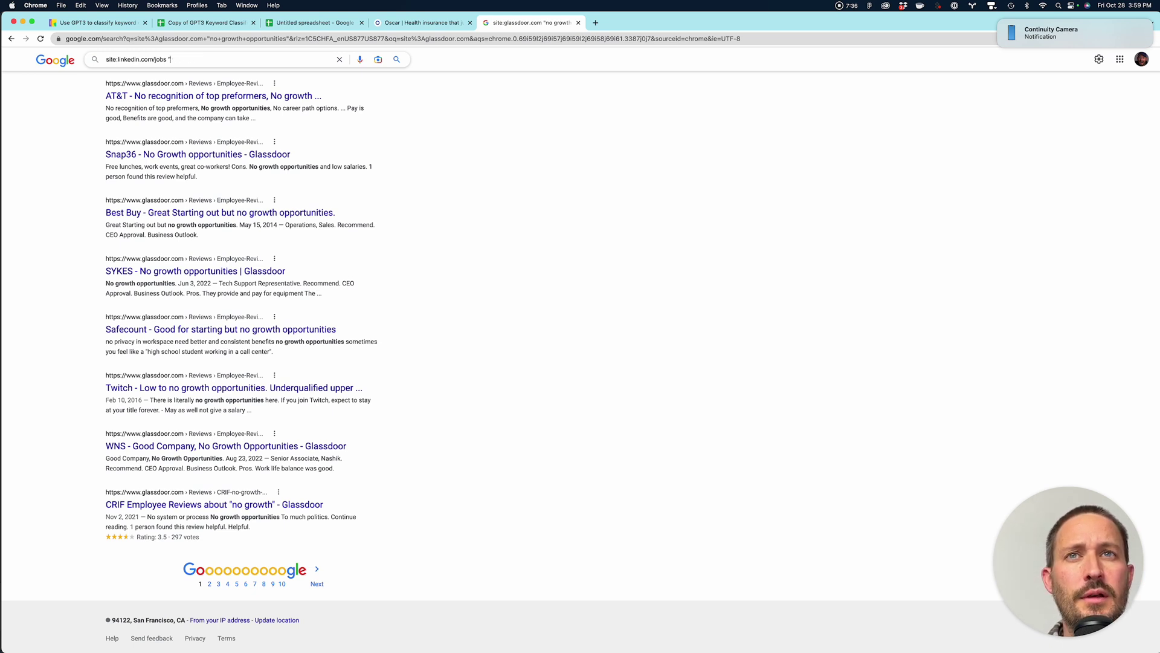
Search Google for site:linkedin.com/jobs "learn how to code" and skim the results.
text(la)
text(arn how to )
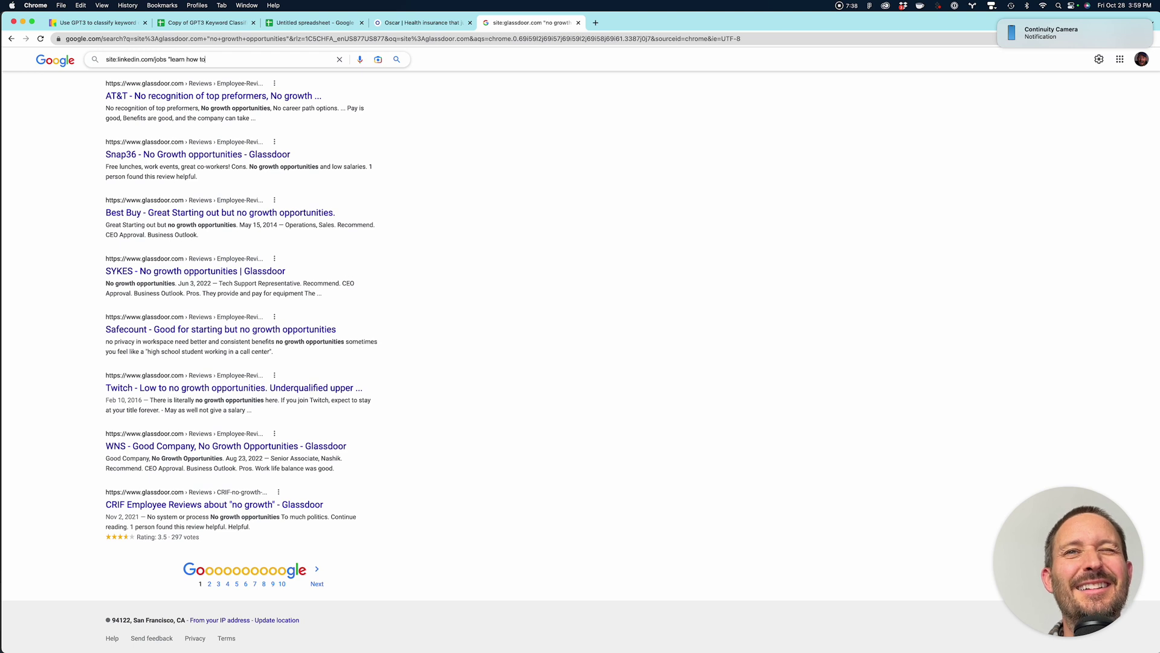
text(code")
key(Return)
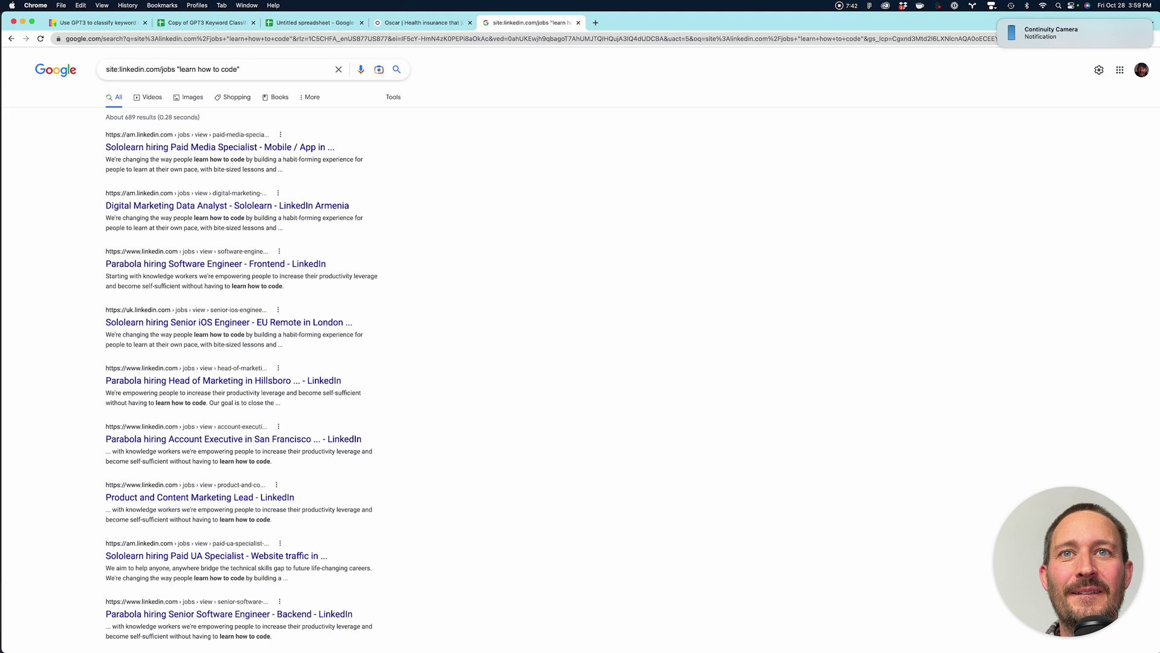
scroll(216, 261, down, 2)
scroll(215, 262, up, 1)
scroll(215, 261, up, 1)
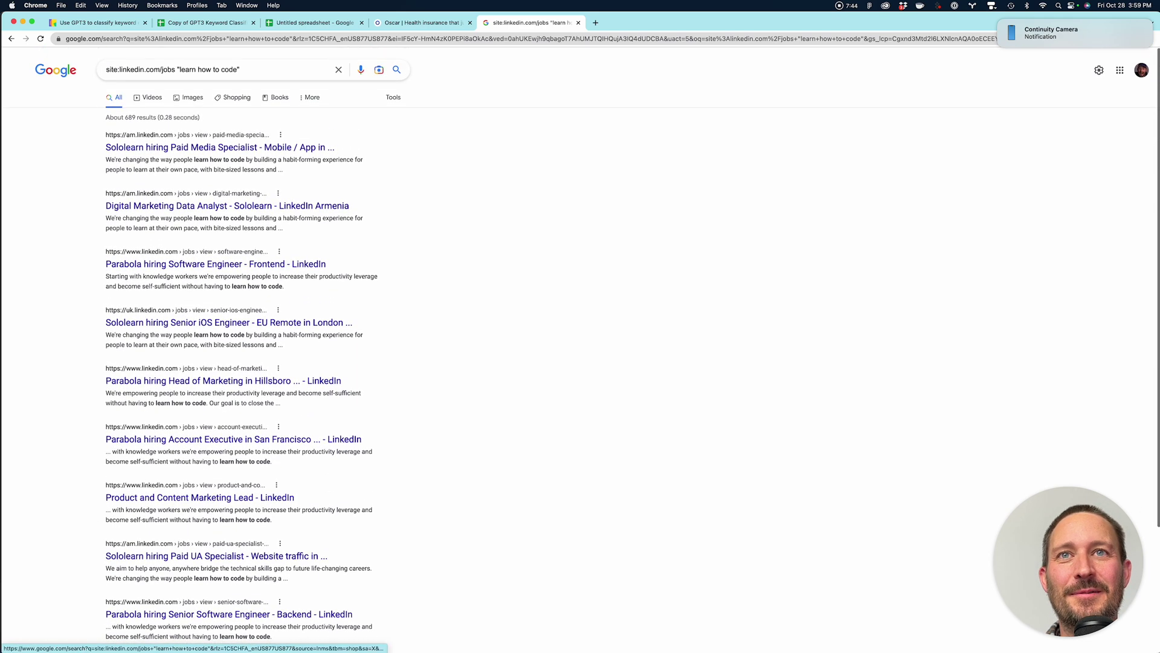
Replace the quoted phrase and search Google for site:linkedin.com/jobs "first sales".
drag(240, 69, 182, 69)
text(first sales)
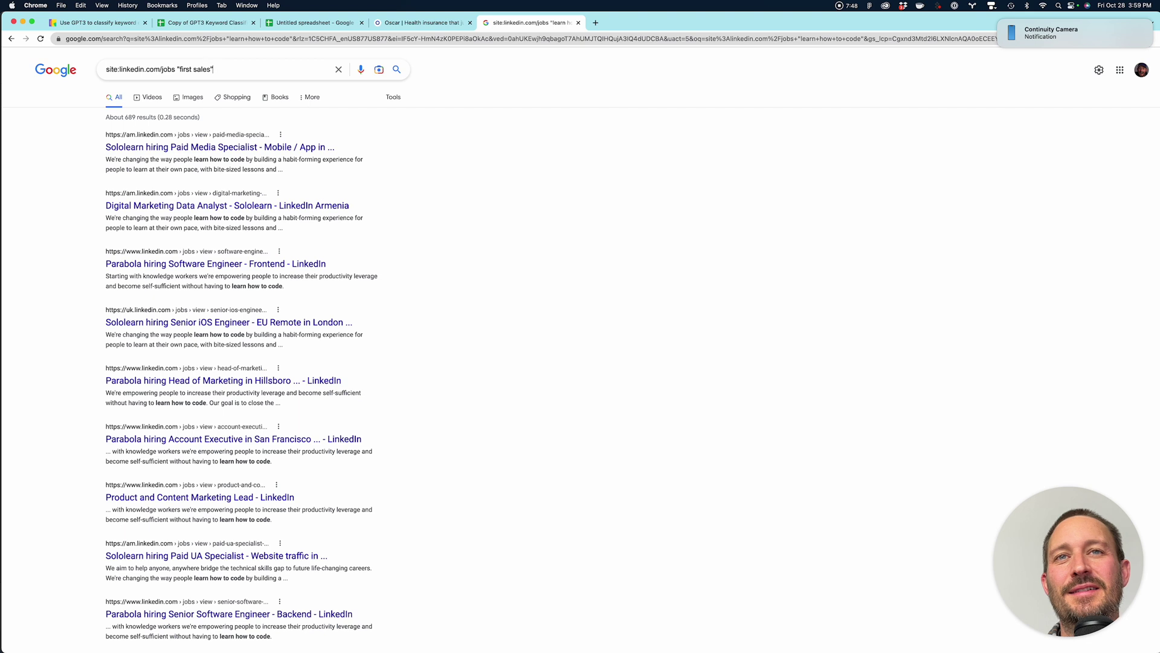
key(Return)
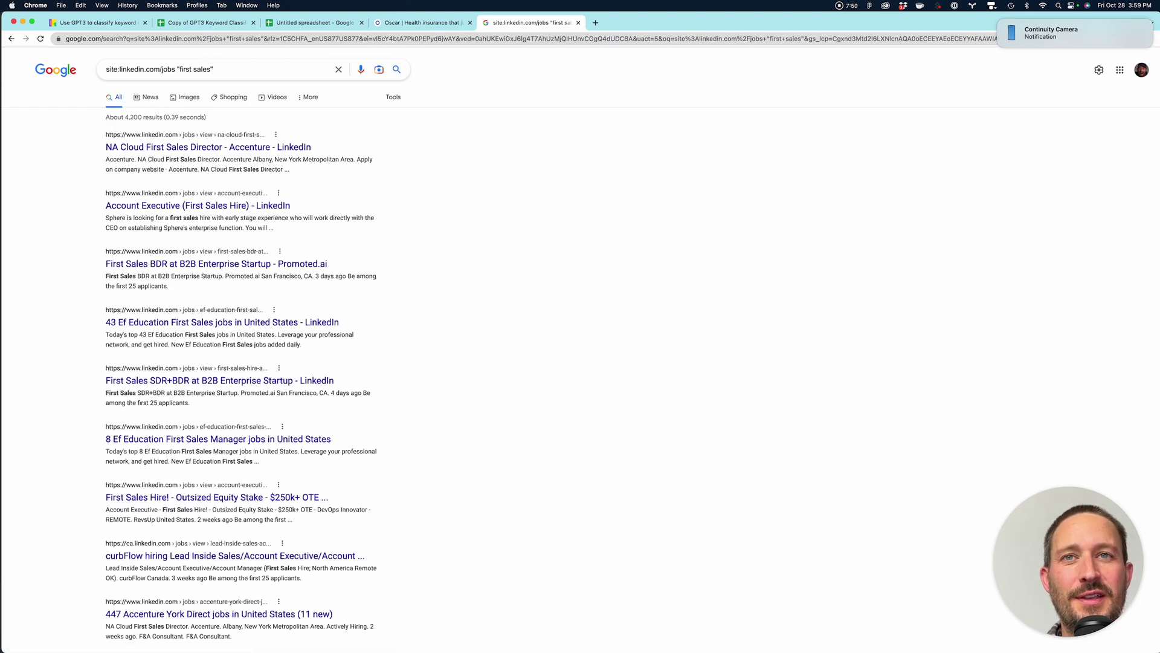
Copy the snippet of the NA Cloud First Sales Director result and paste it over Example Keyword 1 in C2 of the classifier sheet.
drag(290, 170, 106, 159)
key(super+c)
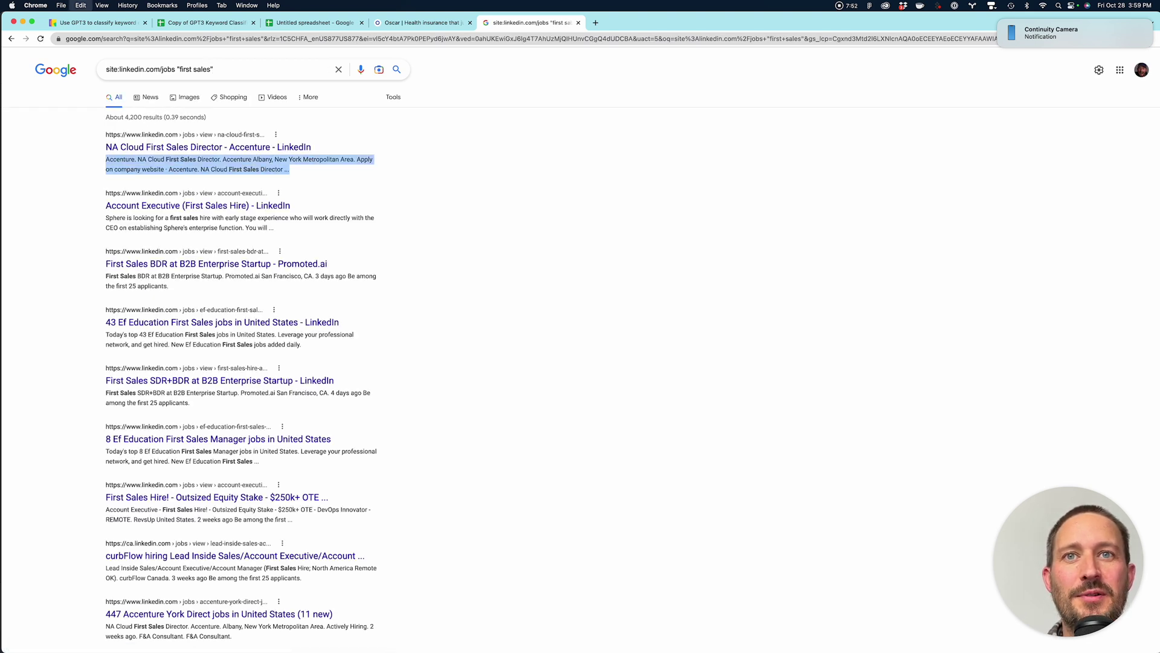
click(206, 23)
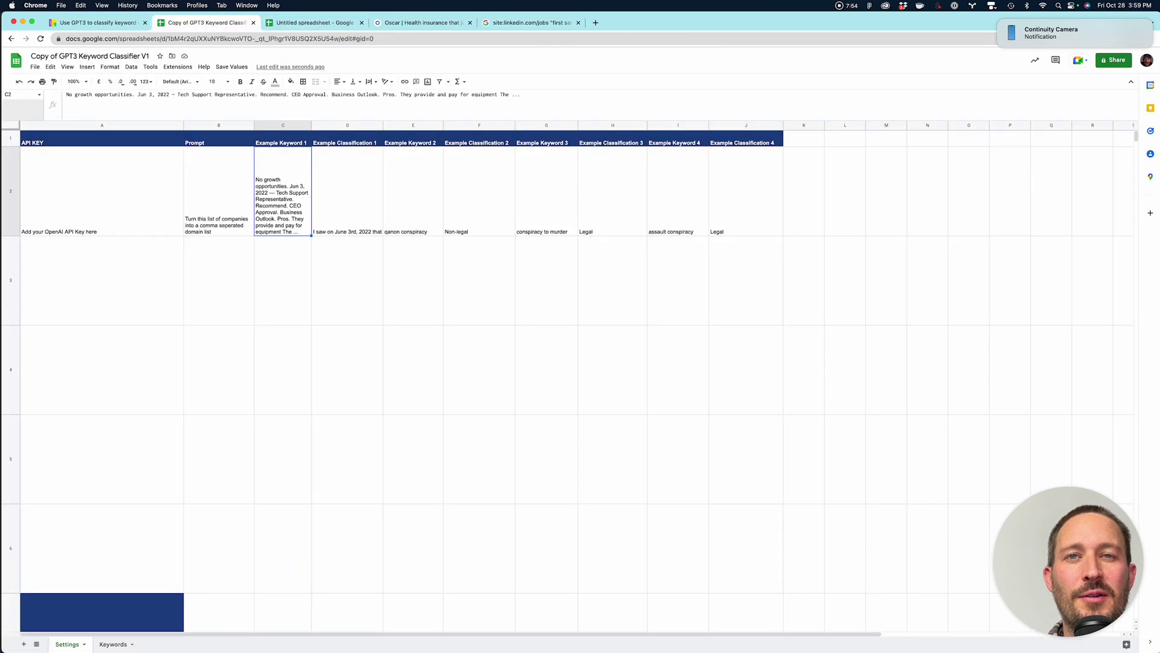
key(super+a)
key(super+v)
click(218, 370)
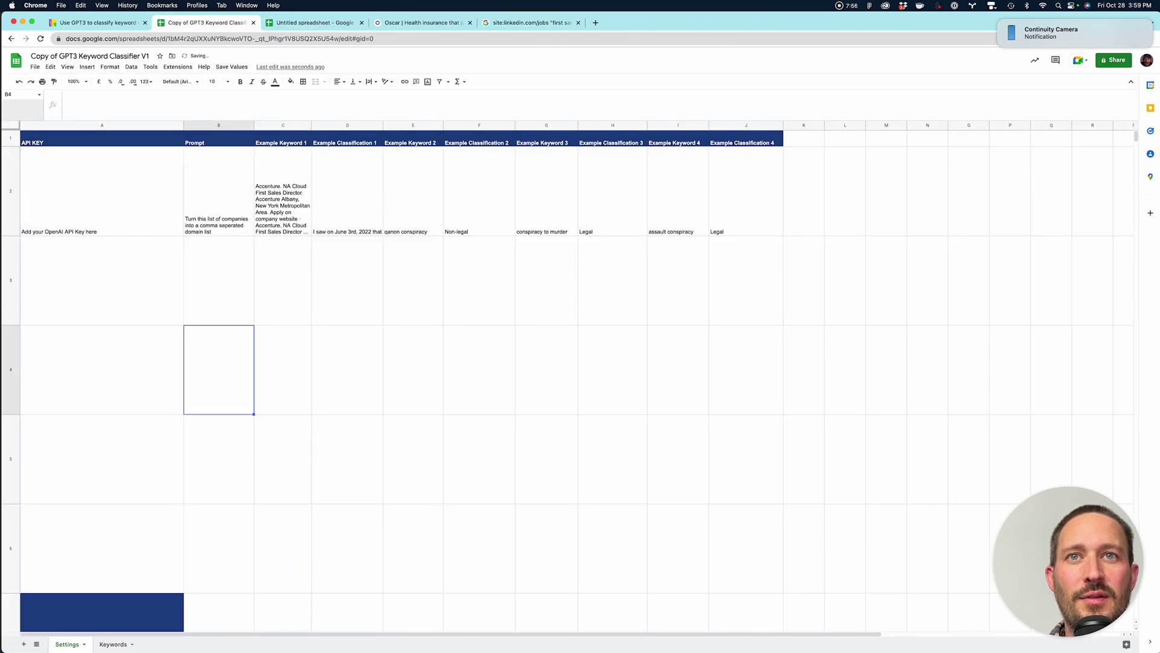
Overwrite the Example Classification 1 sentence in D2 with the opening words "Saw that on".
key(Up)
key(Right)
key(Up)
key(Right)
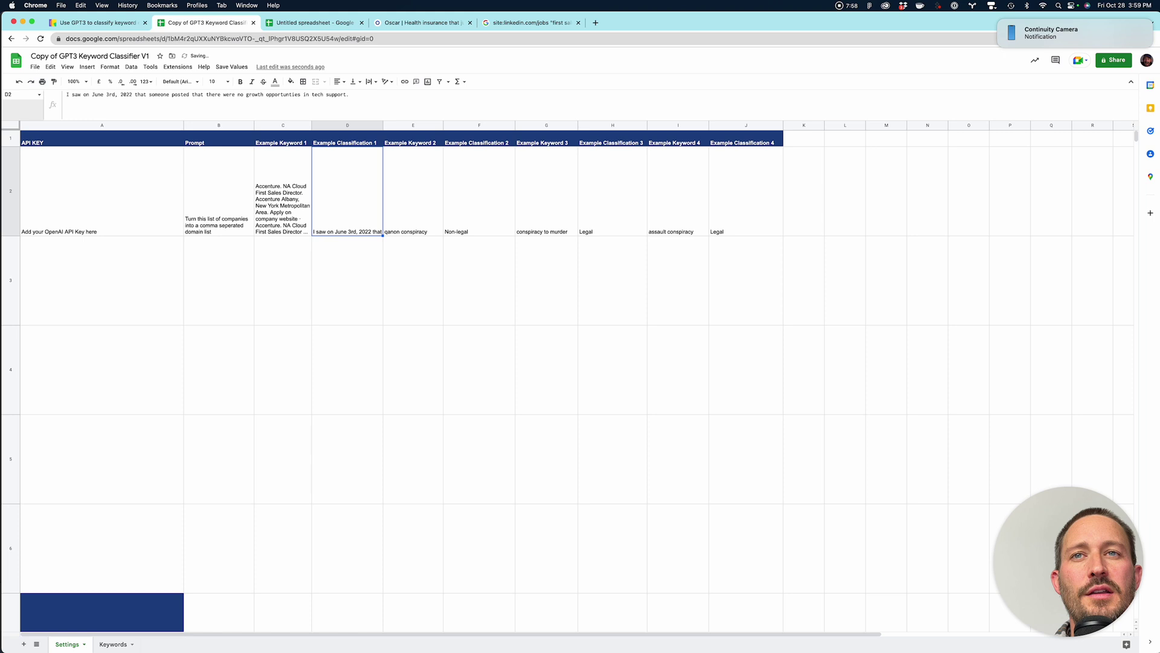
text(Saw taht yo)
key(BackSpace)
key(BackSpace)
key(BackSpace)
key(BackSpace)
key(BackSpace)
key(BackSpace)
key(BackSpace)
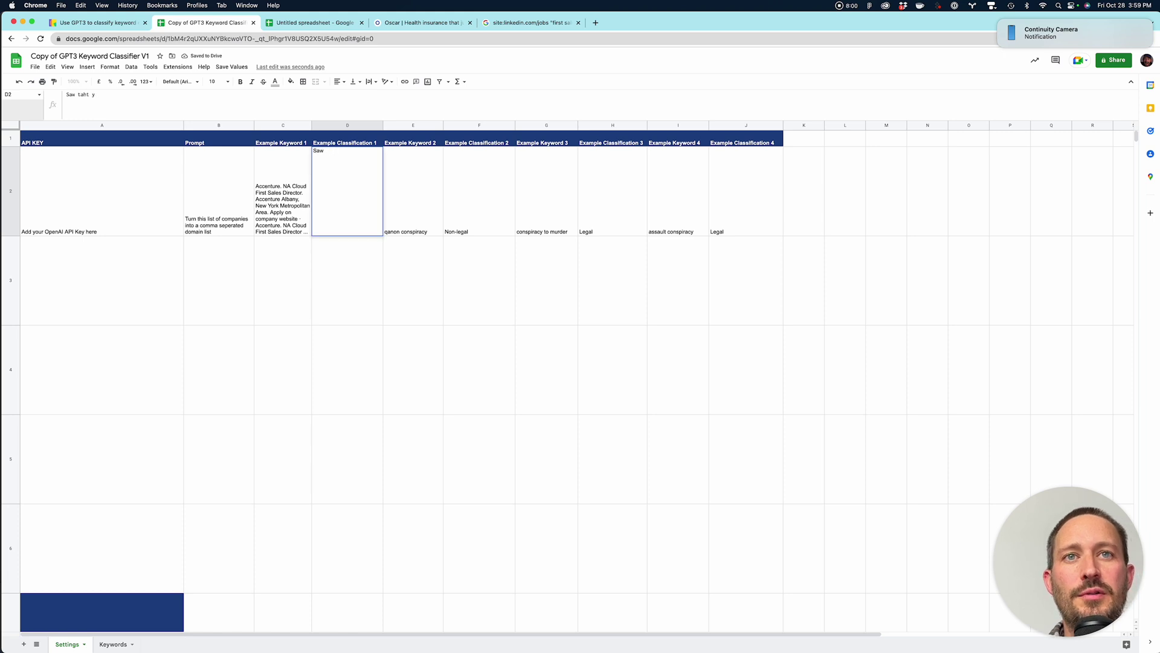
text(that on th)
text(e job)
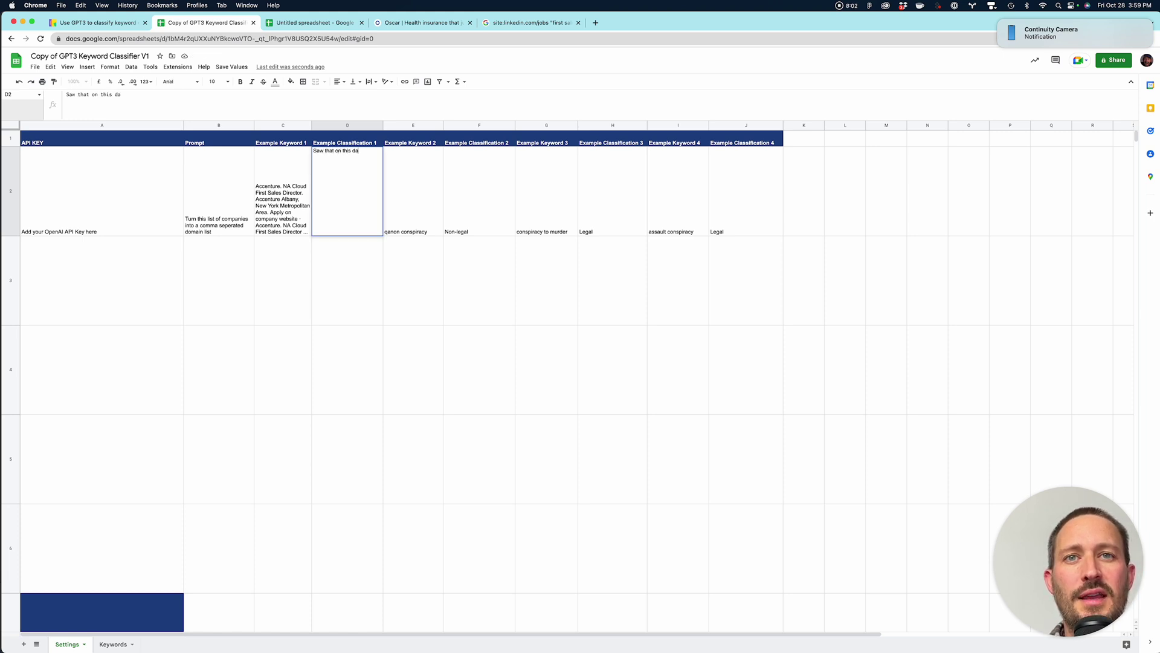
key(BackSpace)
key(BackSpace)
key(BackSpace)
key(BackSpace)
key(BackSpace)
key(BackSpace)
key(BackSpace)
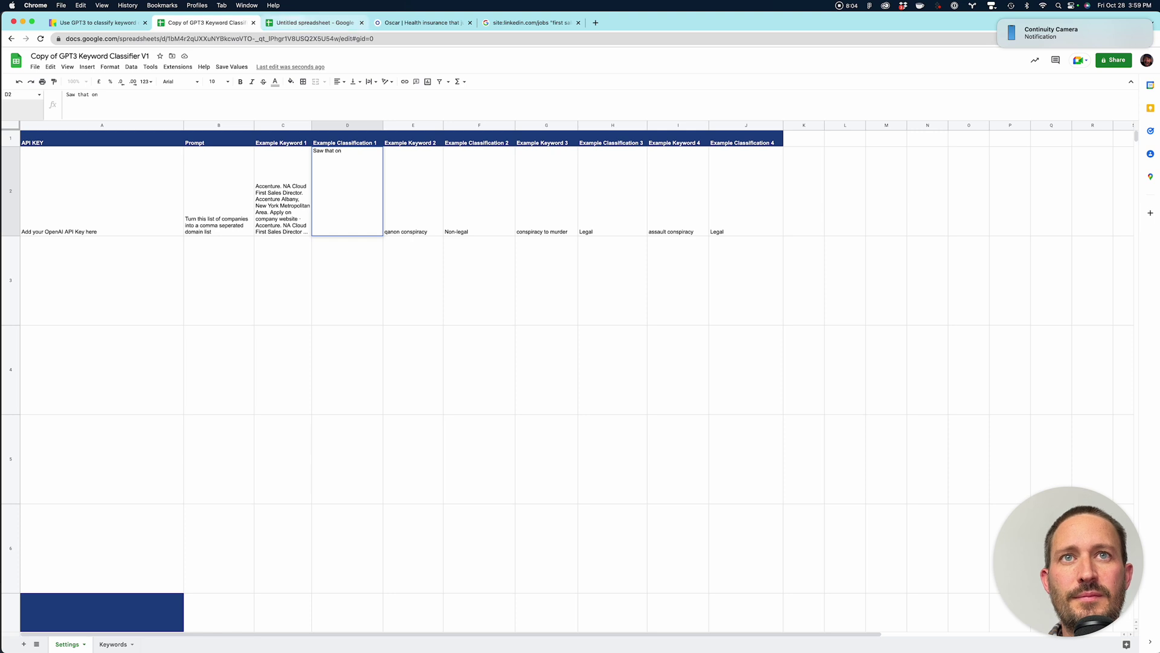
Recheck the LinkedIn "first sales" job results and return to the classifier sheet.
click(315, 23)
click(527, 22)
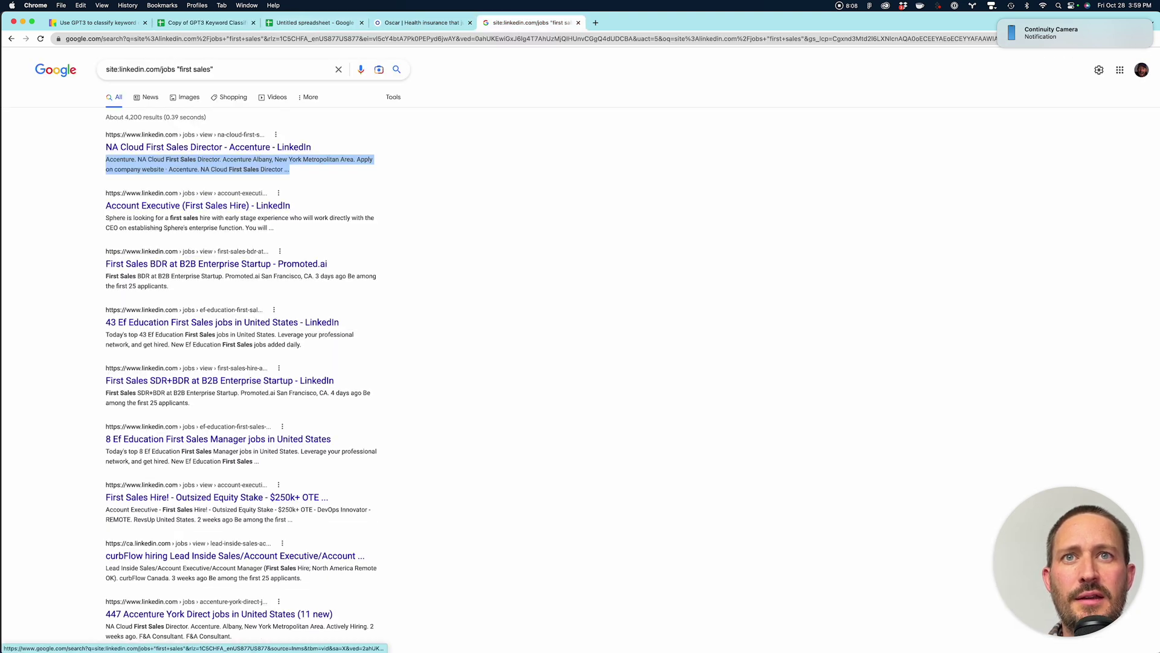
click(423, 22)
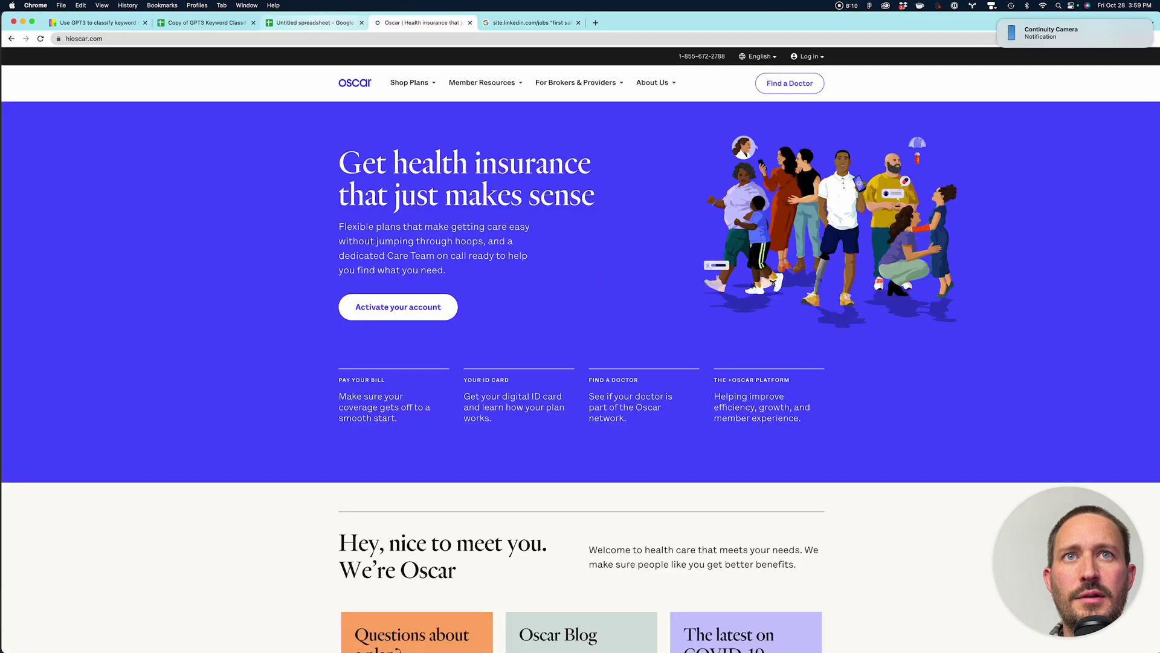
click(314, 23)
click(205, 22)
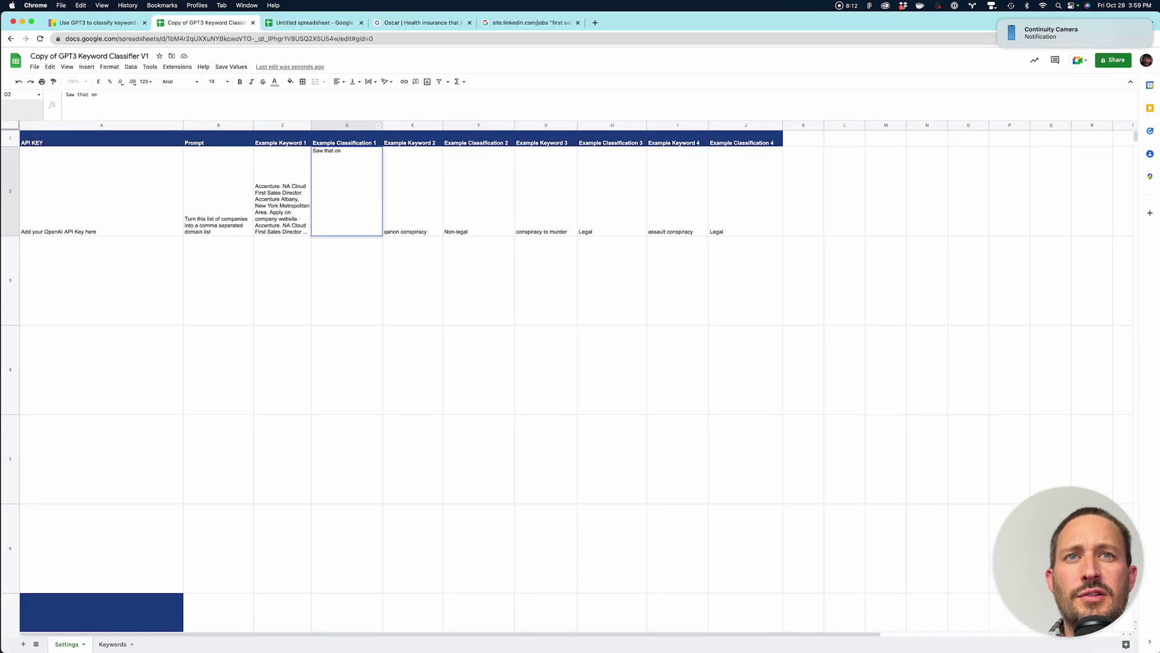
Enter "Saw that you recently hired for your first sales director!" as Example Classification 1 in D2 and check it against the C2 snippet.
text(Saw that you recen)
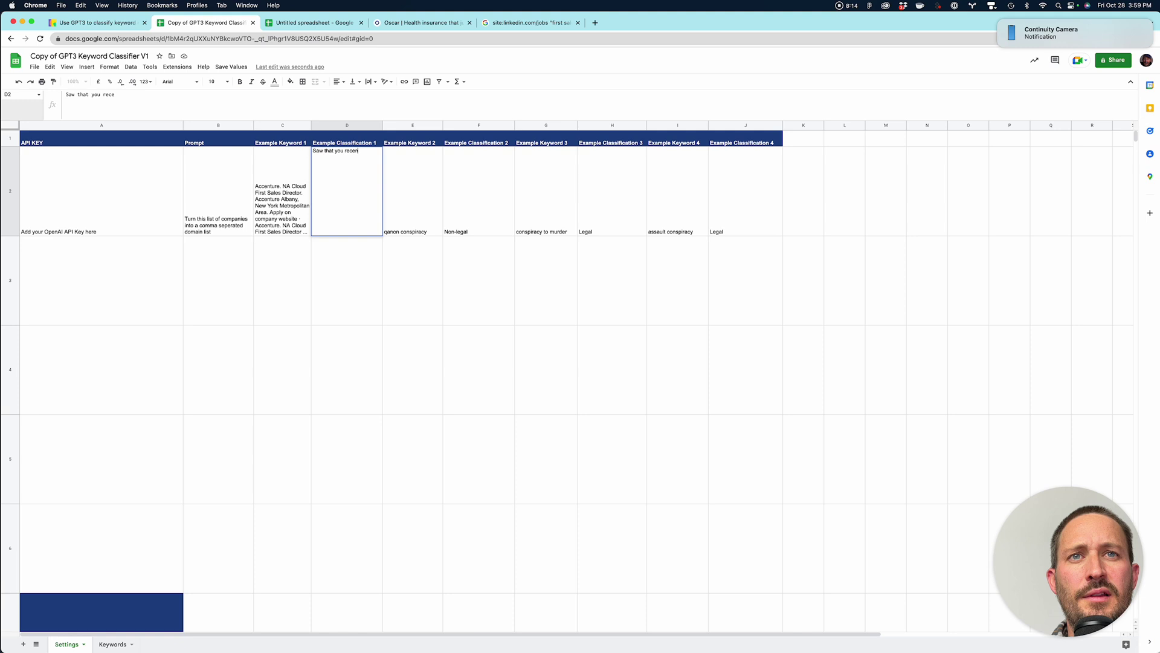
text(tly hired )
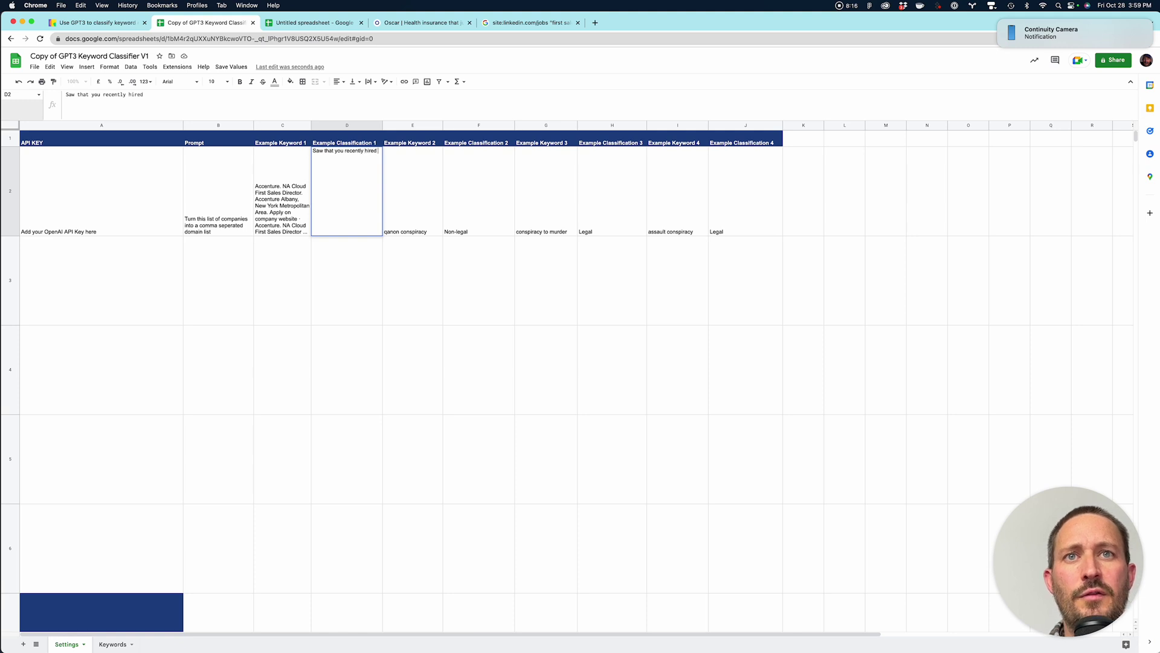
text(for your first sales d)
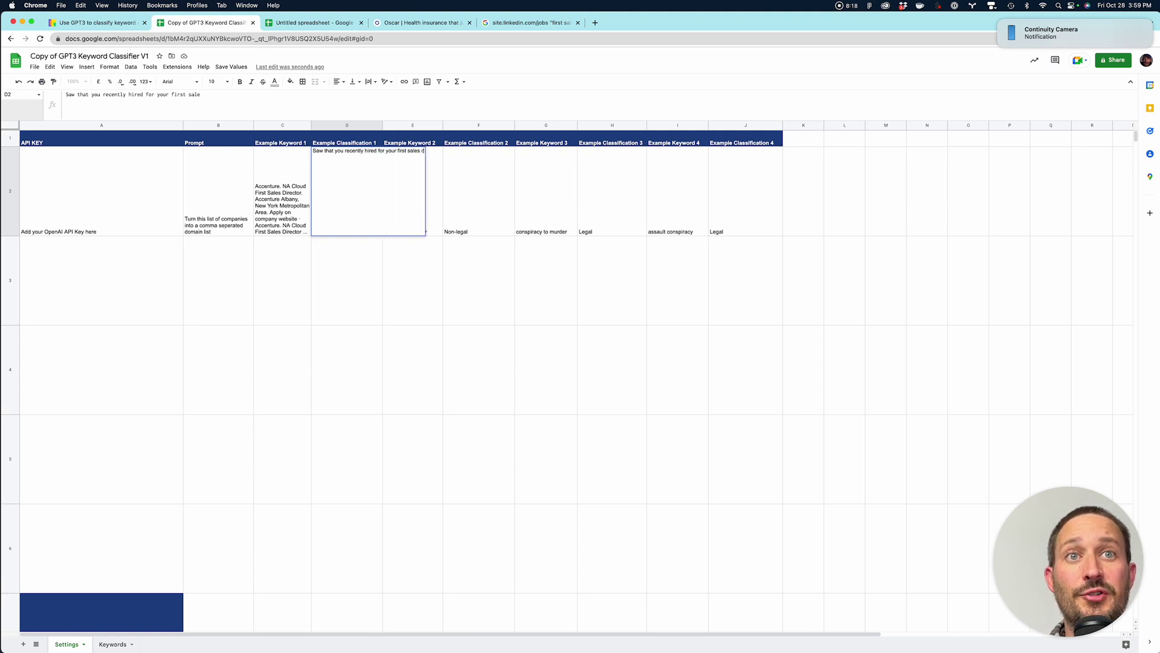
text(irctor)
key(BackSpace)
key(BackSpace)
key(BackSpace)
key(BackSpace)
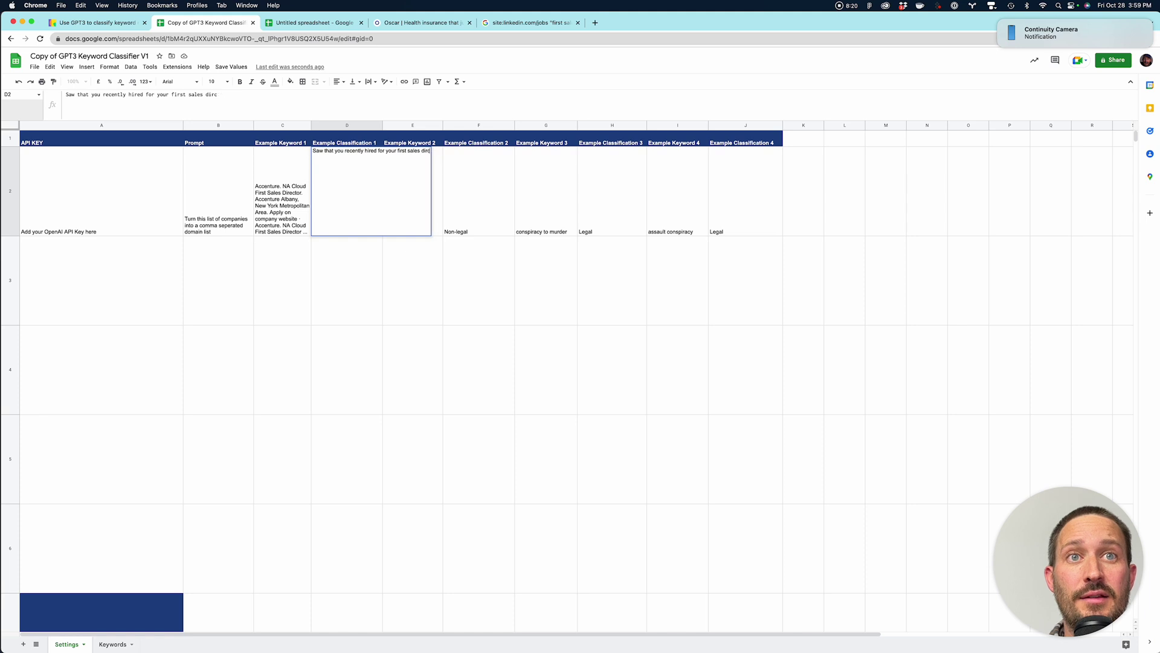
text(ector!)
key(Return)
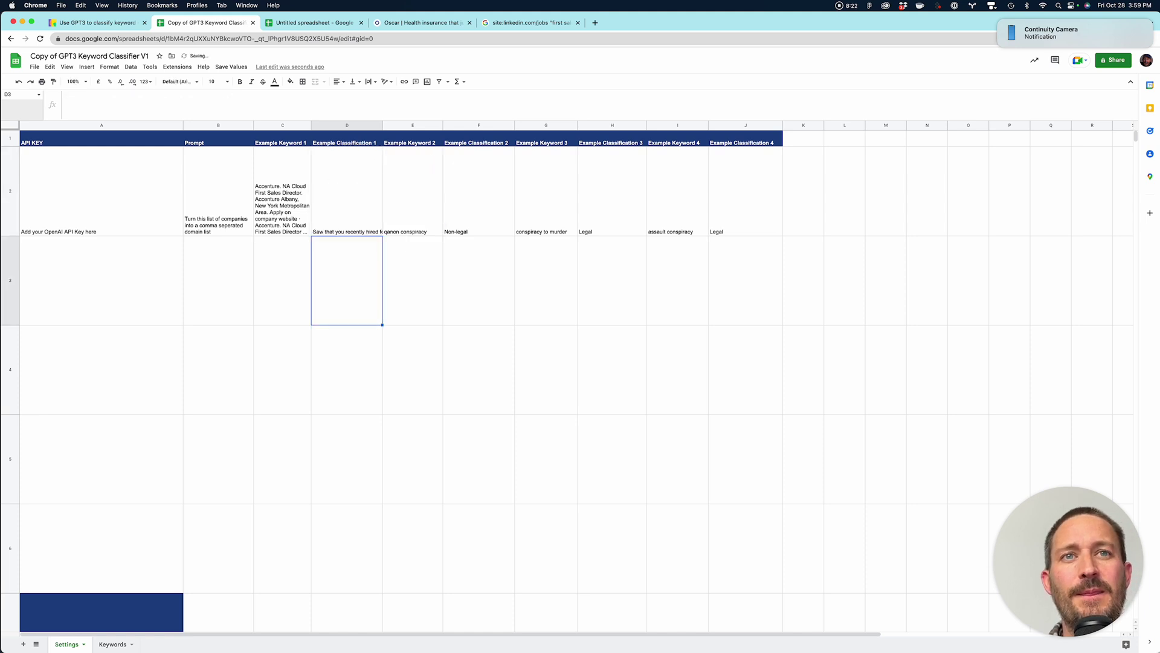
click(346, 191)
click(282, 191)
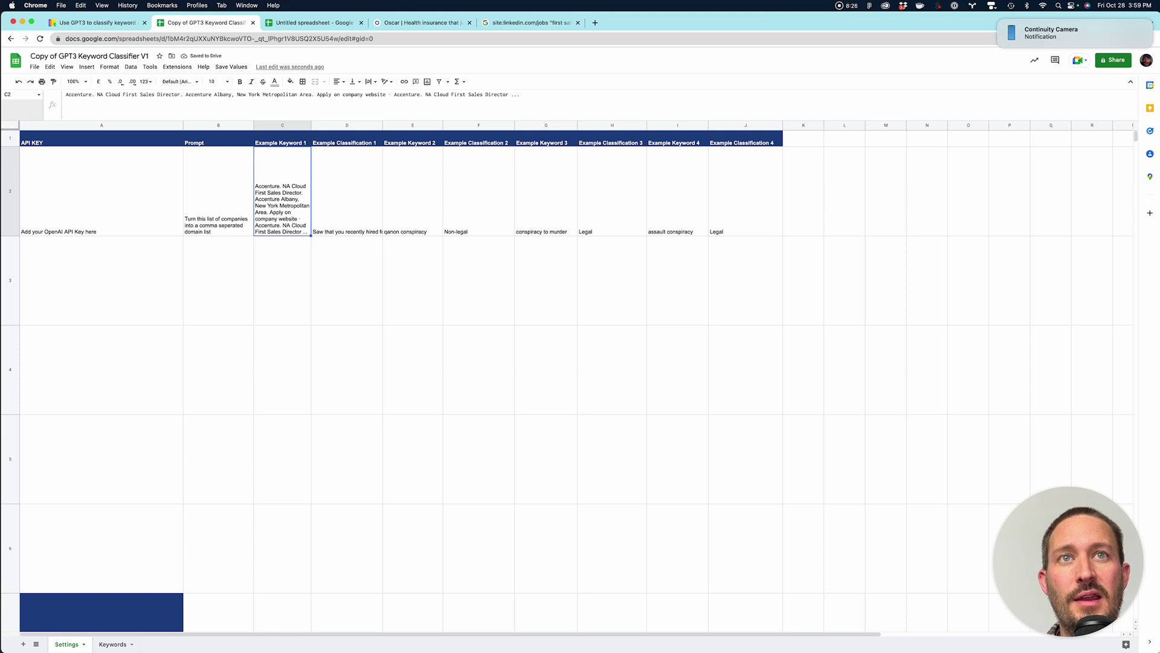
Look through the snippets of the LinkedIn "first sales" job results on Google.
click(529, 23)
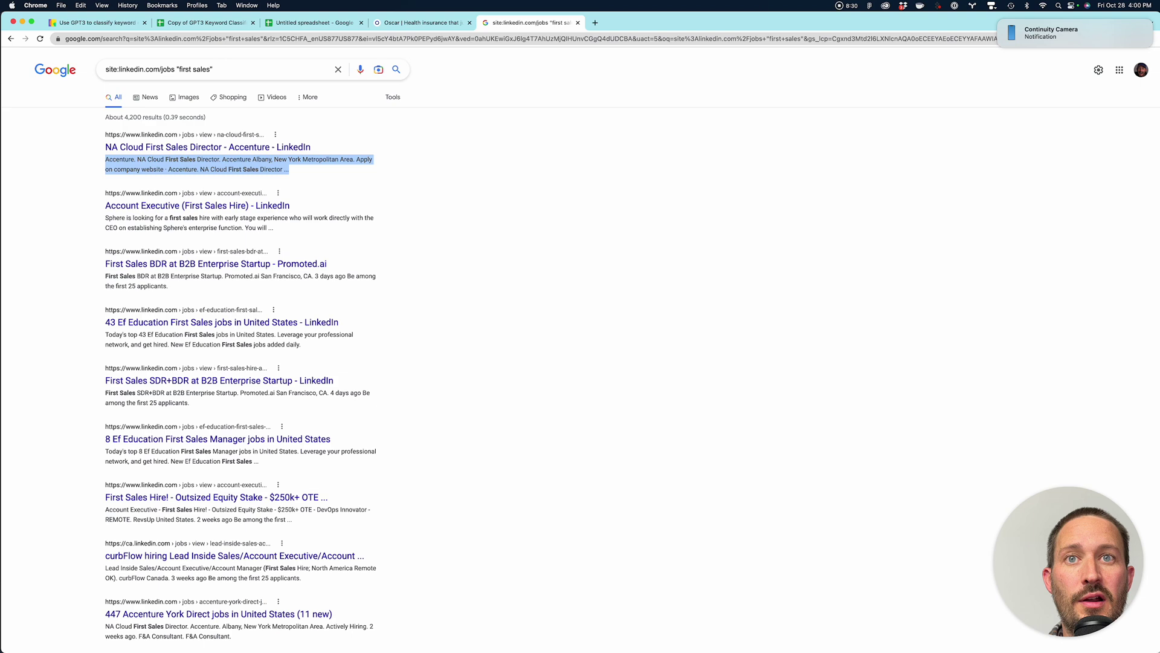
scroll(218, 265, down, 1)
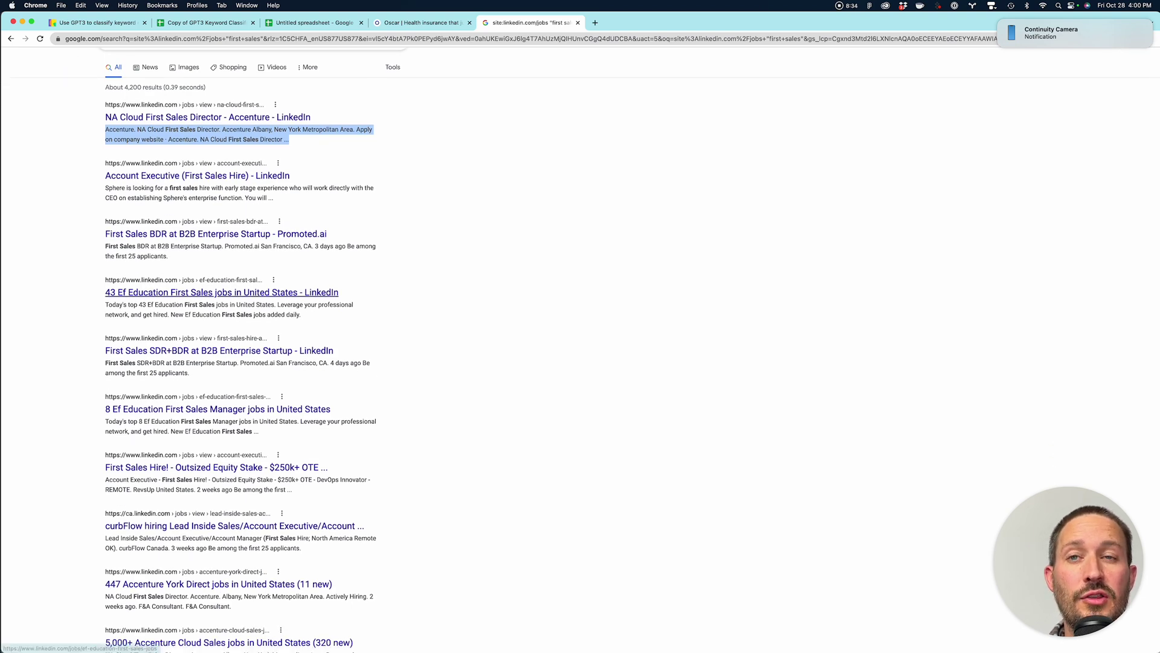
scroll(217, 342, down, 5)
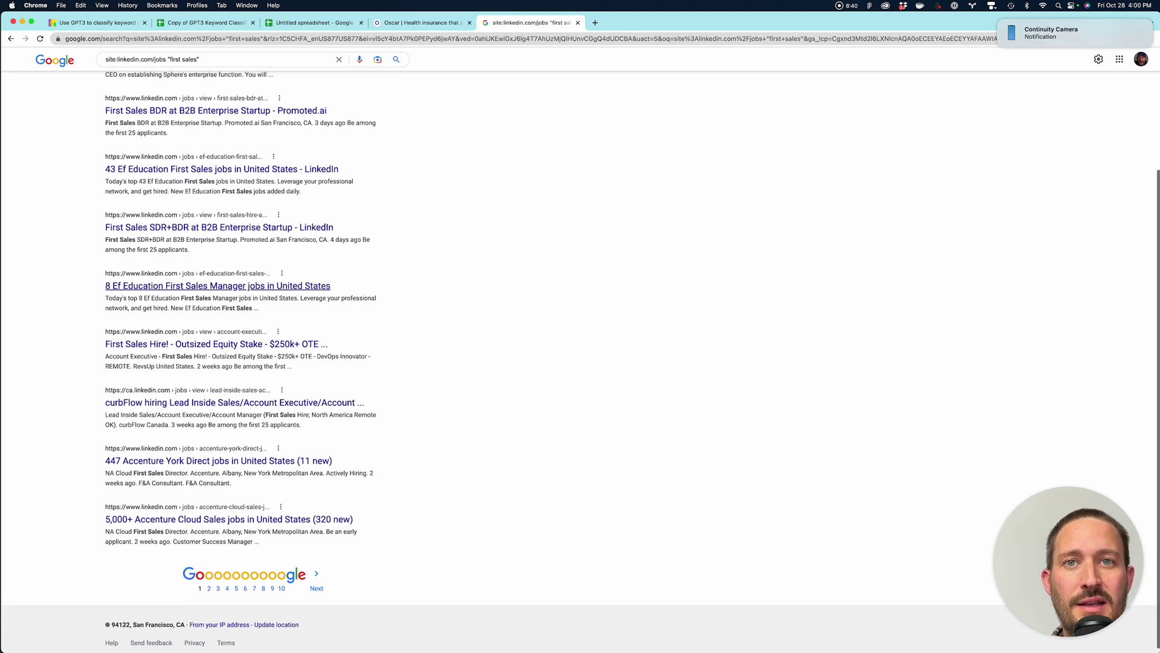
scroll(218, 342, up, 5)
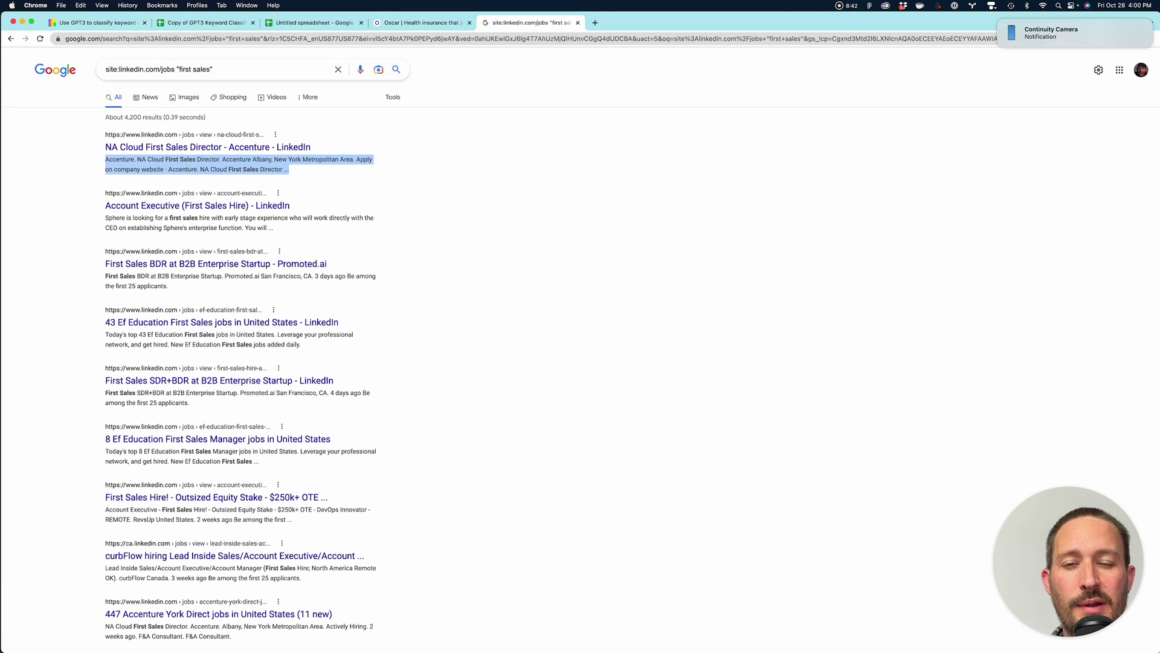